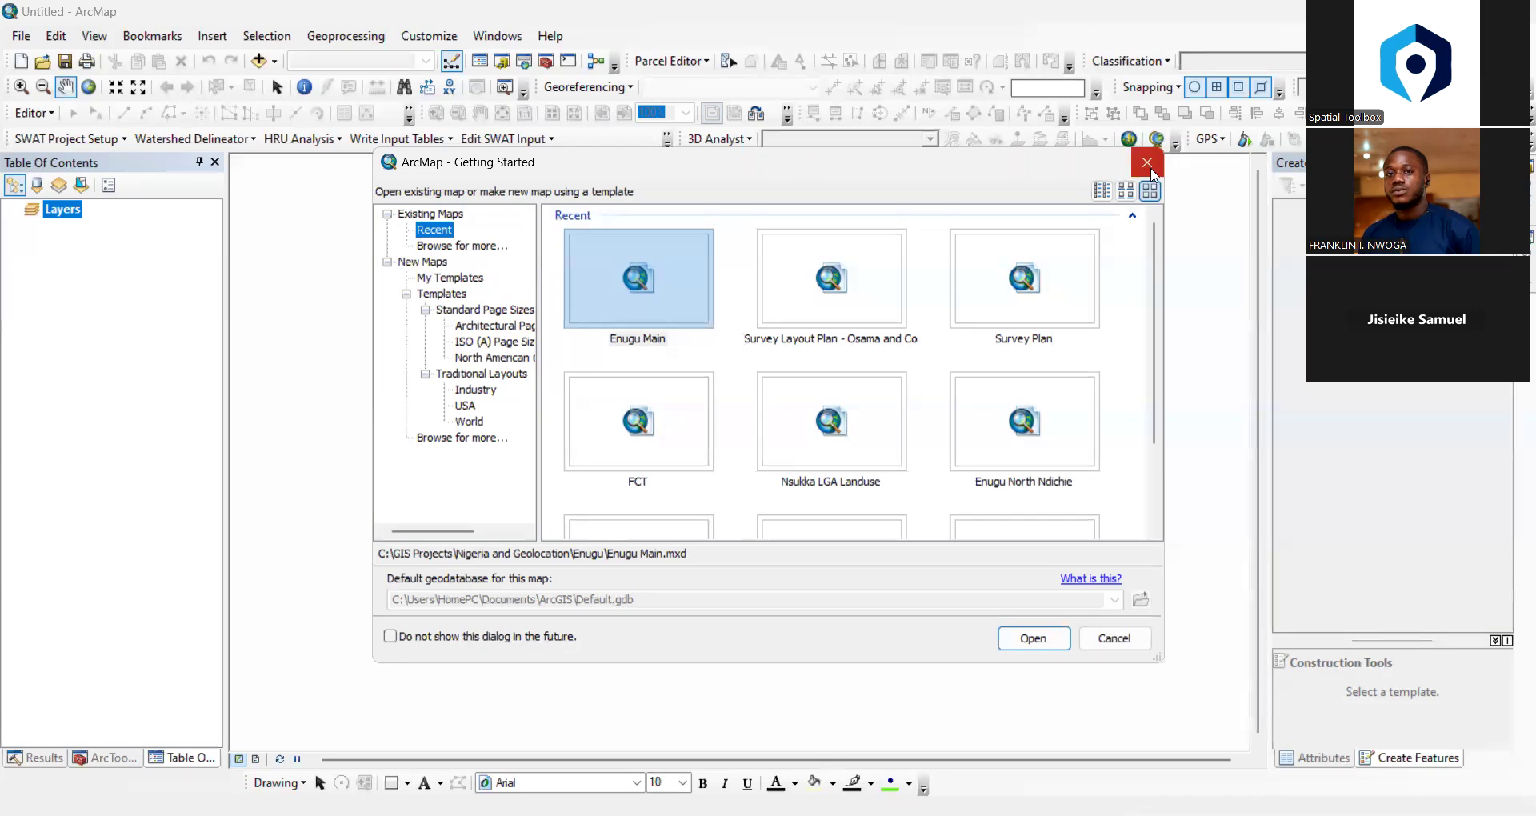
Dismiss the getting-started dialog and open the Add Data dialog for the blank map
click(1115, 638)
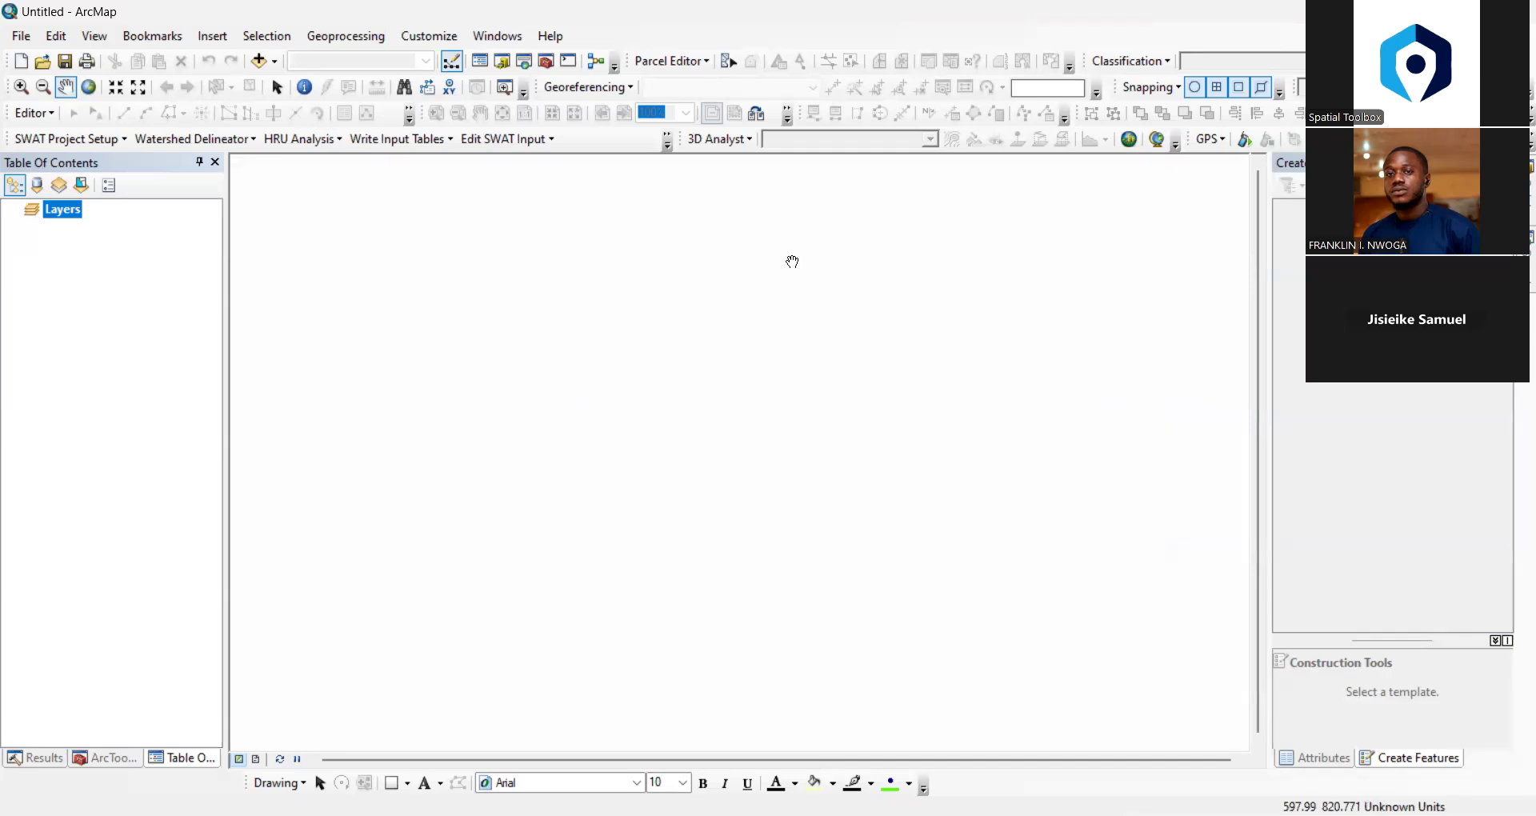
click(19, 37)
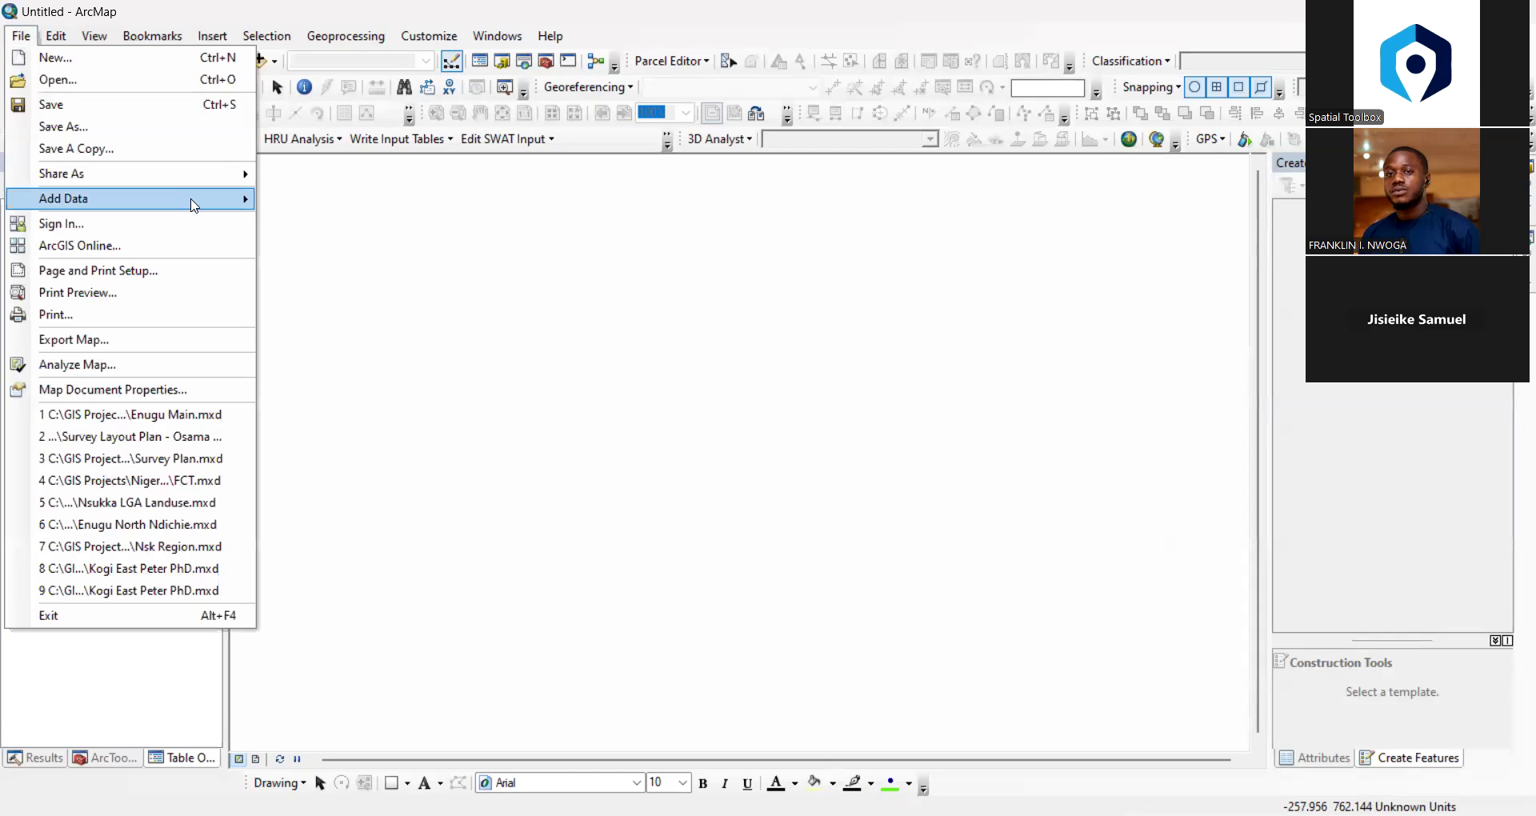
mouse_move(193, 206)
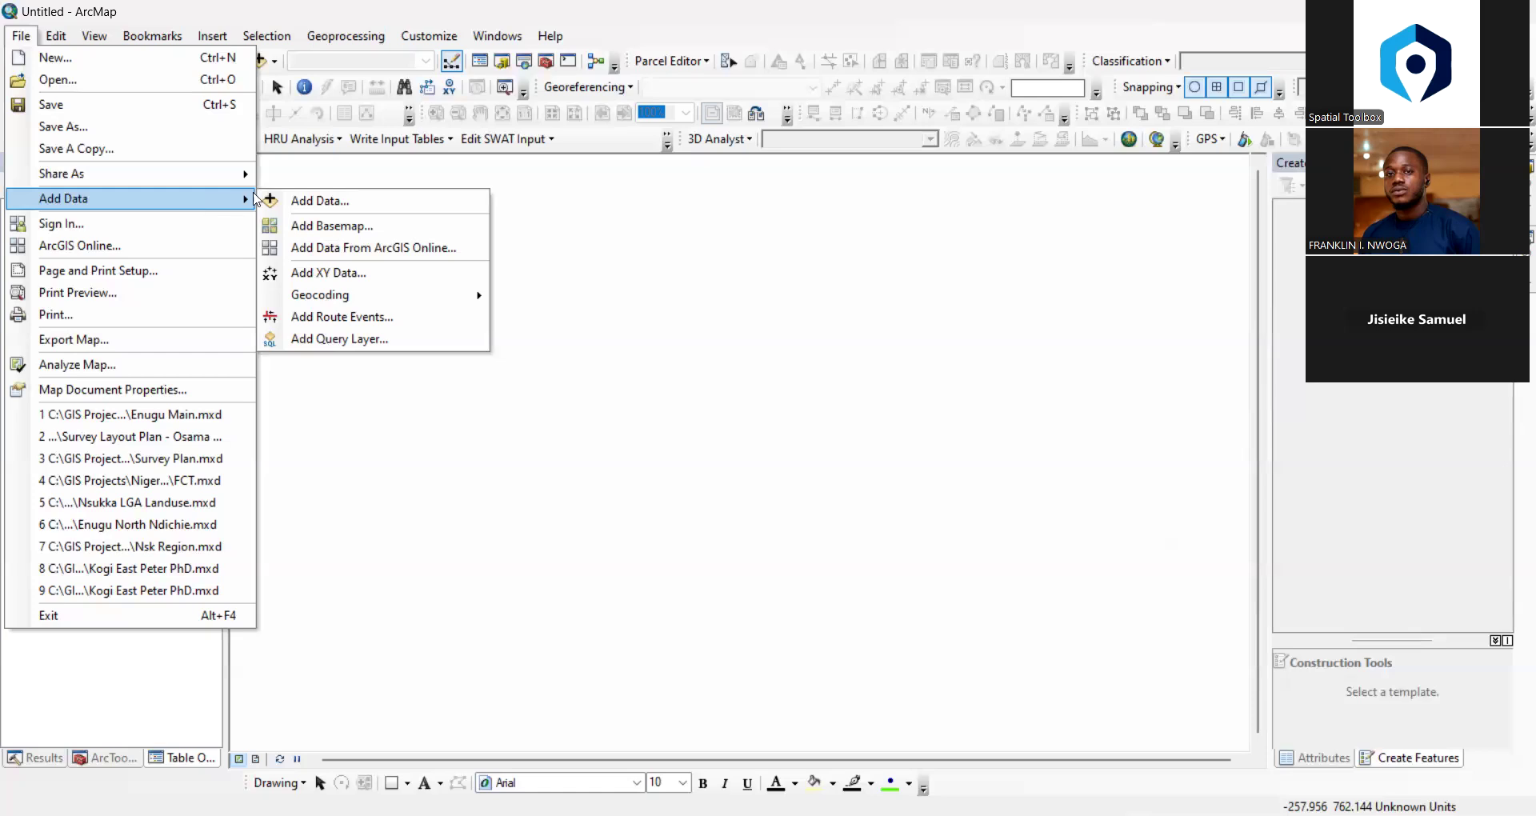
click(300, 203)
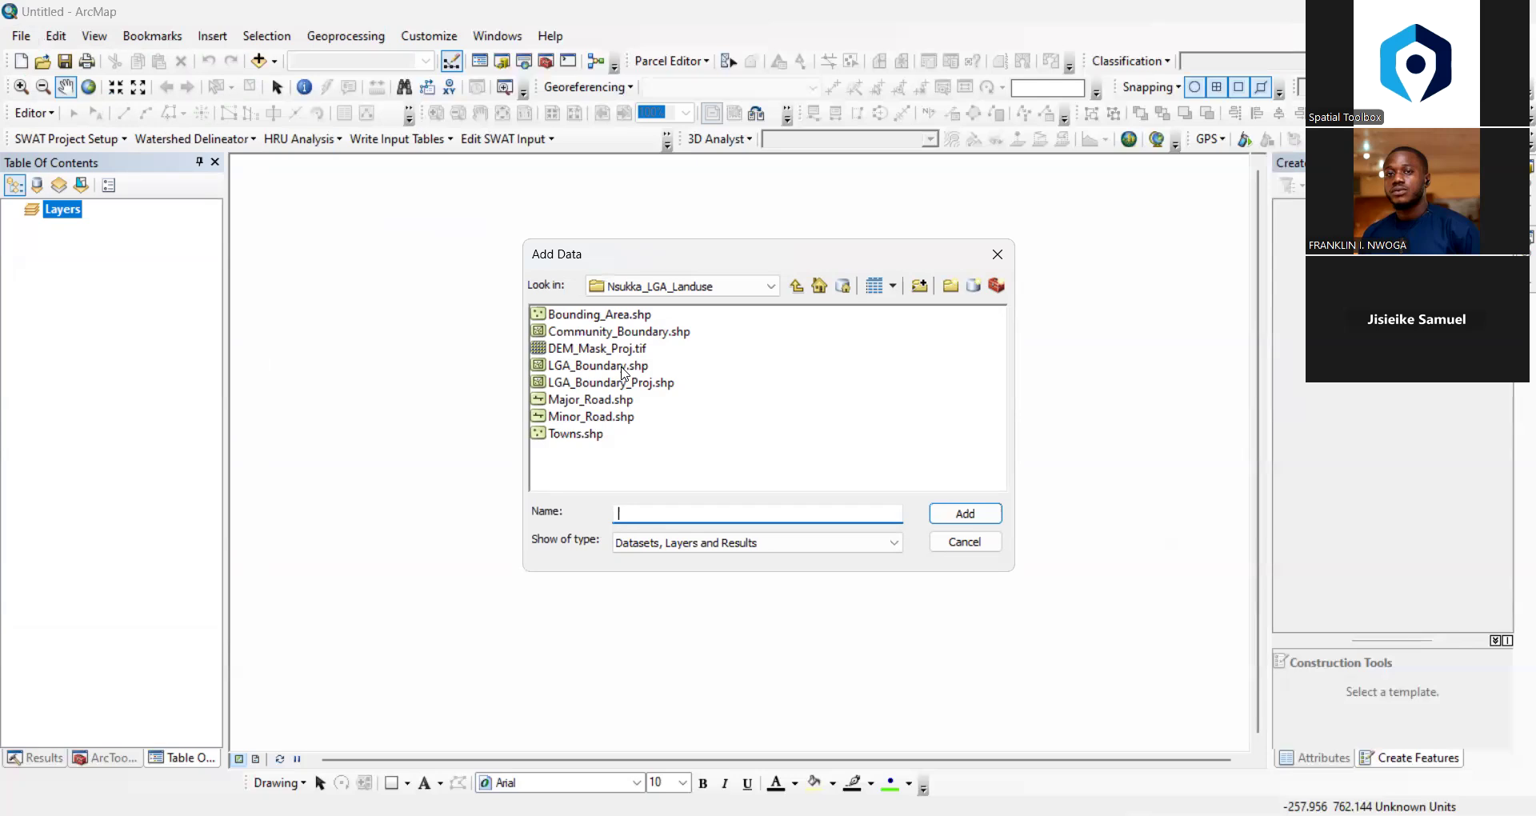
Look through the C:\GIS Projects folder connection and the home folder for available data
click(680, 286)
click(674, 338)
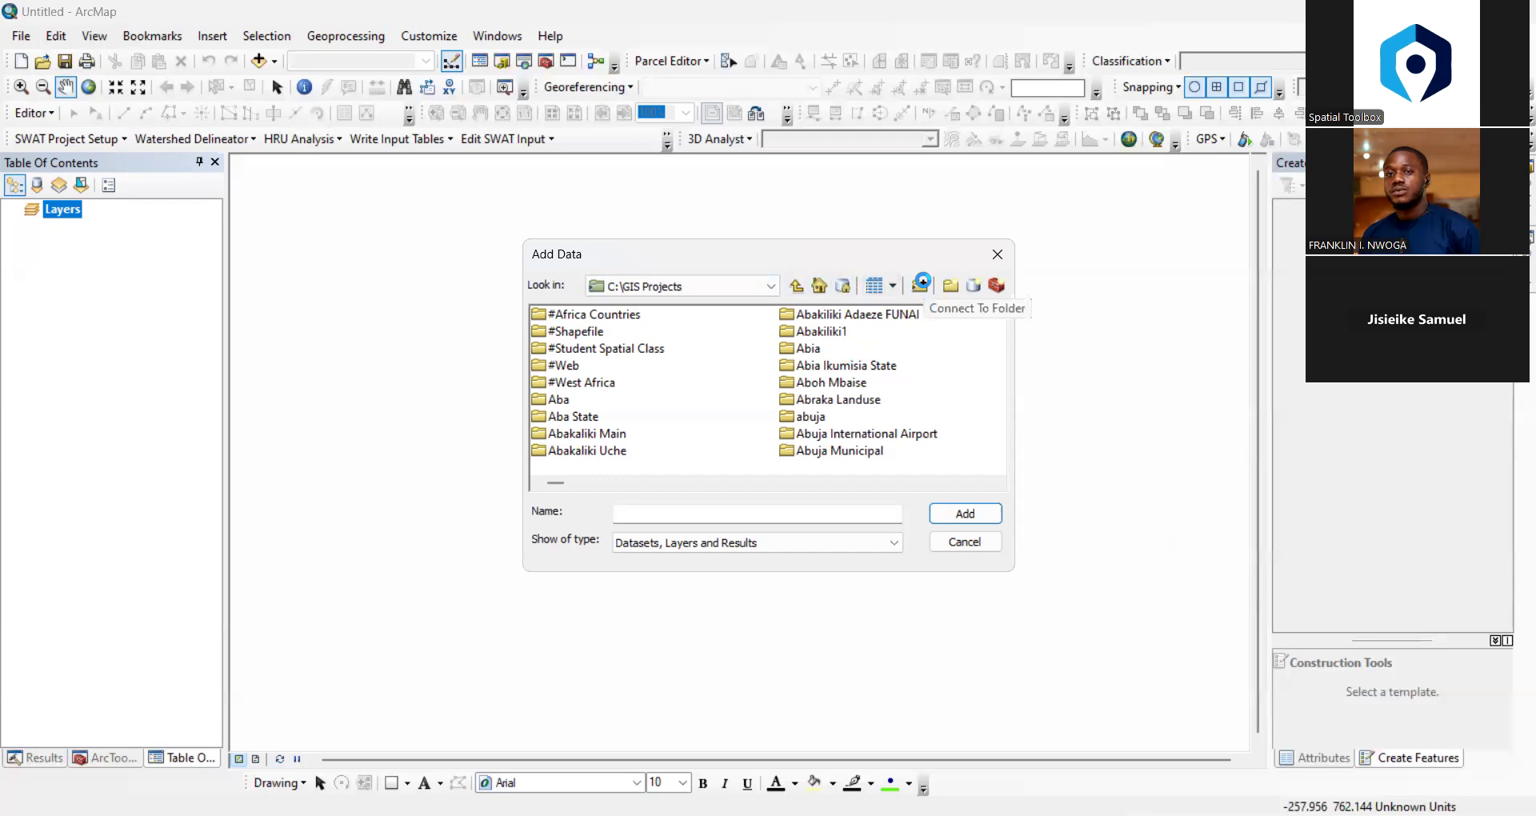
click(820, 286)
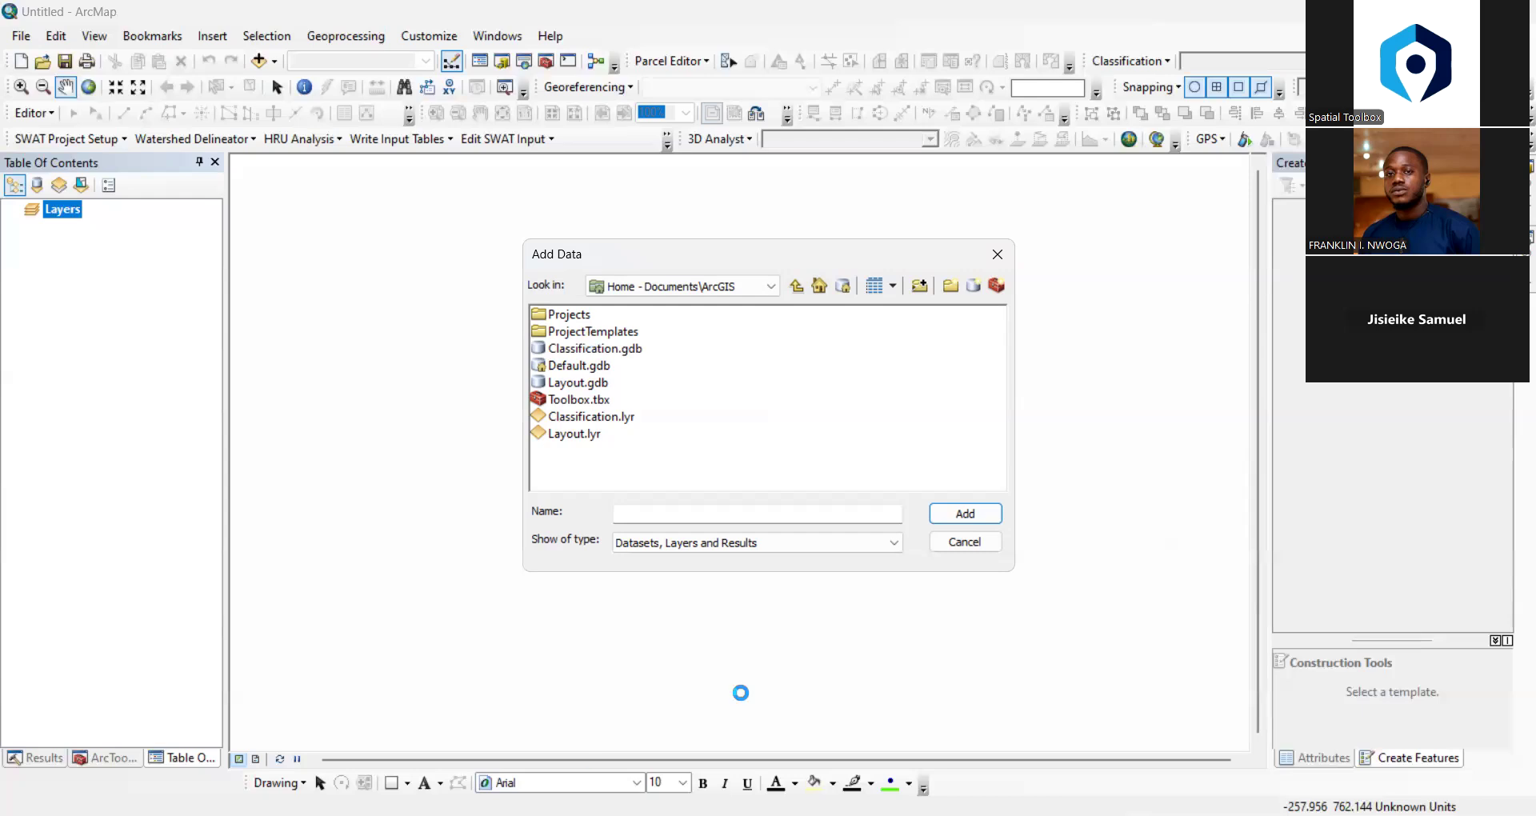
Begin a new folder connection and browse to the GIS Projects folder on Local Disk (C:)
click(920, 292)
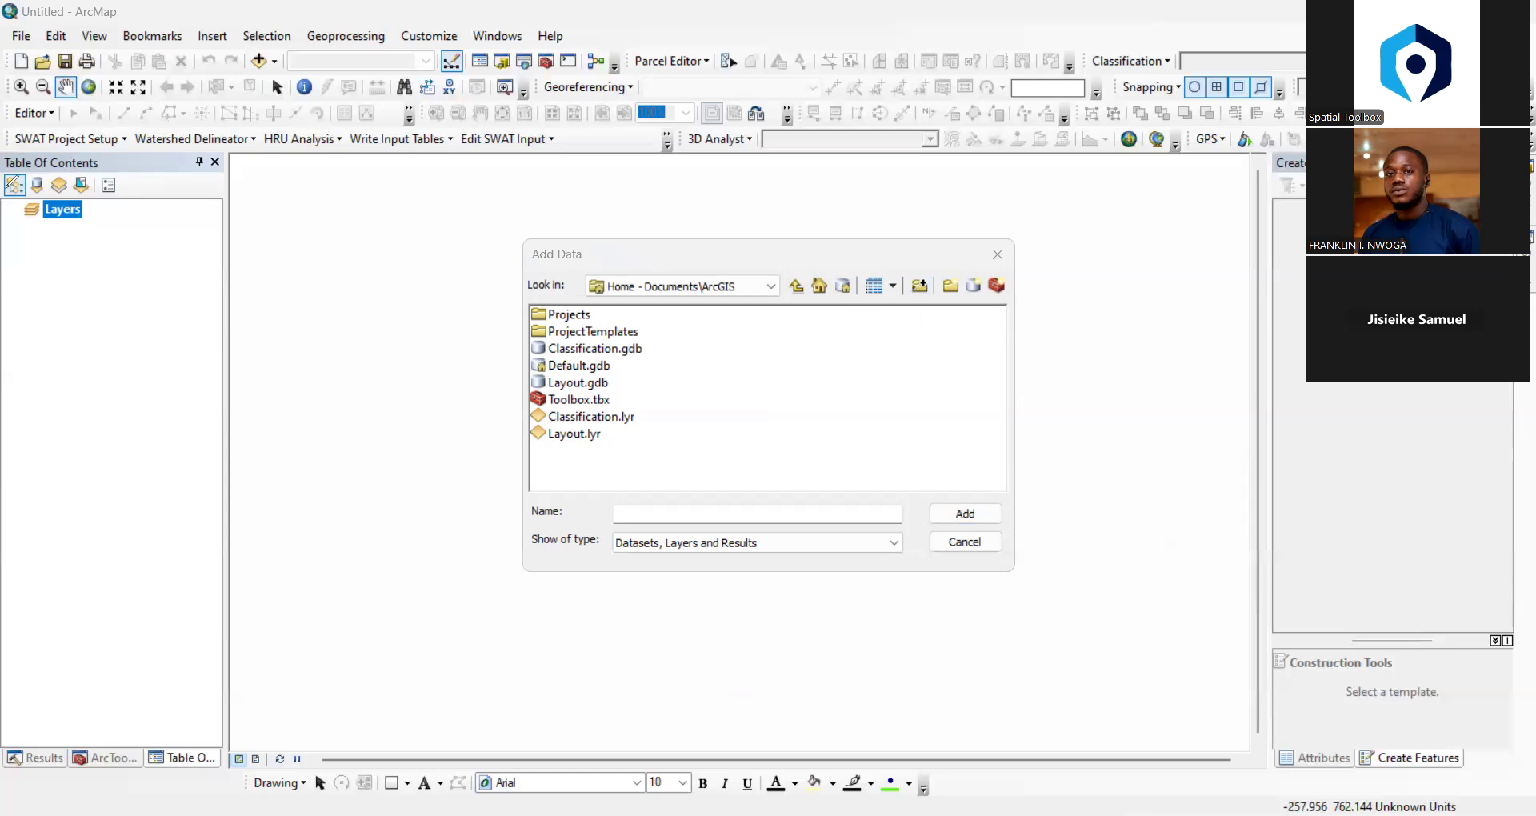
mouse_move(907, 271)
mouse_down()
mouse_move(911, 301)
mouse_move(932, 288)
mouse_move(912, 270)
mouse_up()
click(922, 287)
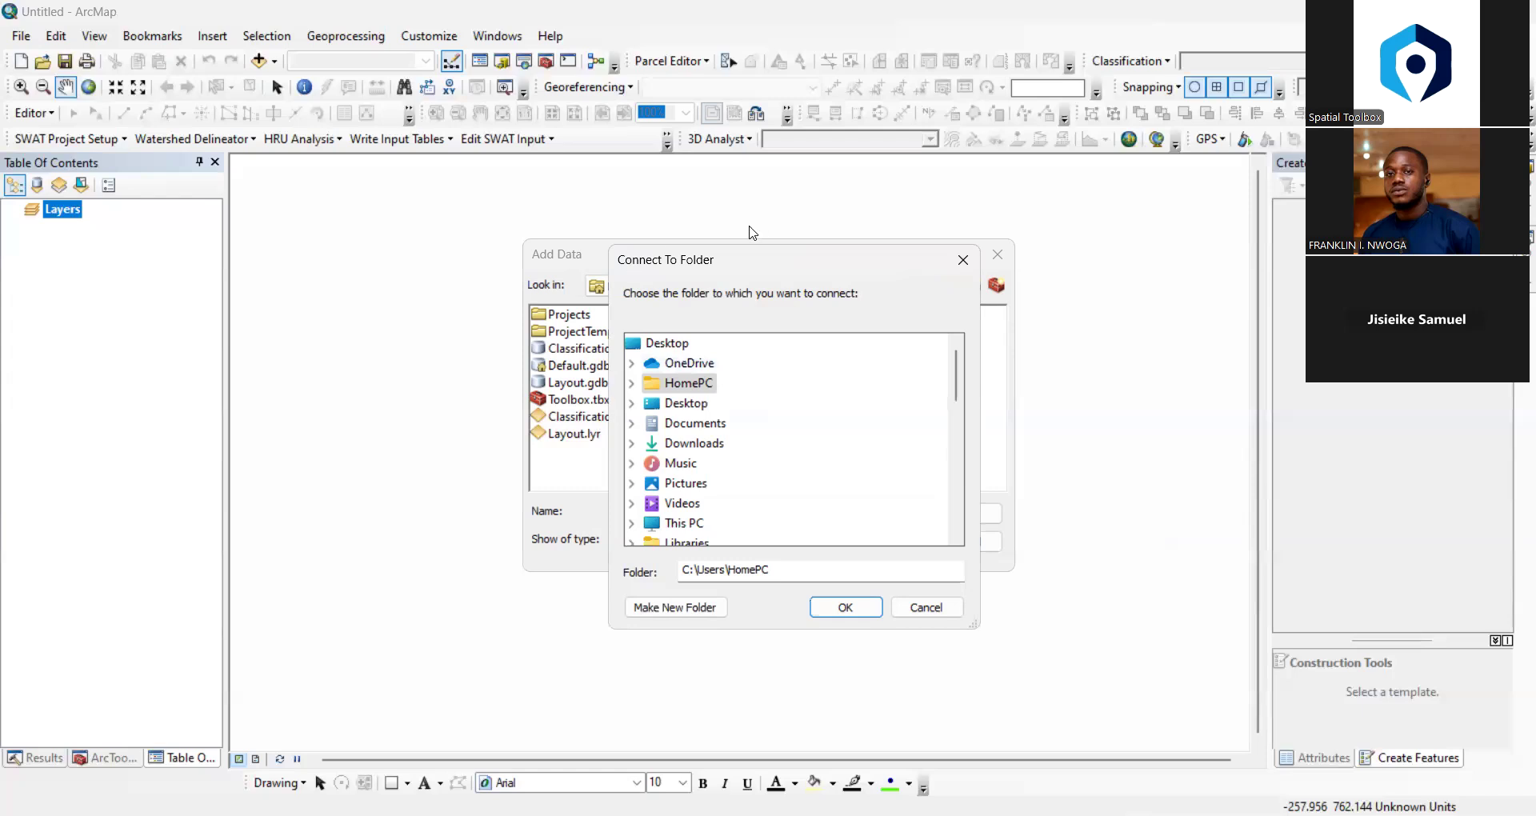
scroll(671, 489, down, 1)
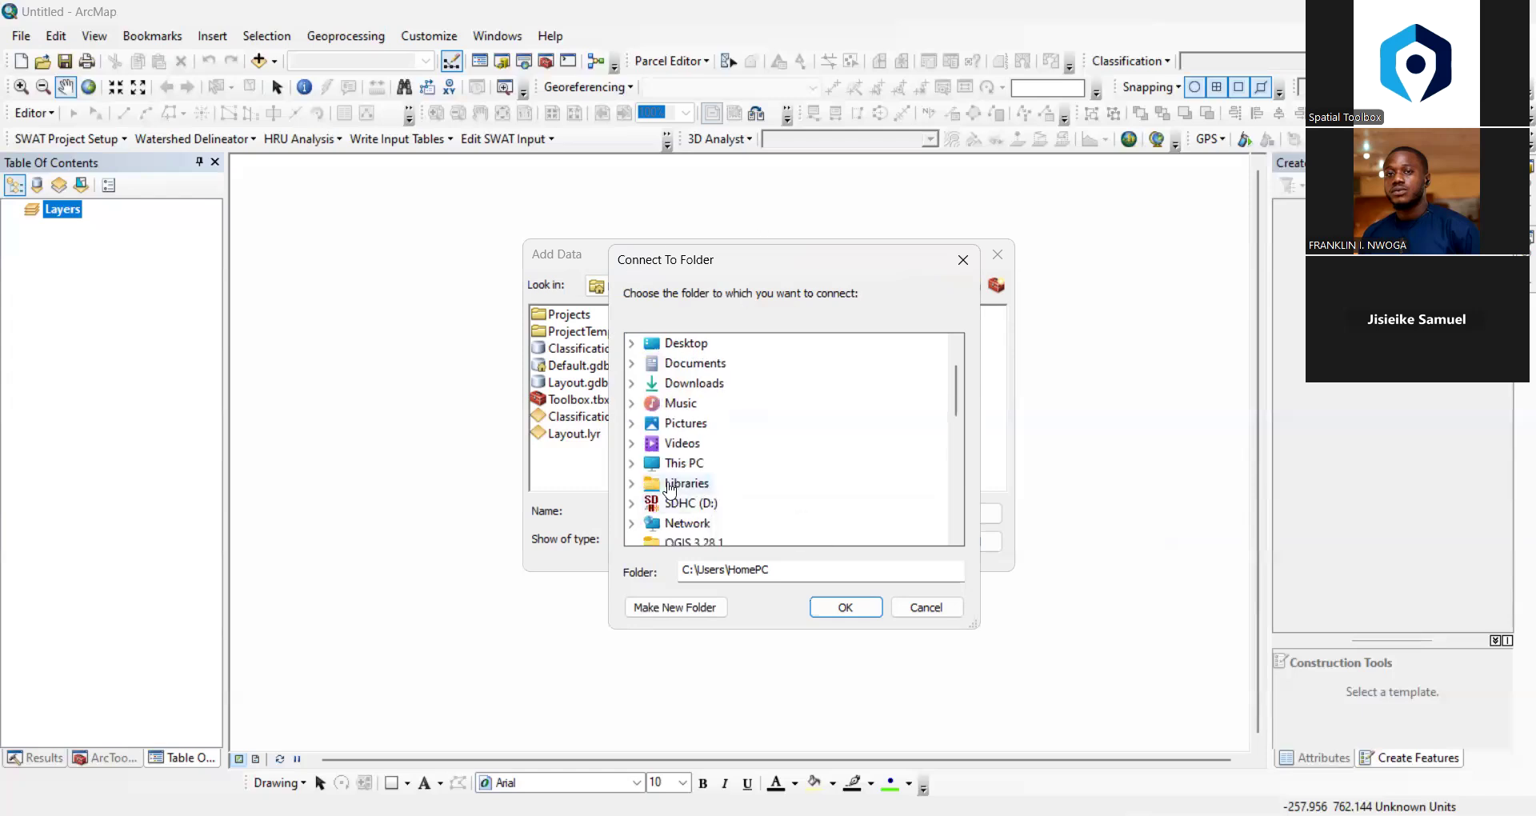
click(631, 463)
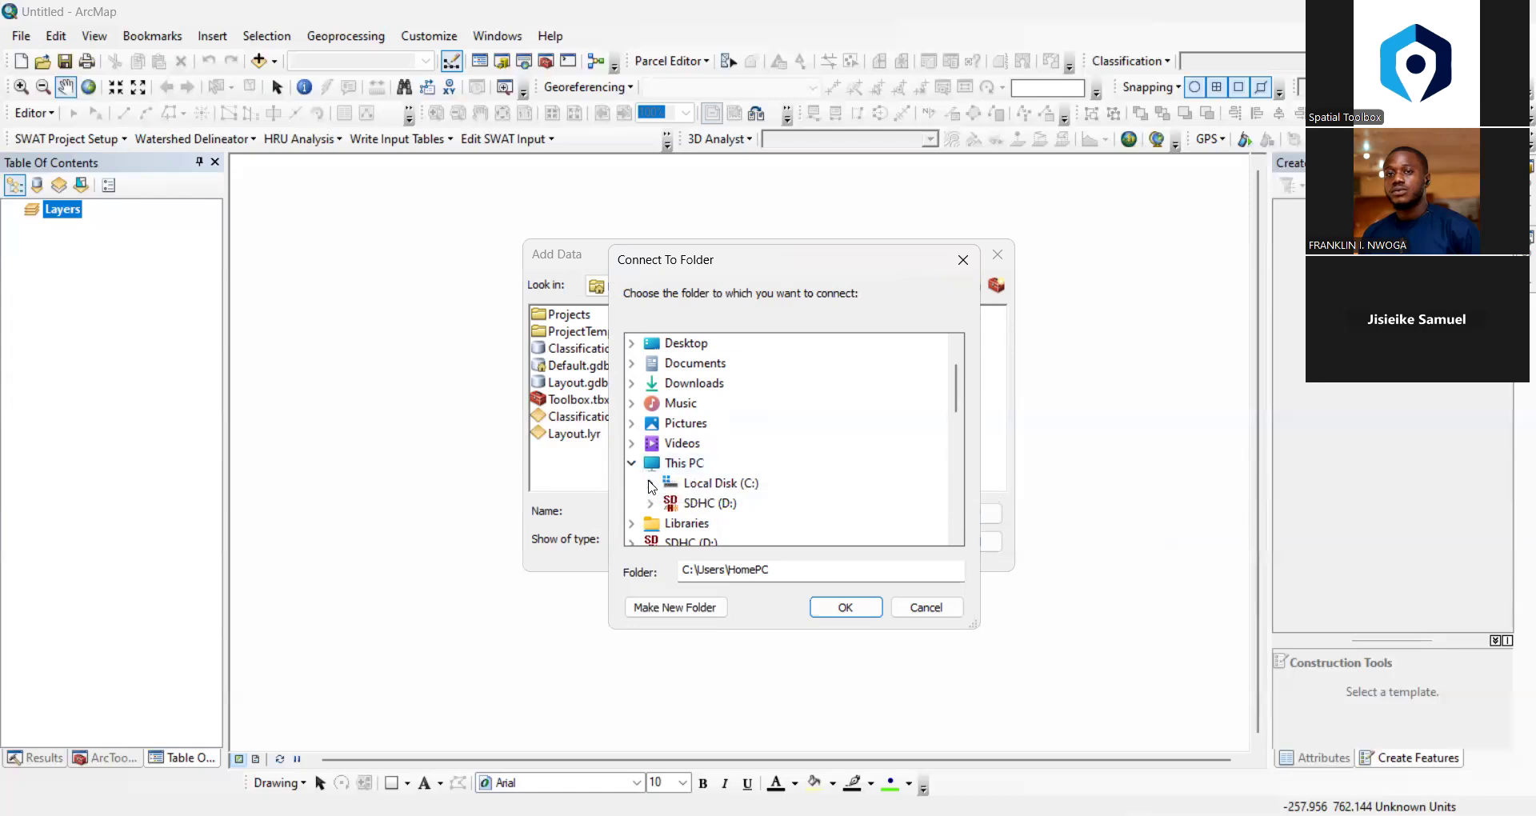
click(651, 484)
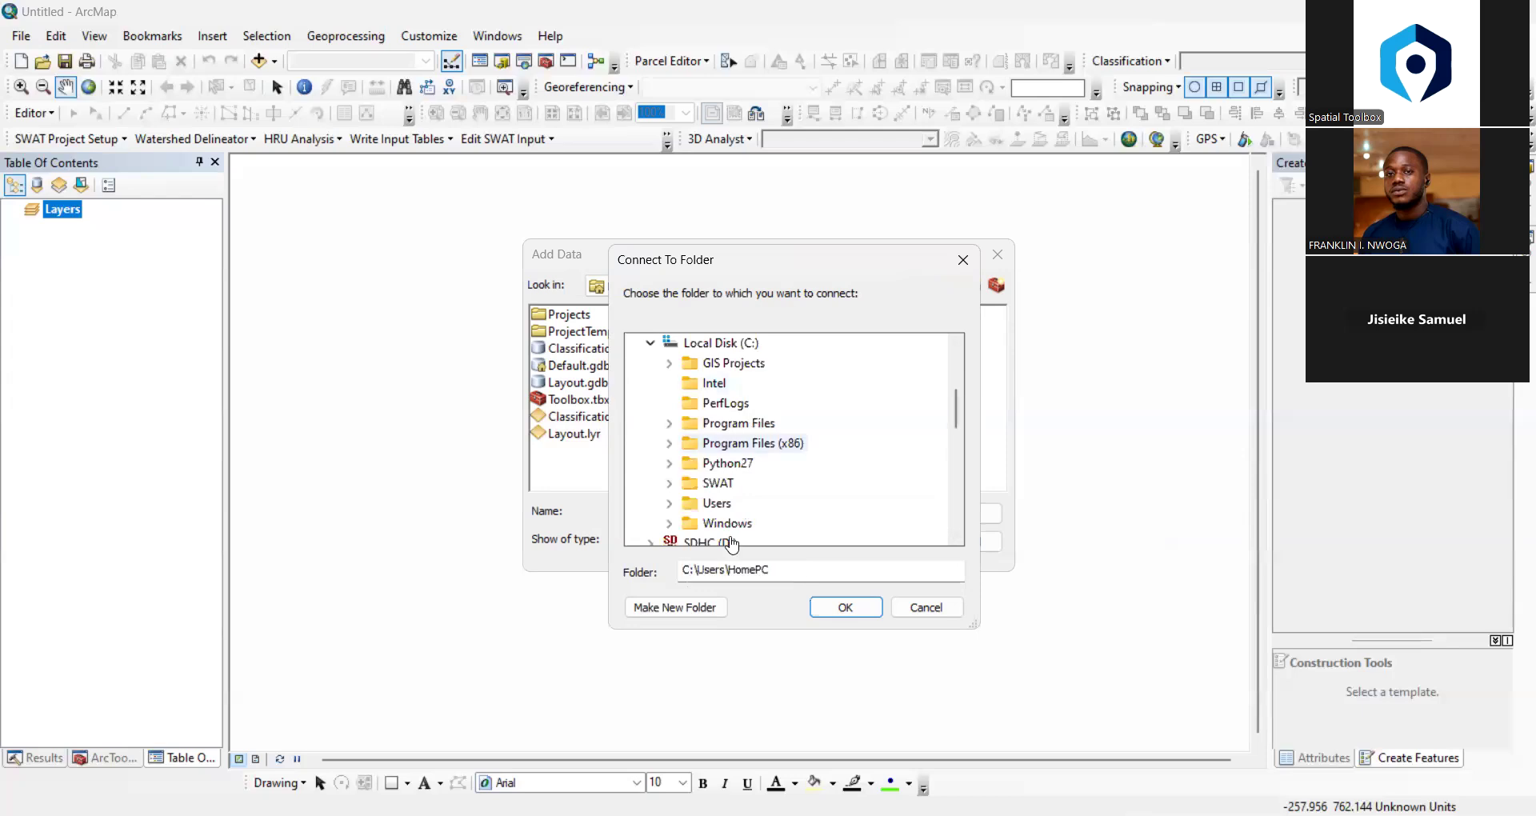
double_click(730, 363)
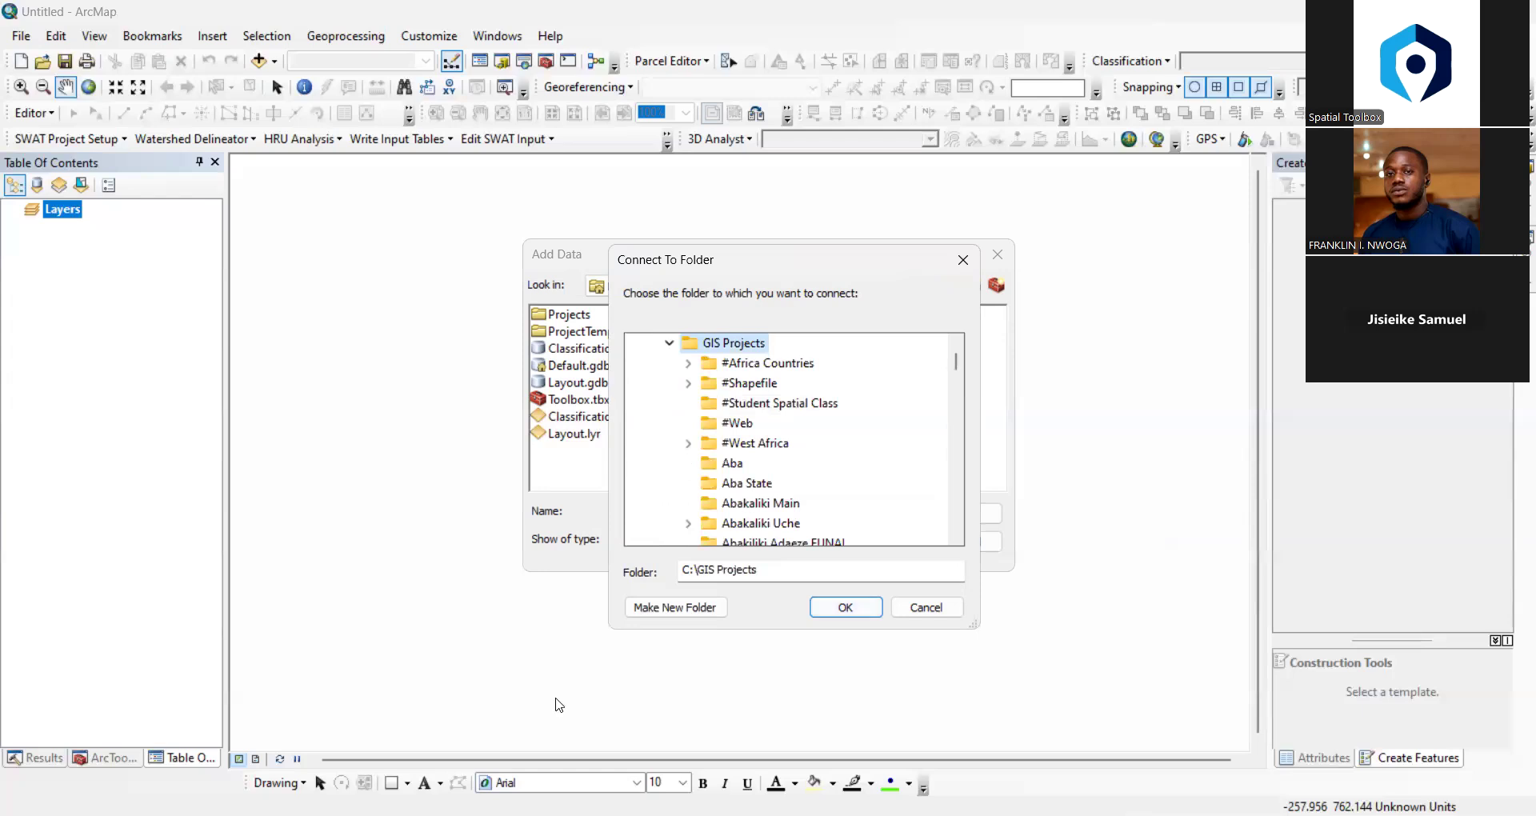
Connect to the Tutorial folder inside C:\GIS Projects
scroll(813, 423, down, 20)
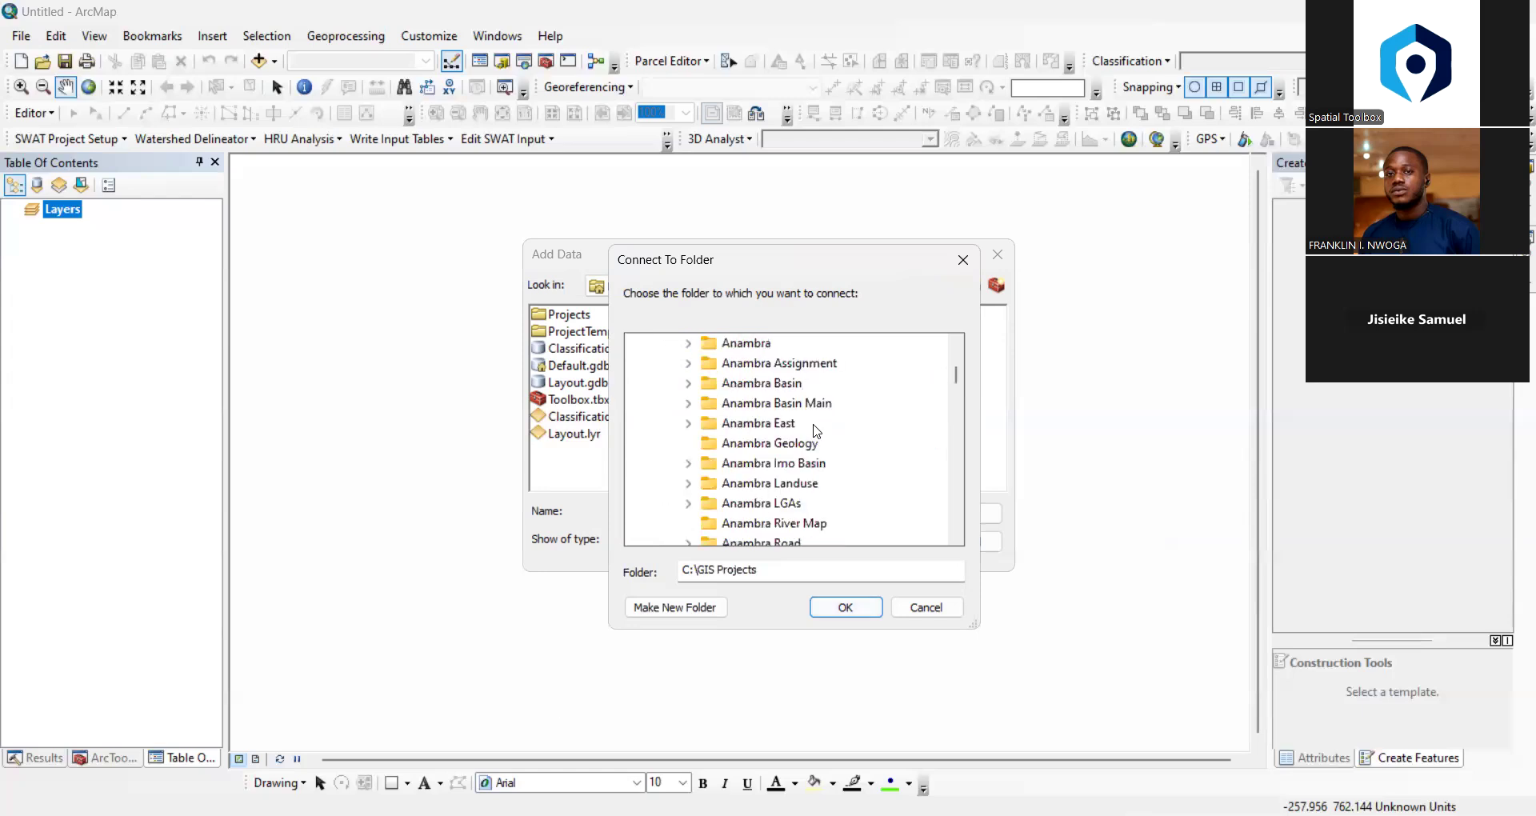
scroll(811, 440, down, 20)
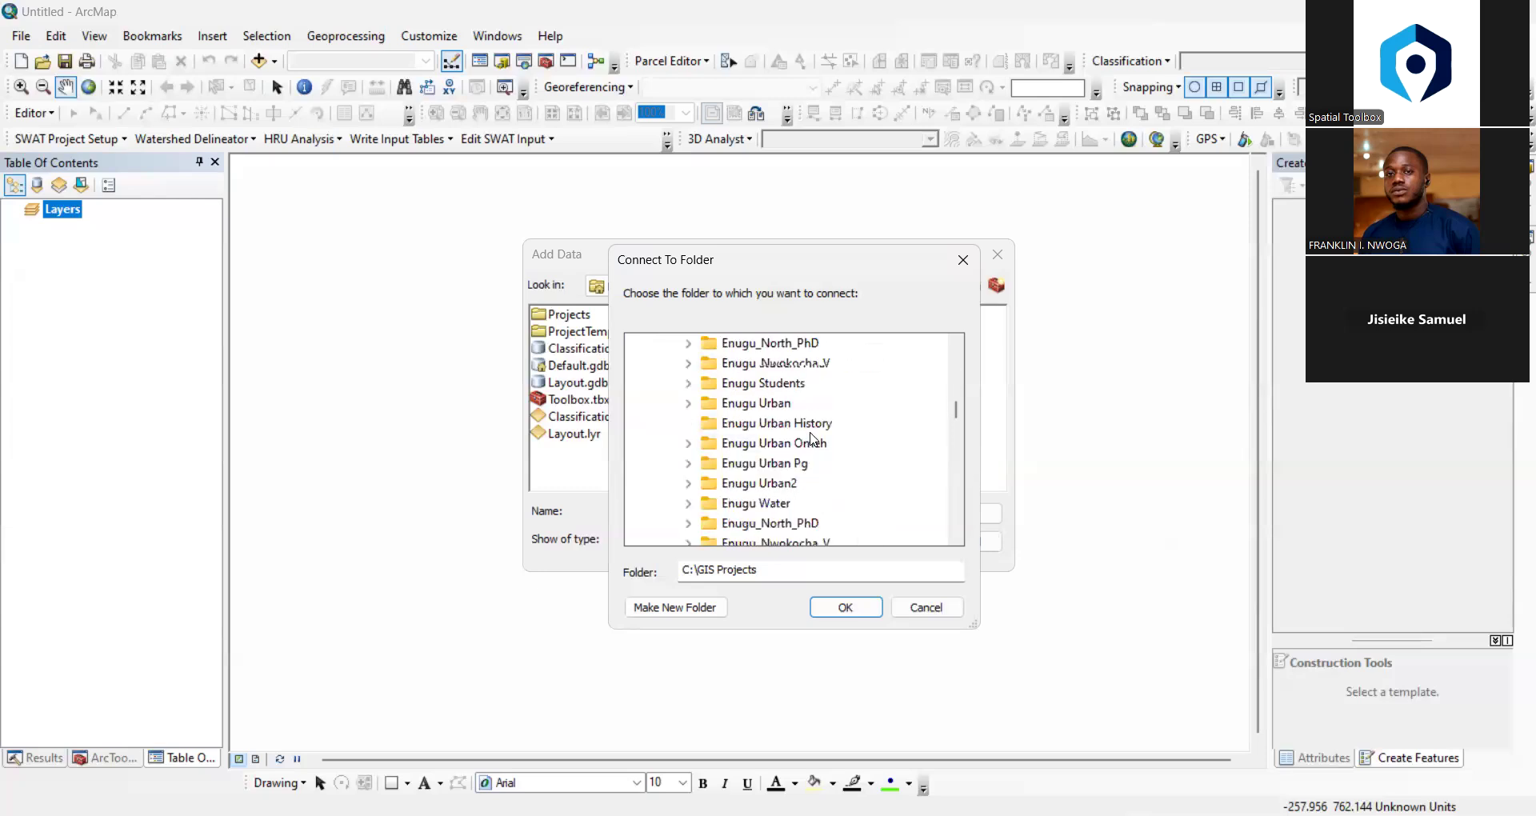
scroll(808, 443, down, 5)
scroll(807, 444, down, 20)
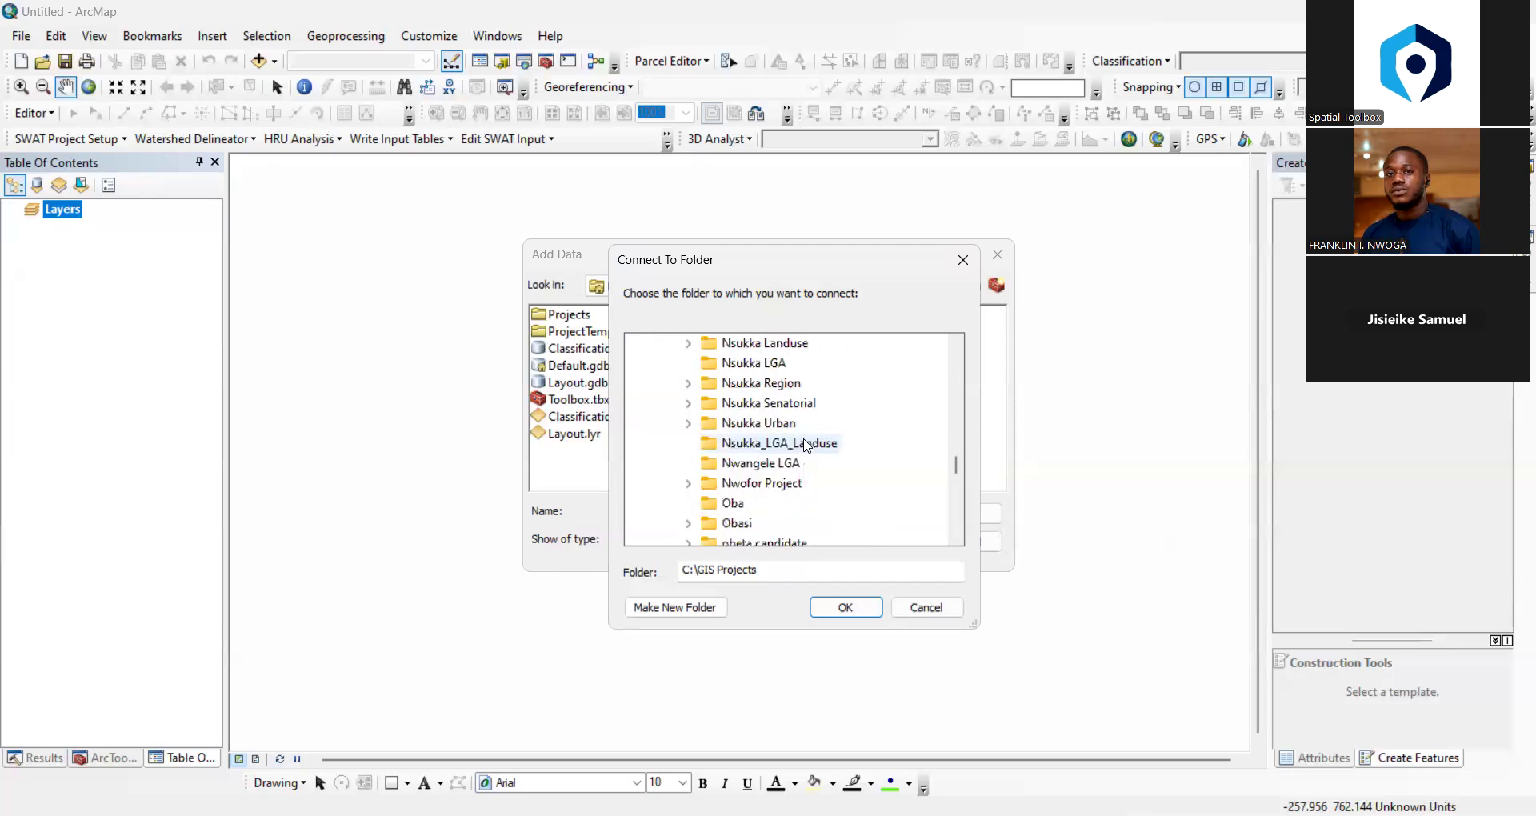
scroll(807, 445, down, 20)
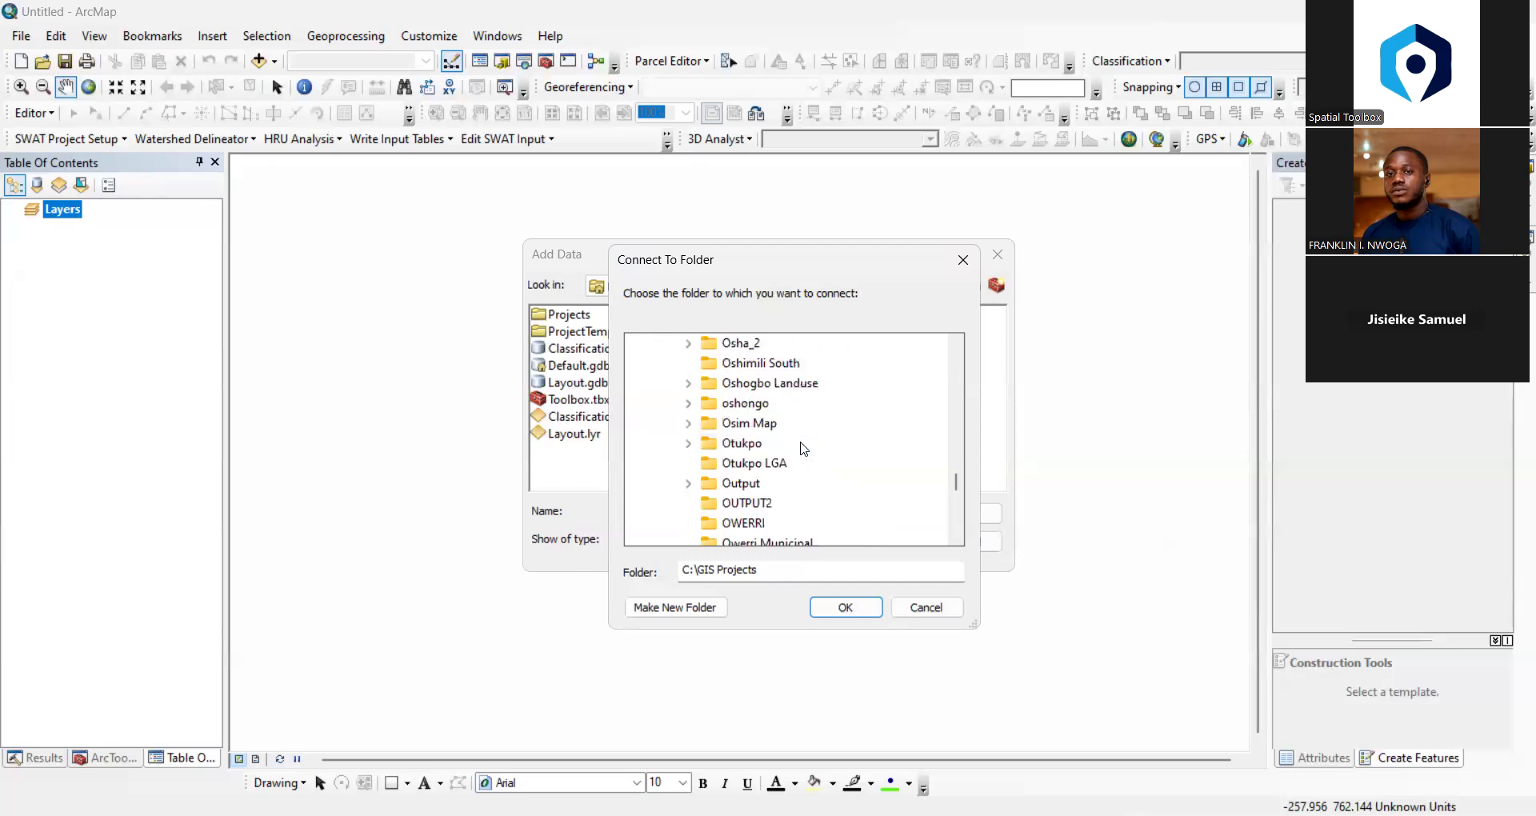
scroll(802, 450, down, 10)
scroll(800, 446, up, 5)
scroll(704, 452, down, 1)
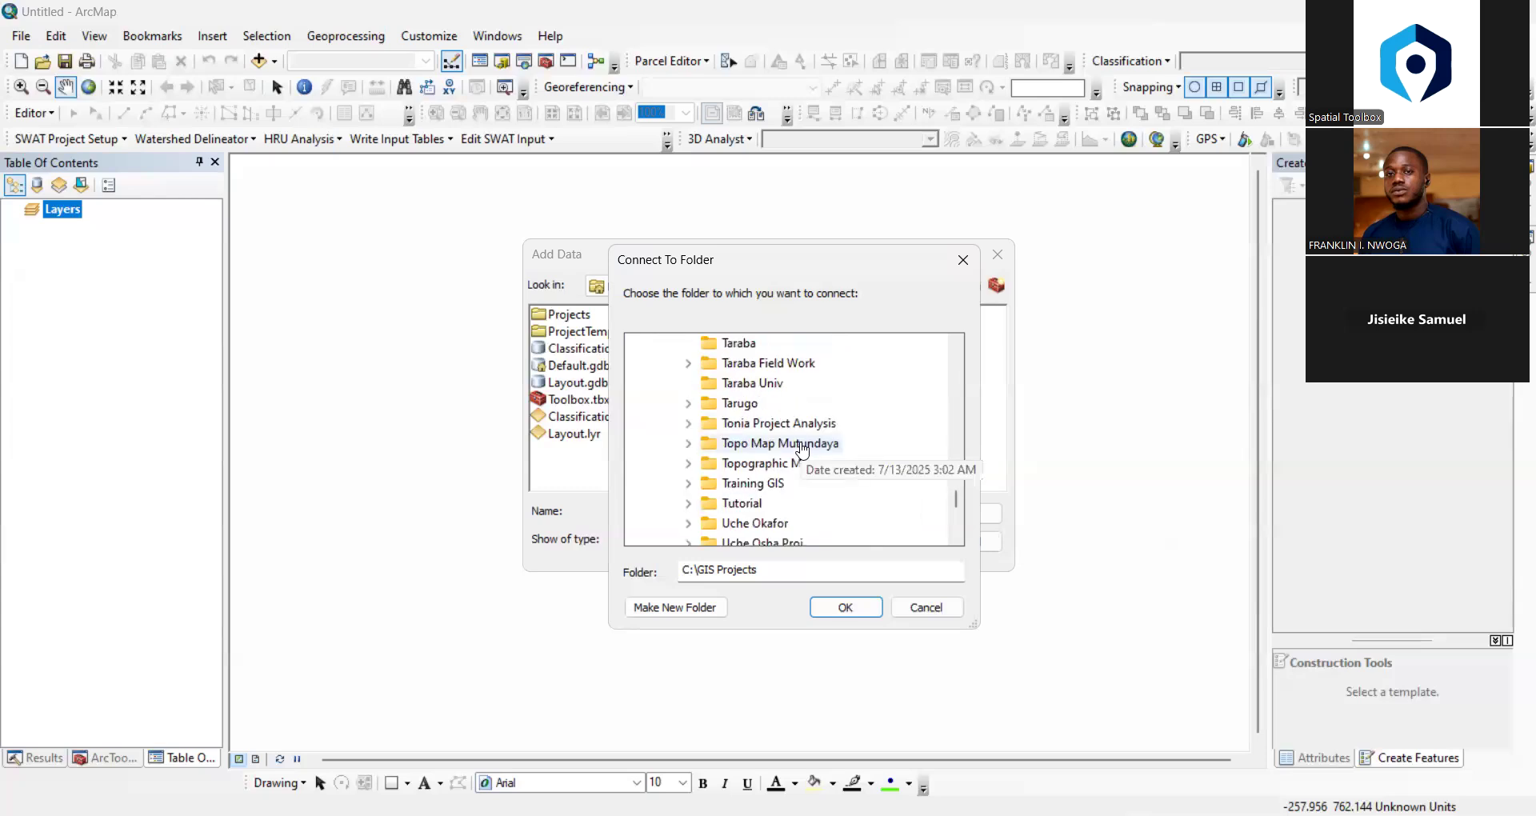
click(743, 503)
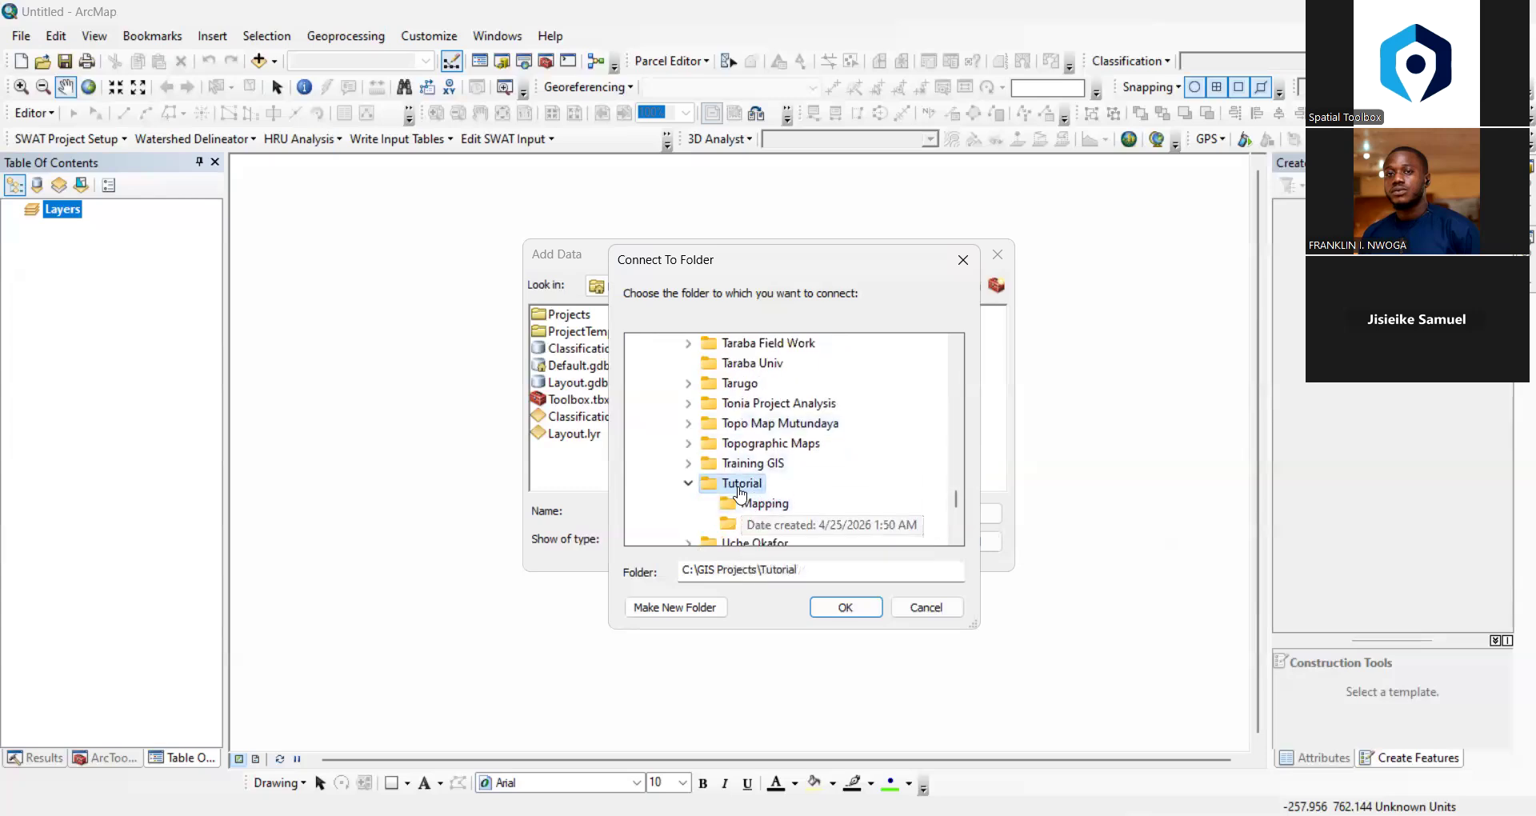
click(848, 605)
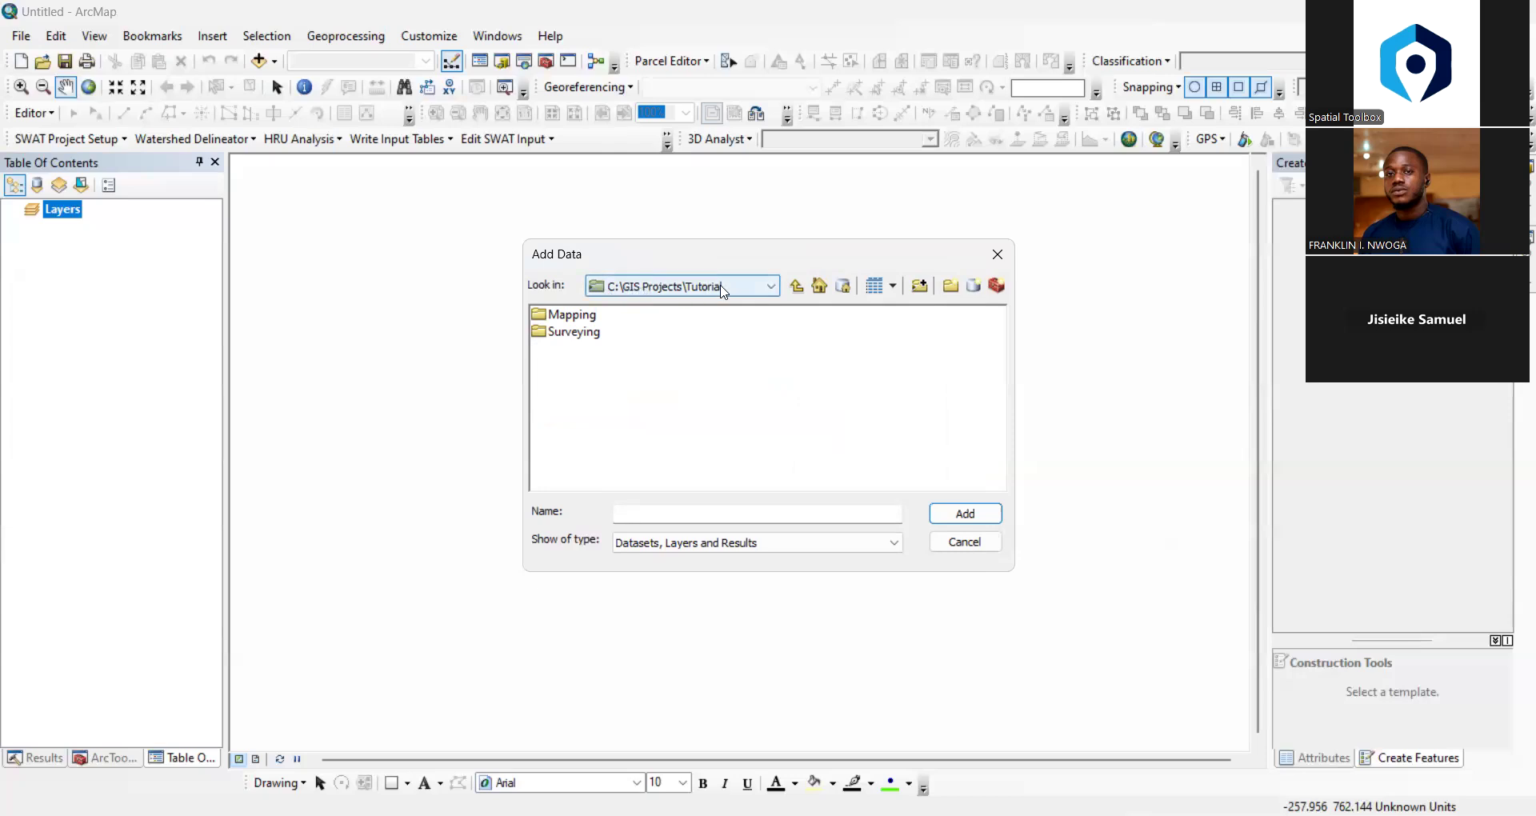
Add Enugu Map Training with Grid.jpg from the Tutorial connection's Mapping folder and accept the unknown spatial reference warning
click(767, 288)
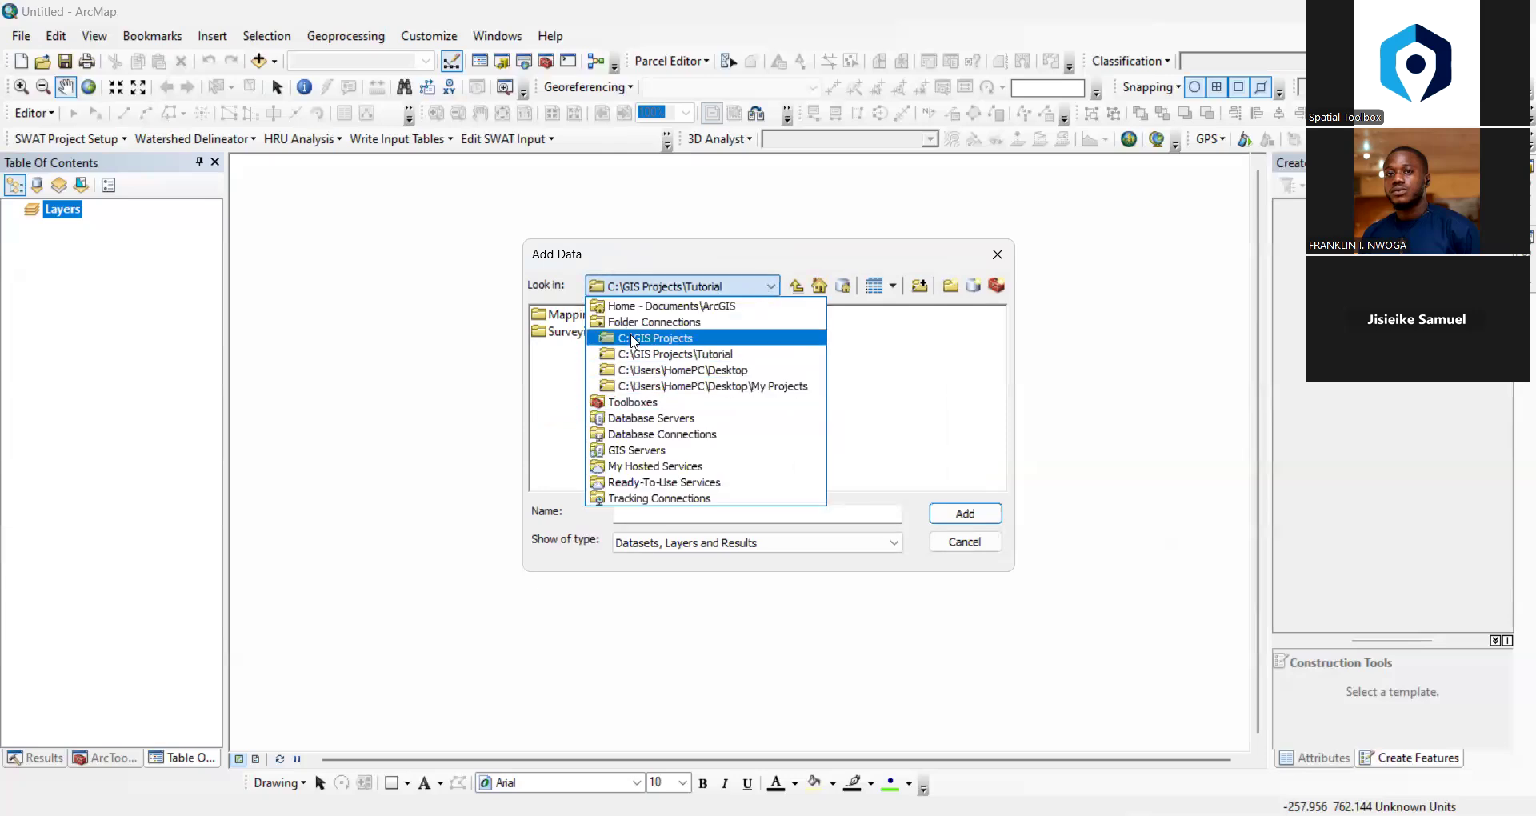
click(727, 354)
click(591, 319)
double_click(591, 321)
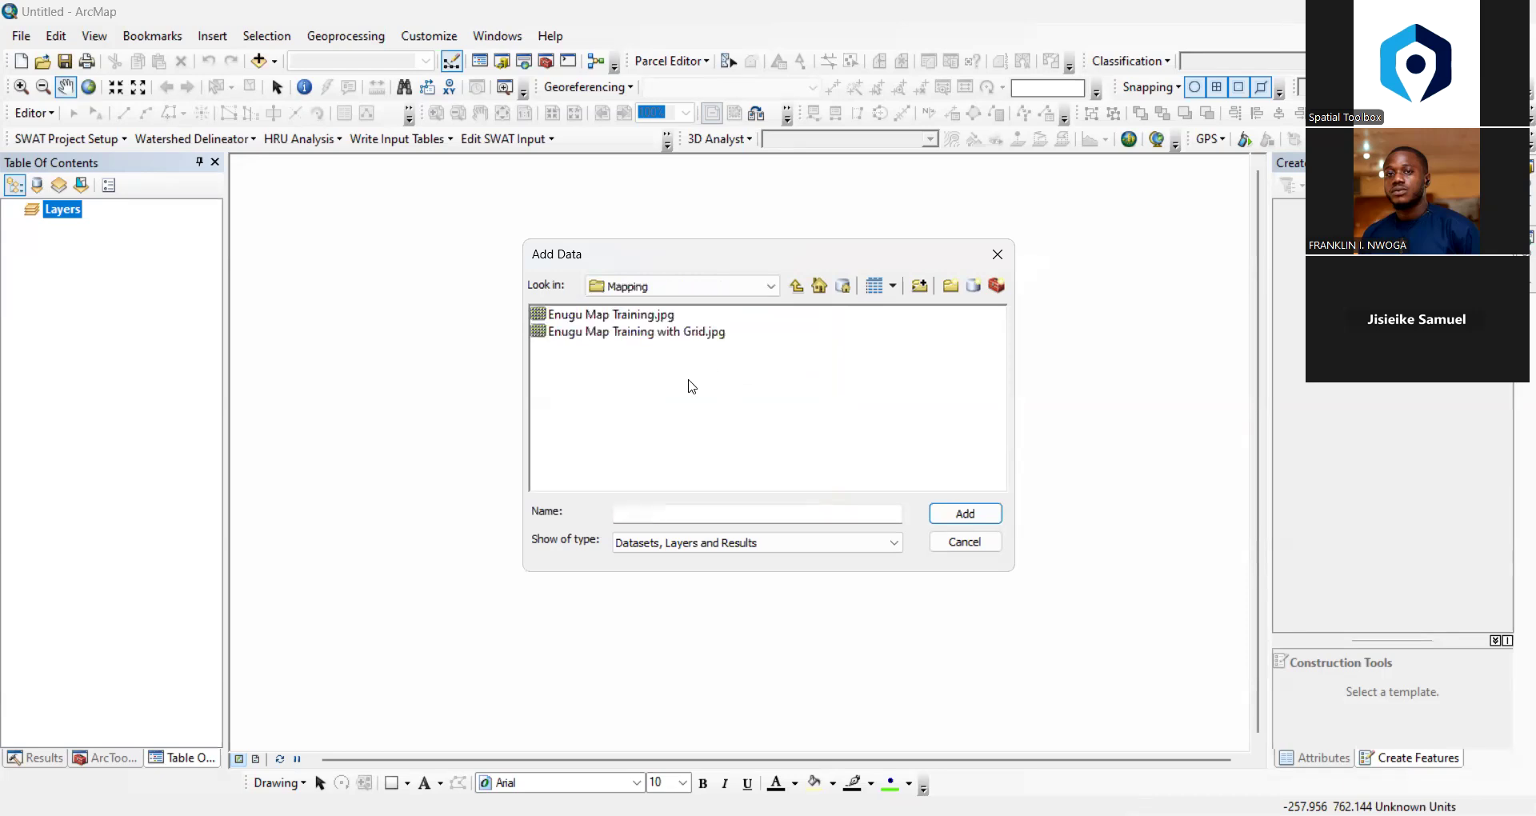
click(658, 335)
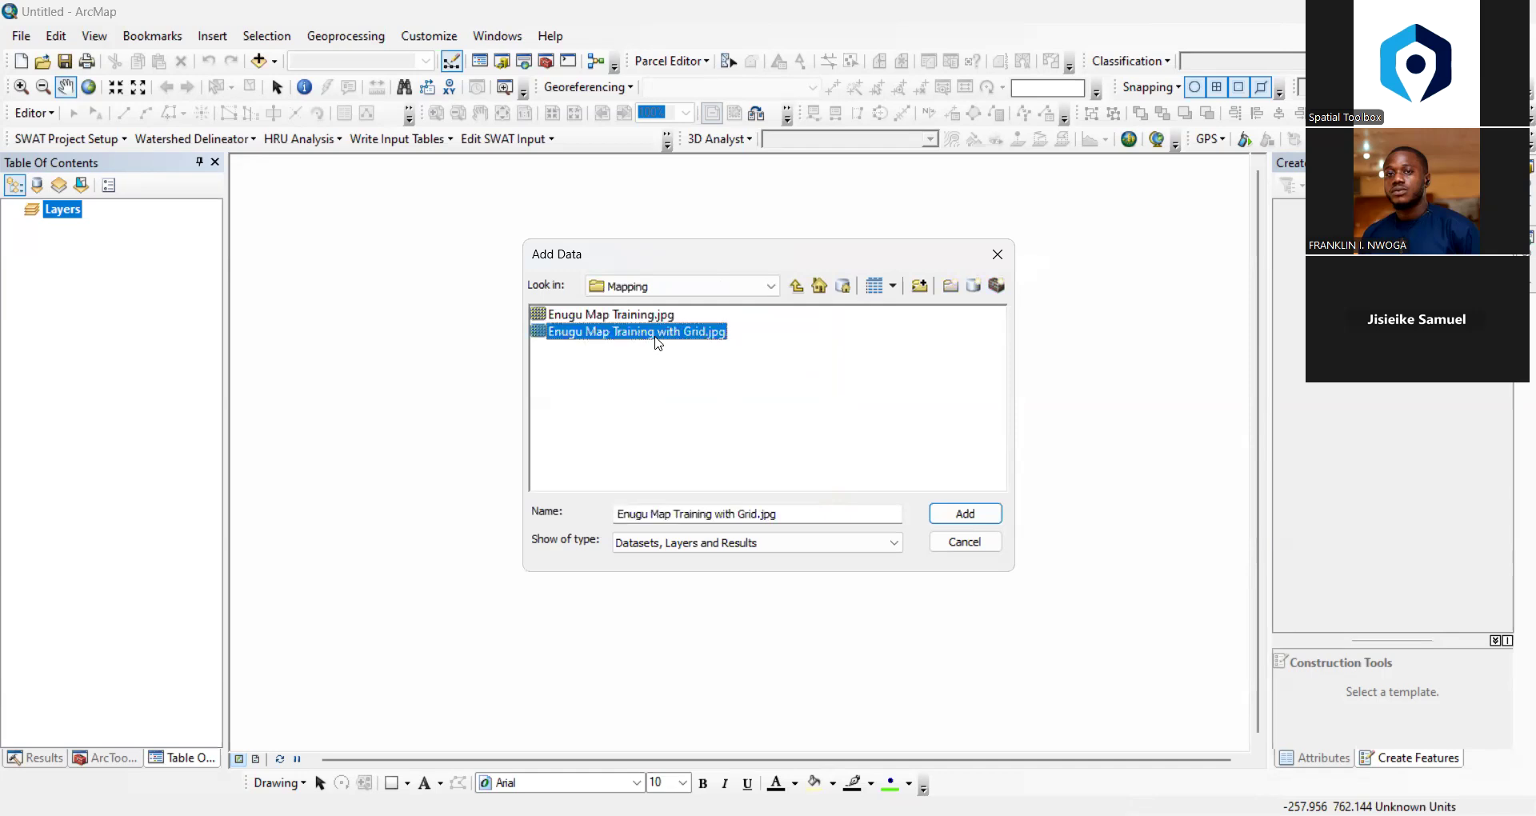
click(948, 514)
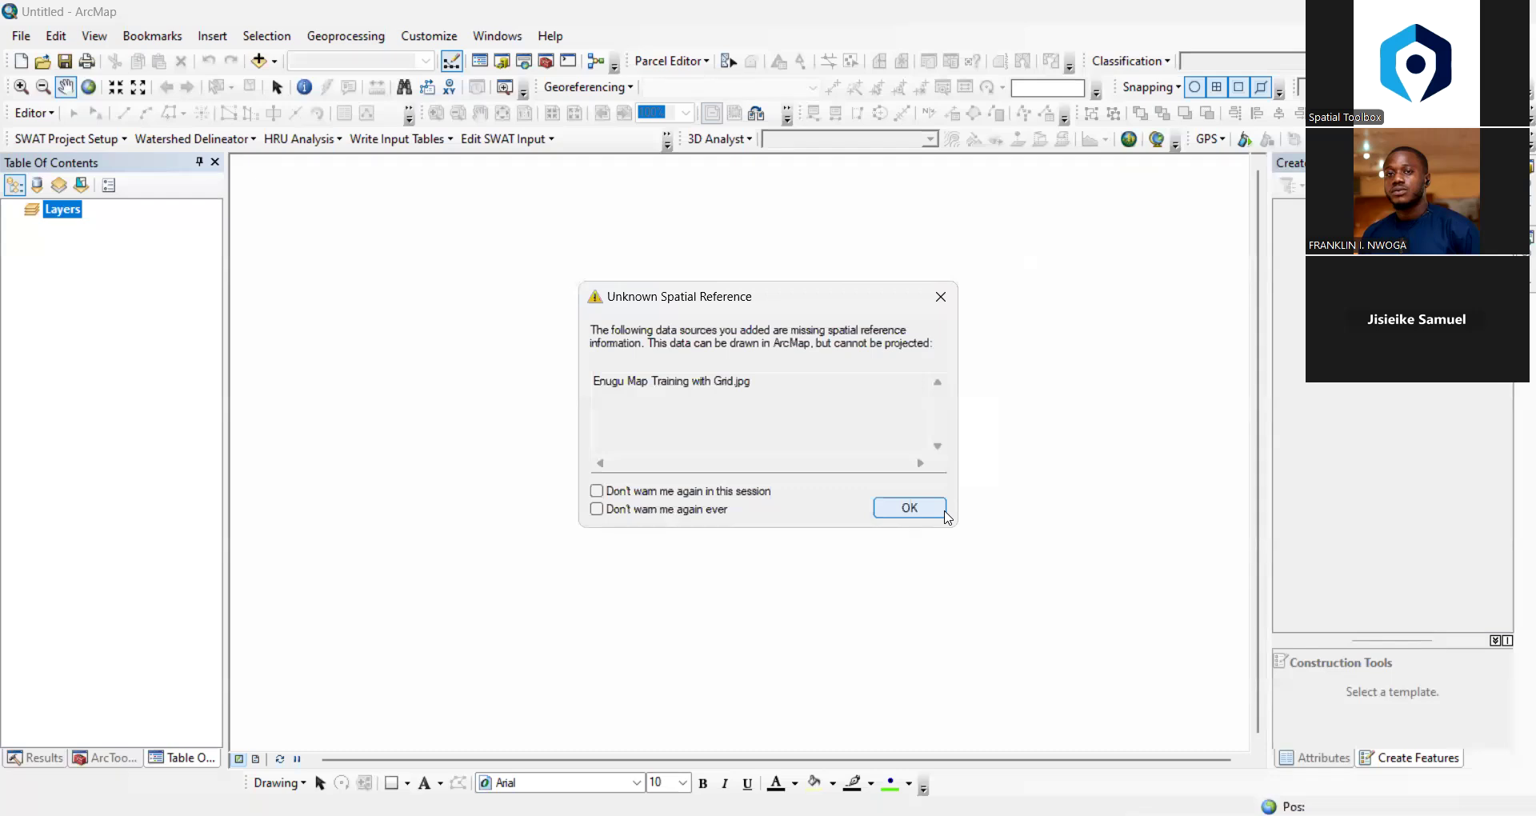
click(944, 510)
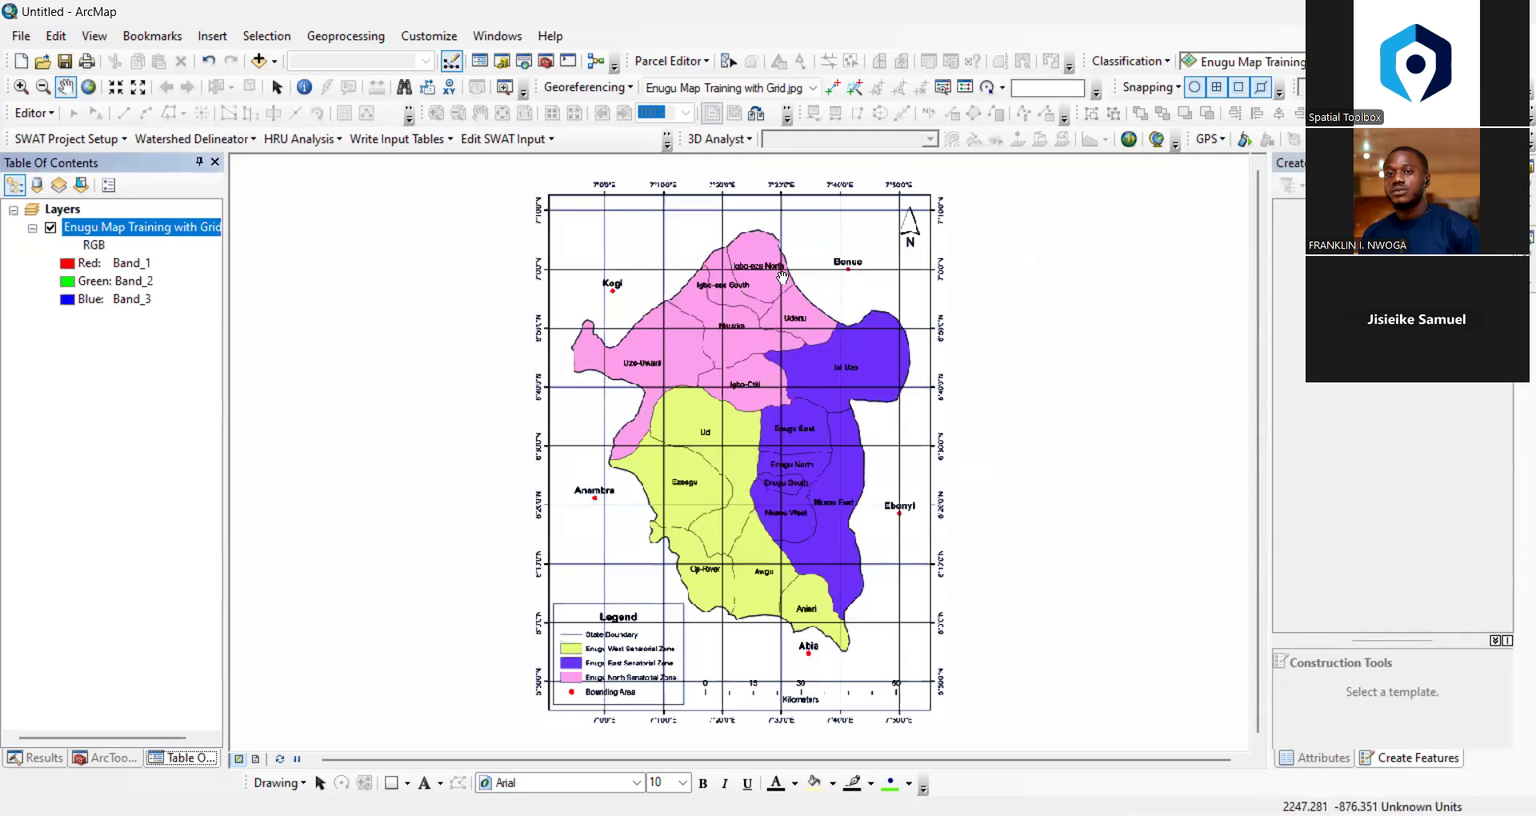
Examine the latitude and longitude grid labels around the northern part of the map and the cursor coordinate readout
scroll(779, 281, up, 1)
scroll(779, 281, down, 3)
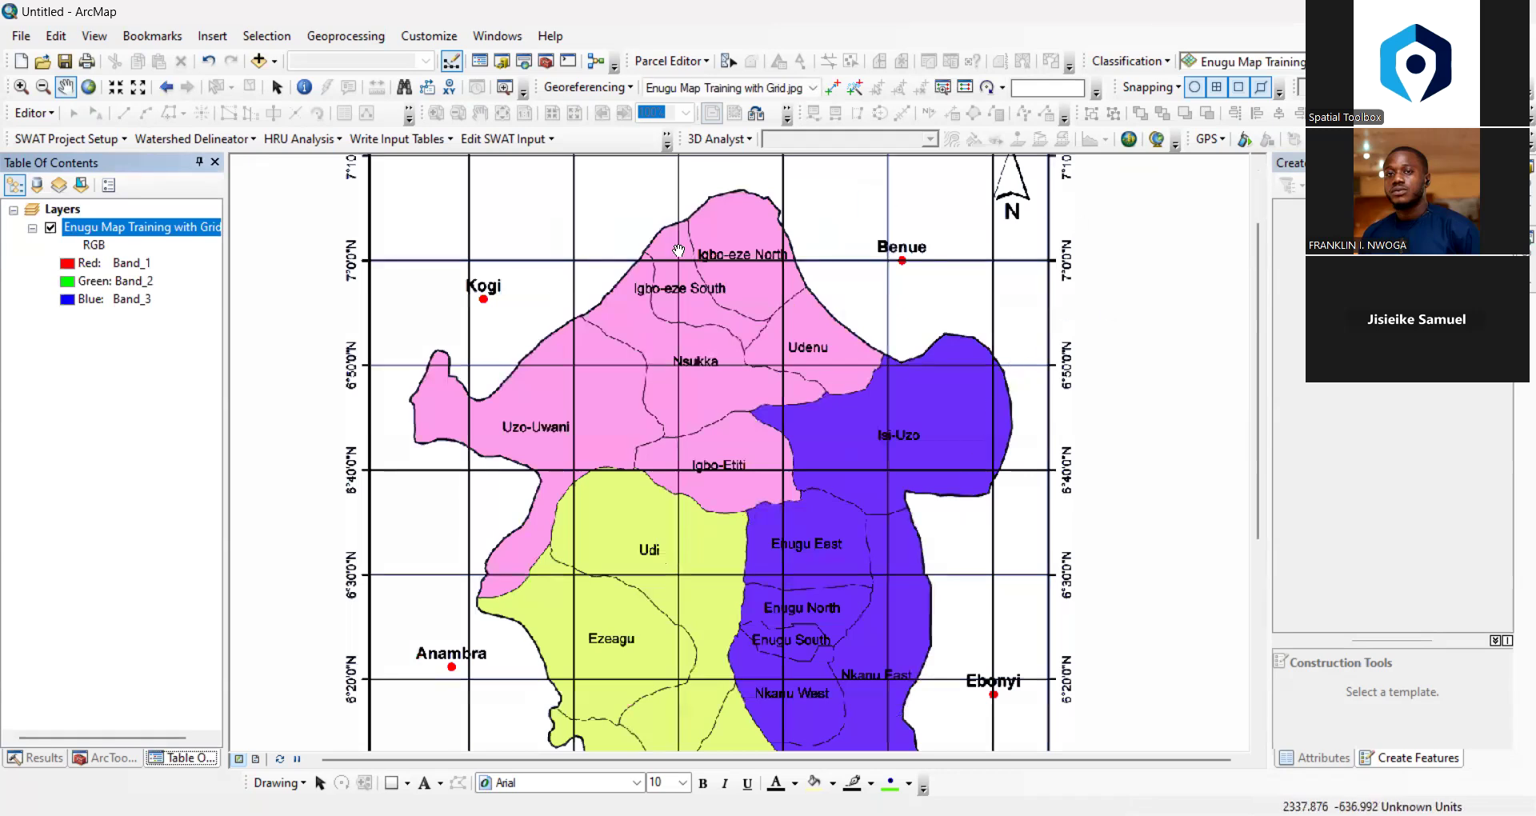
drag(678, 251, 686, 367)
scroll(475, 320, down, 2)
scroll(475, 319, up, 5)
scroll(475, 319, down, 2)
scroll(475, 320, down, 3)
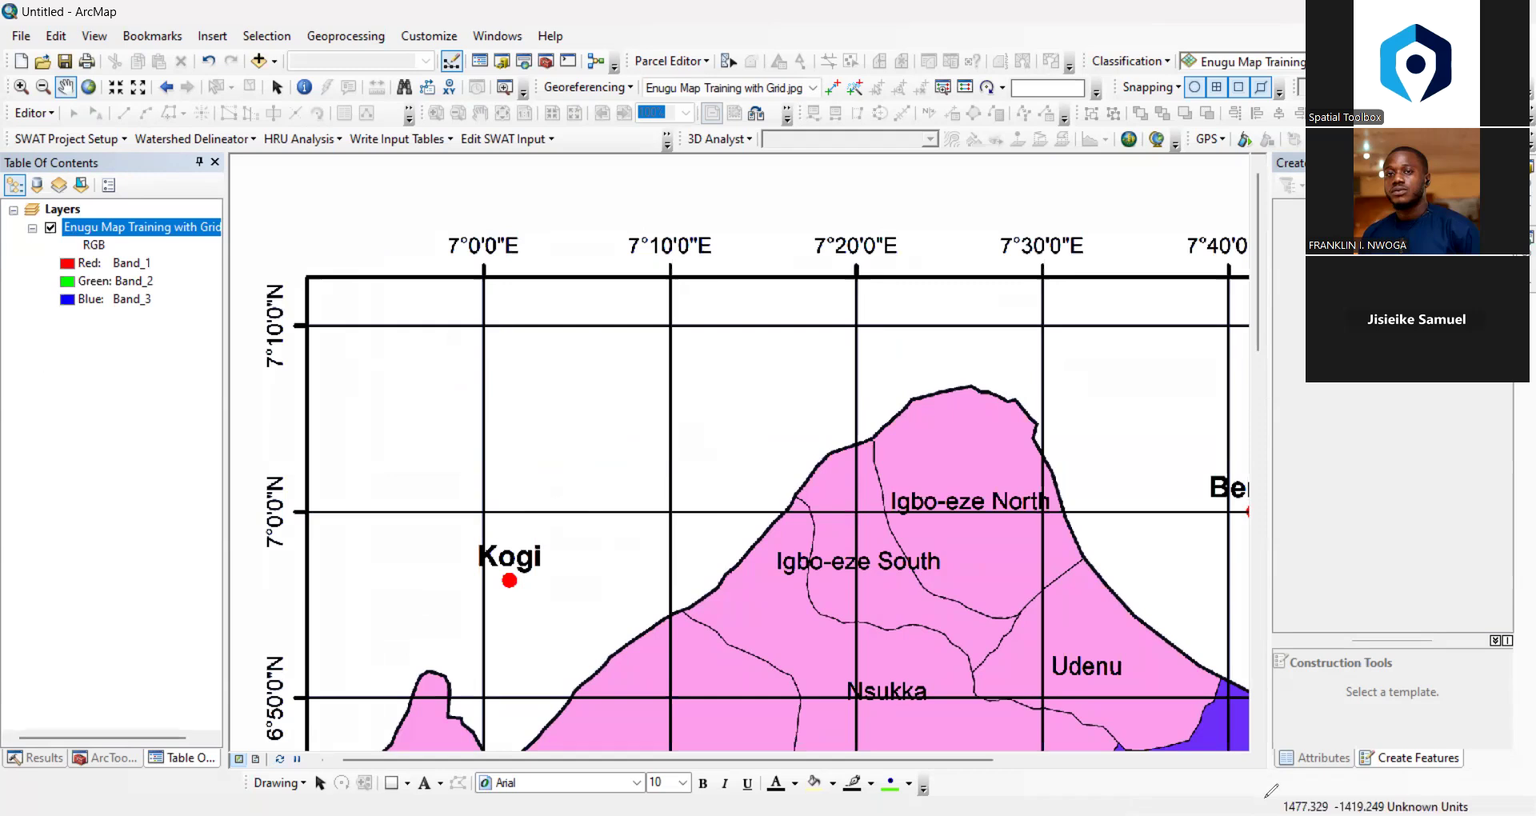
drag(1268, 798, 1478, 815)
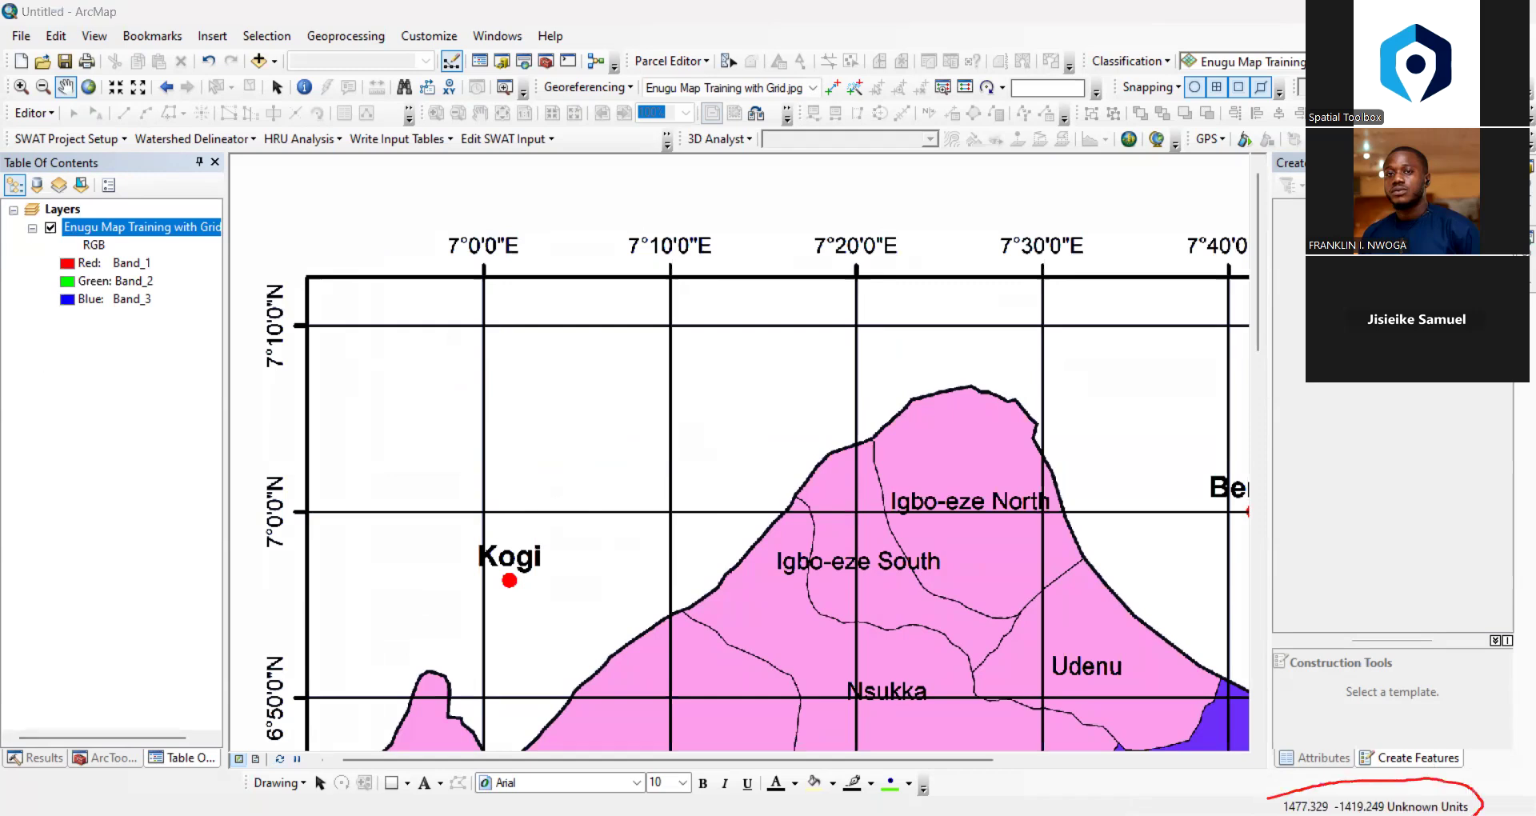
drag(1270, 797, 1261, 814)
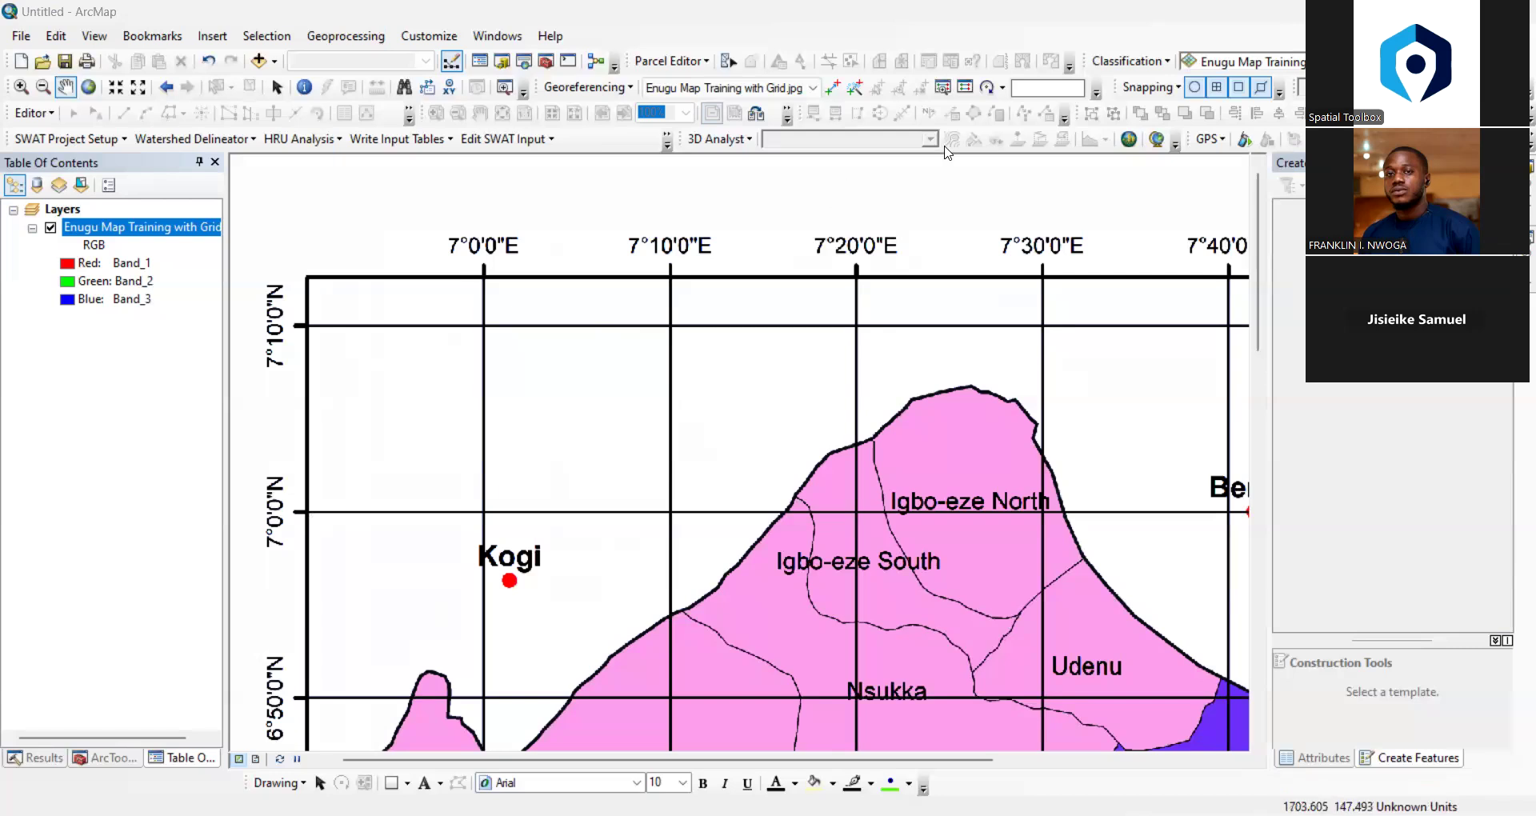
Turn the Georeferencing toolbar off and back on
right_click(872, 44)
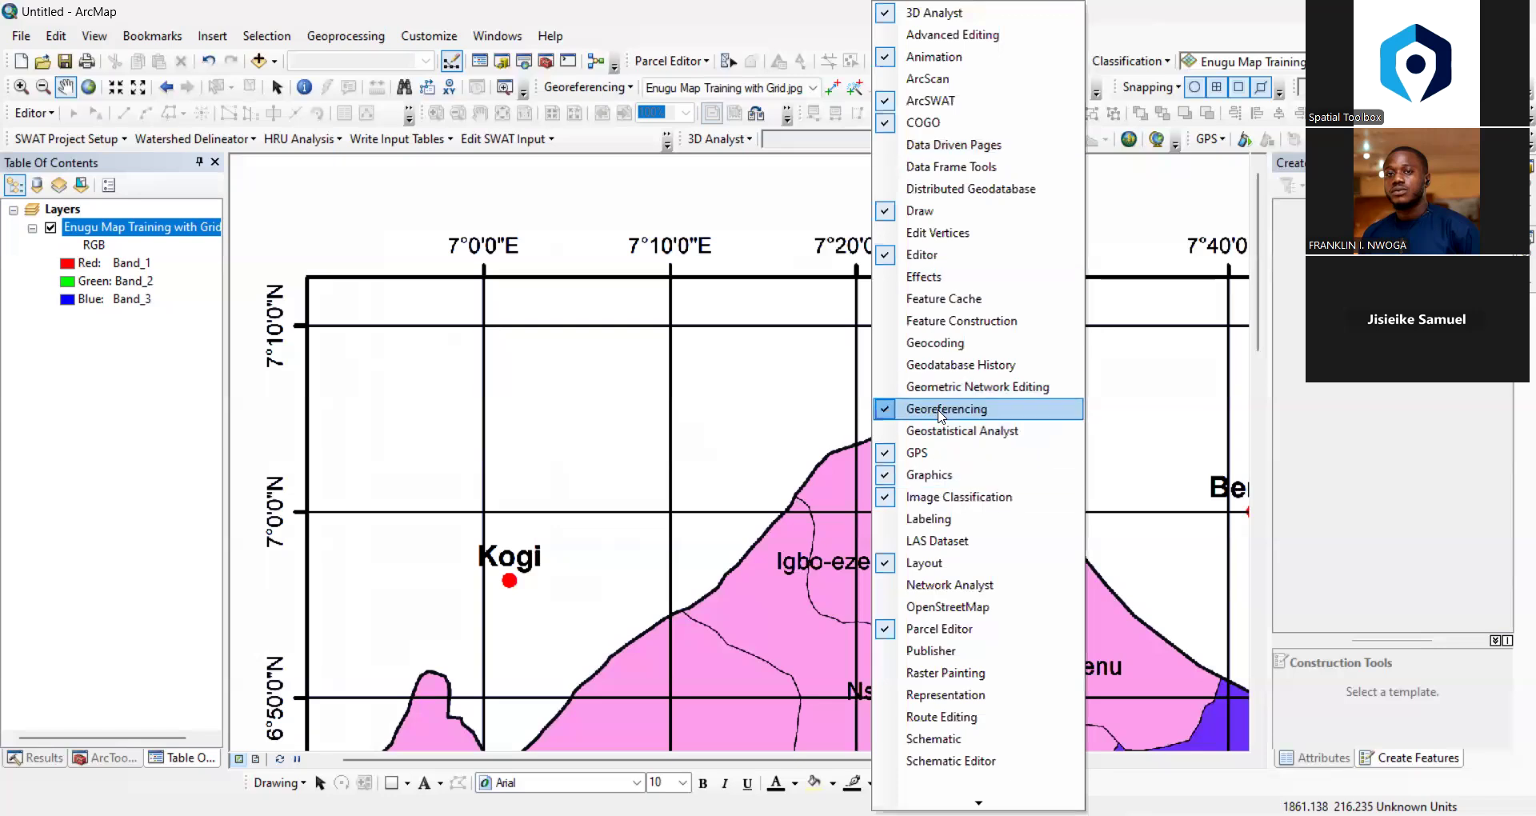
click(941, 411)
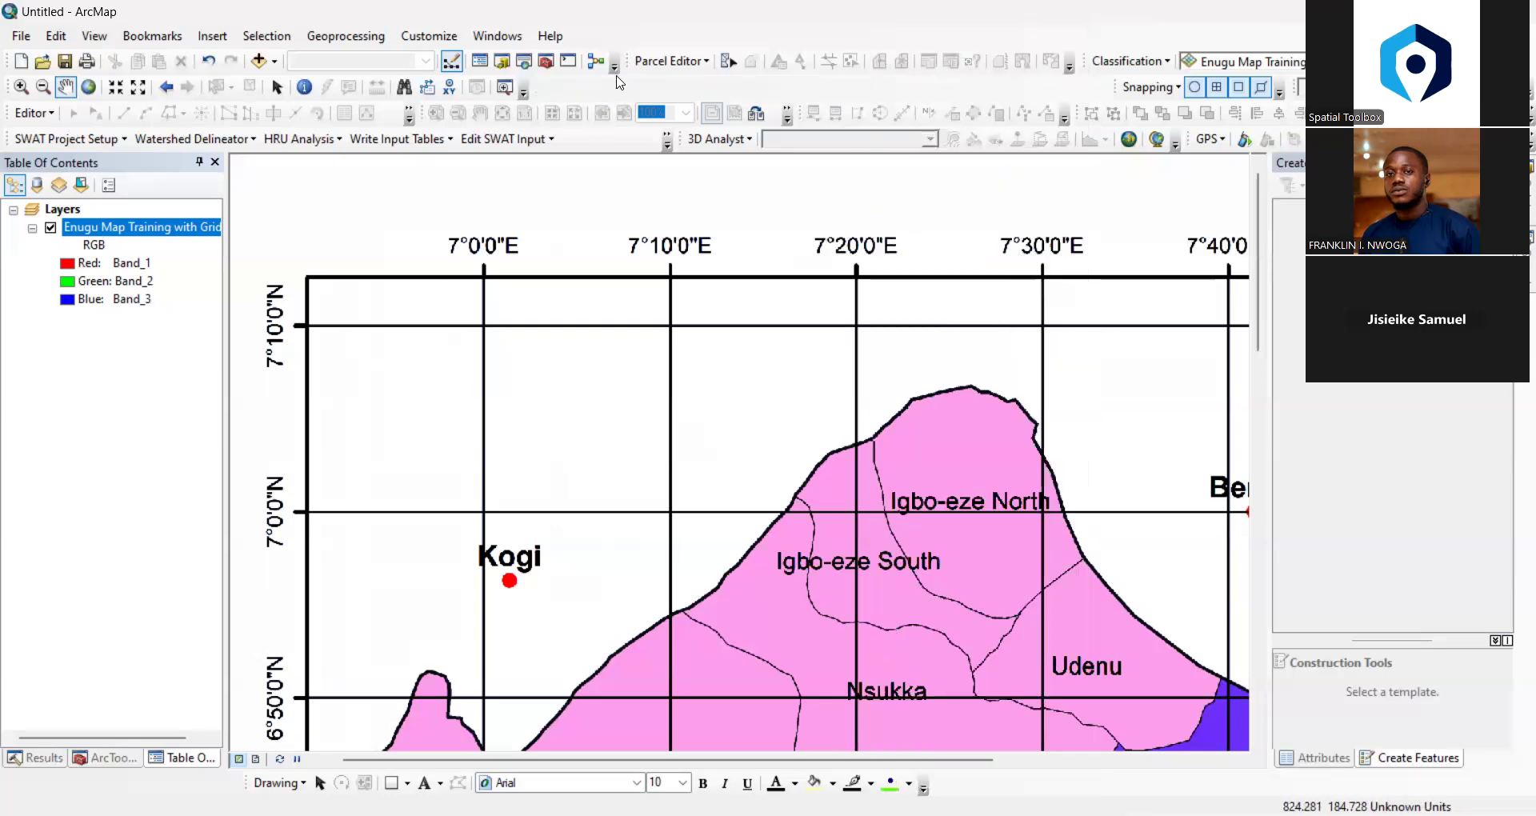
right_click(696, 36)
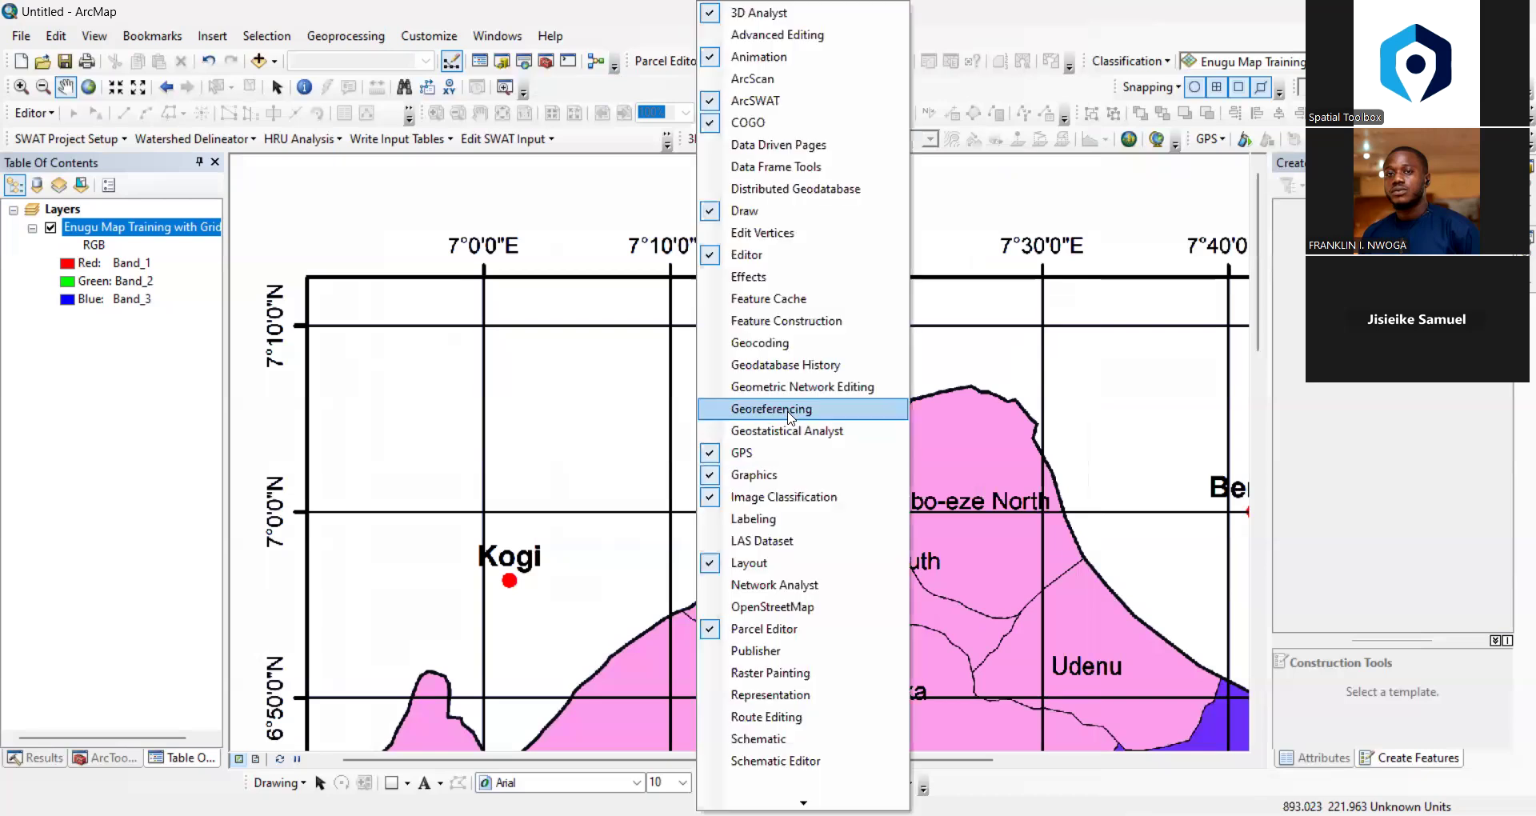
click(772, 409)
Undock and close the Georeferencing toolbar, and bring it back docked among the other toolbars
drag(532, 85, 565, 226)
click(1079, 223)
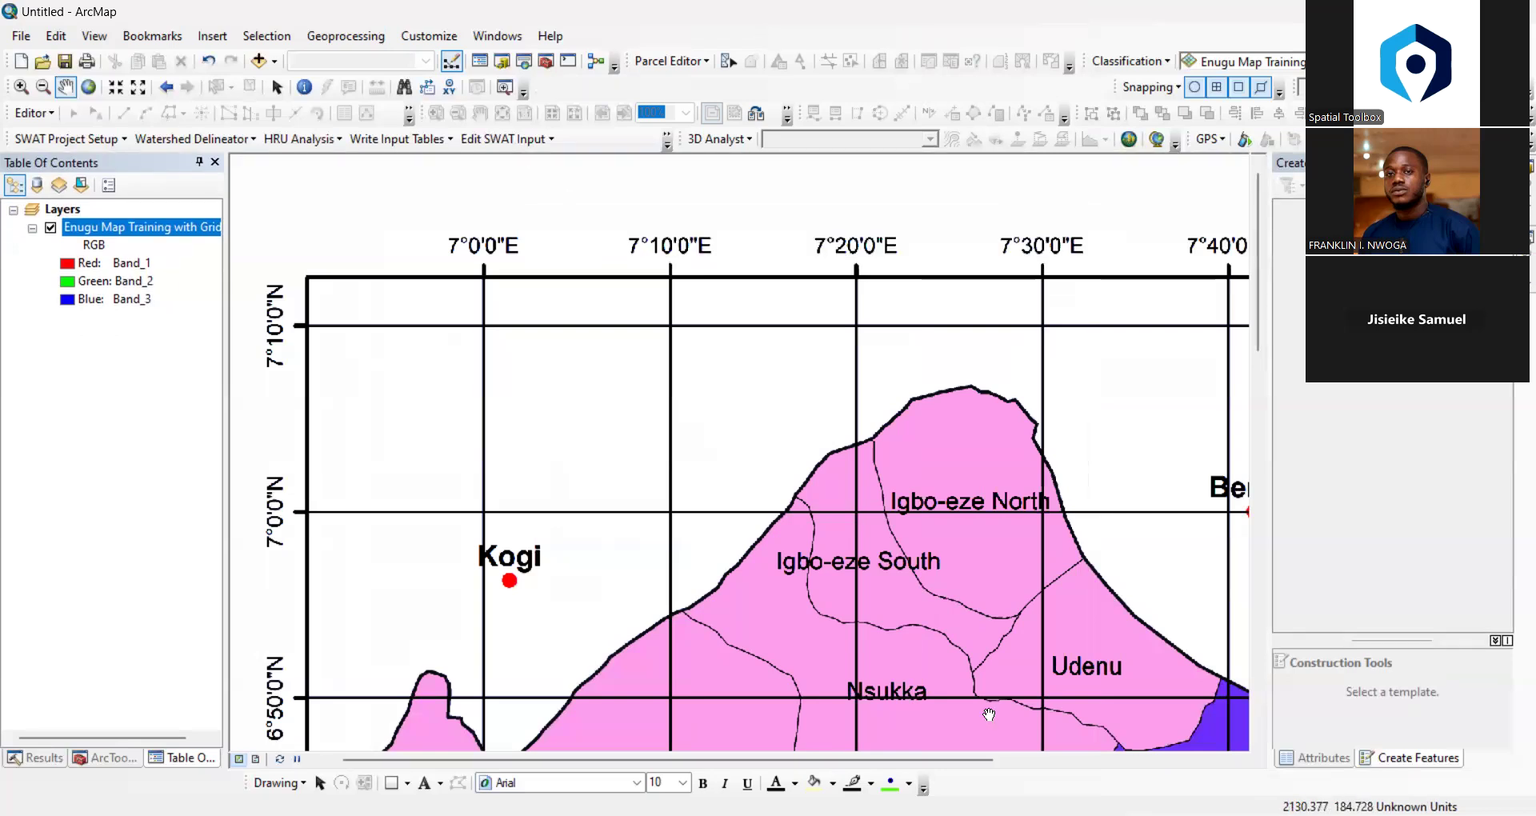
right_click(761, 86)
click(824, 412)
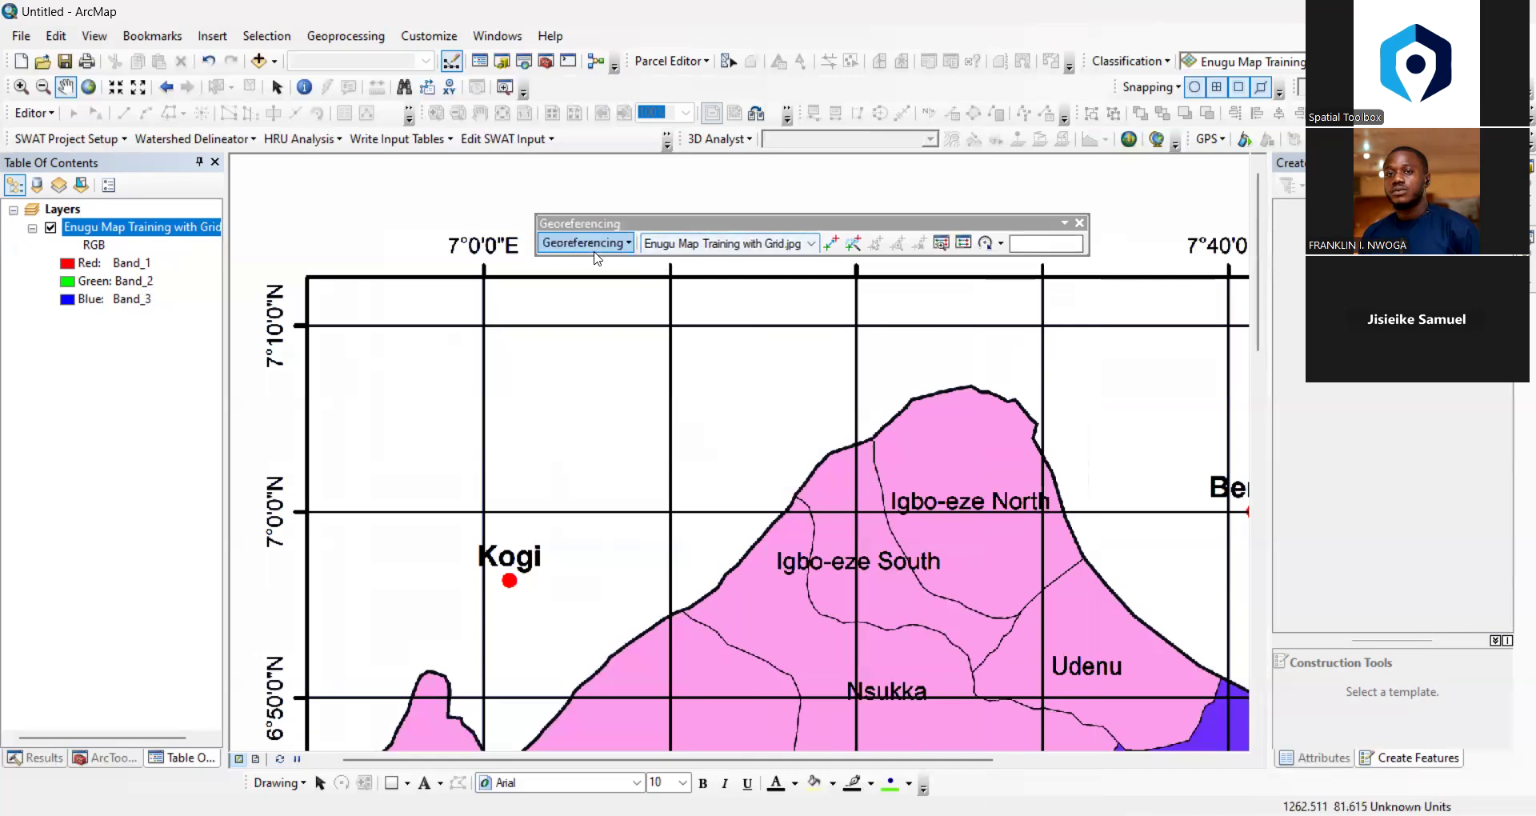
drag(593, 230, 579, 97)
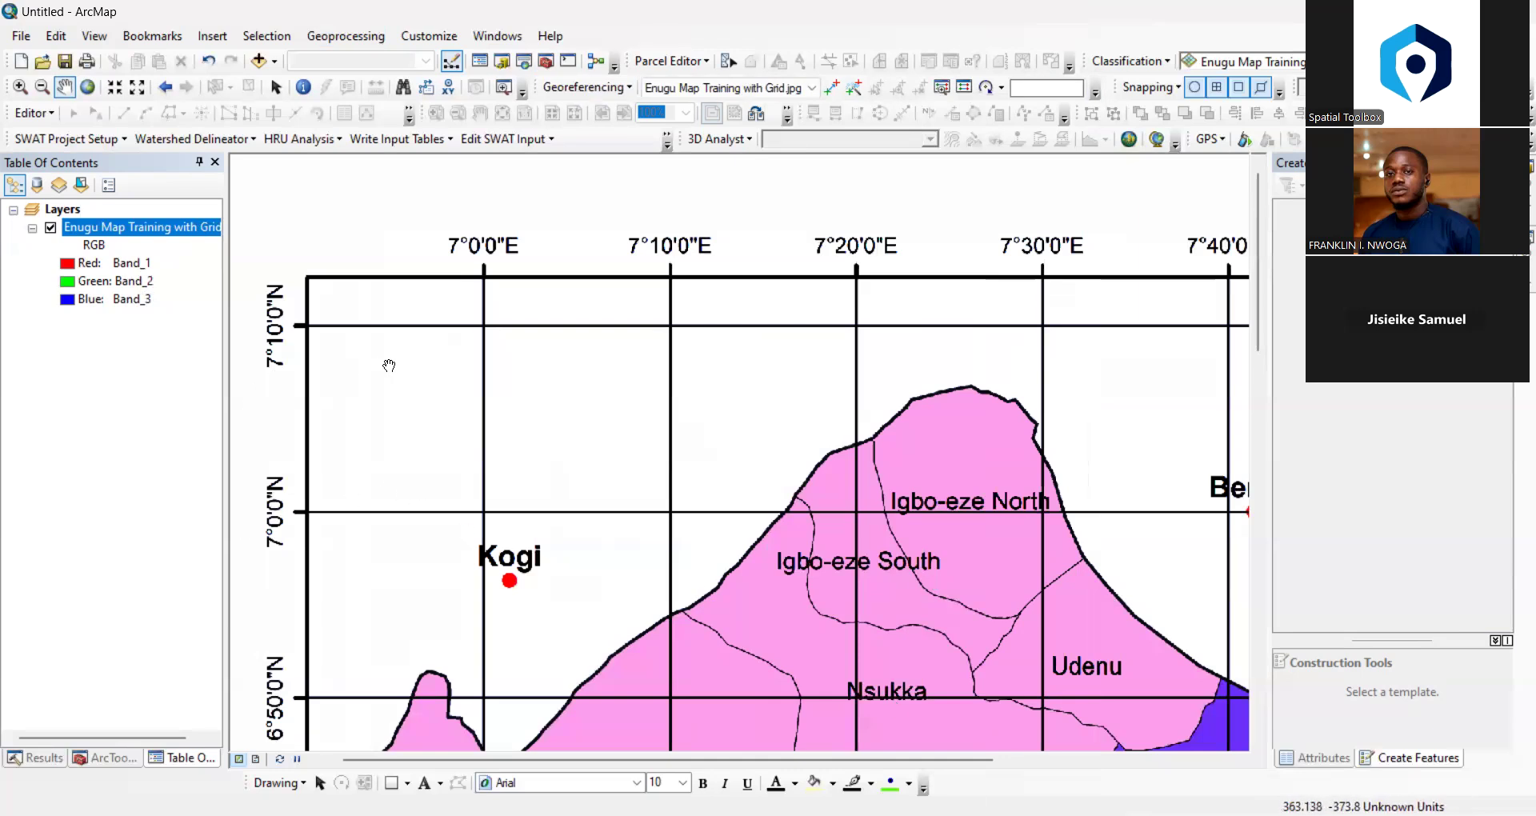
Zoom in to the grid intersection at 7°0'0"E and 7°10'0"N in the map's north-west corner
drag(387, 360, 730, 515)
scroll(550, 391, up, 2)
scroll(694, 370, down, 3)
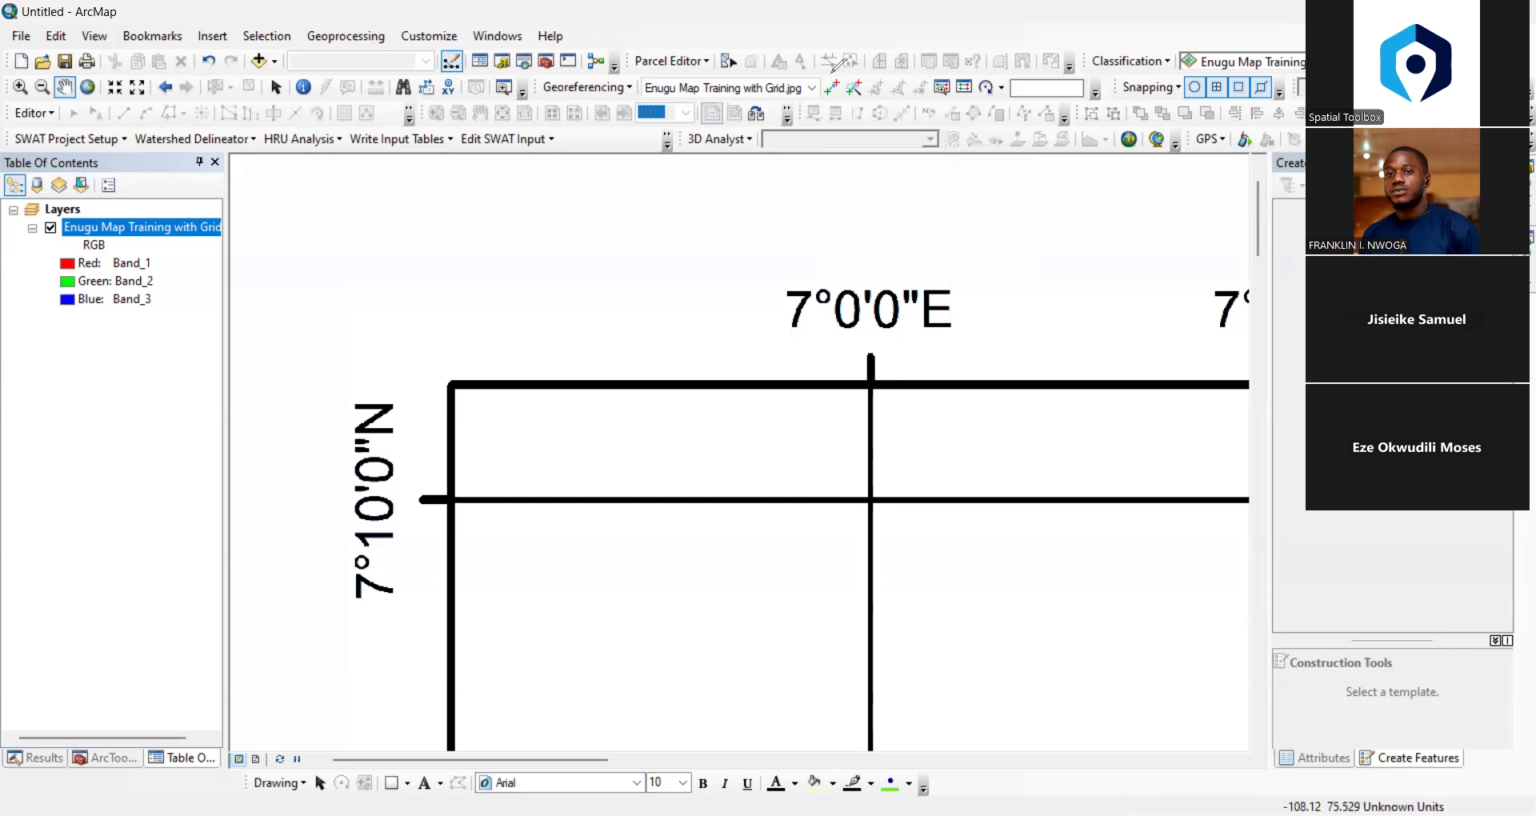
Start adding georeferencing control points to Enugu Map Training with Grid.jpg
mouse_move(832, 77)
mouse_down()
mouse_move(828, 97)
mouse_move(842, 80)
mouse_move(831, 71)
mouse_up()
key(ctrl+z)
click(832, 88)
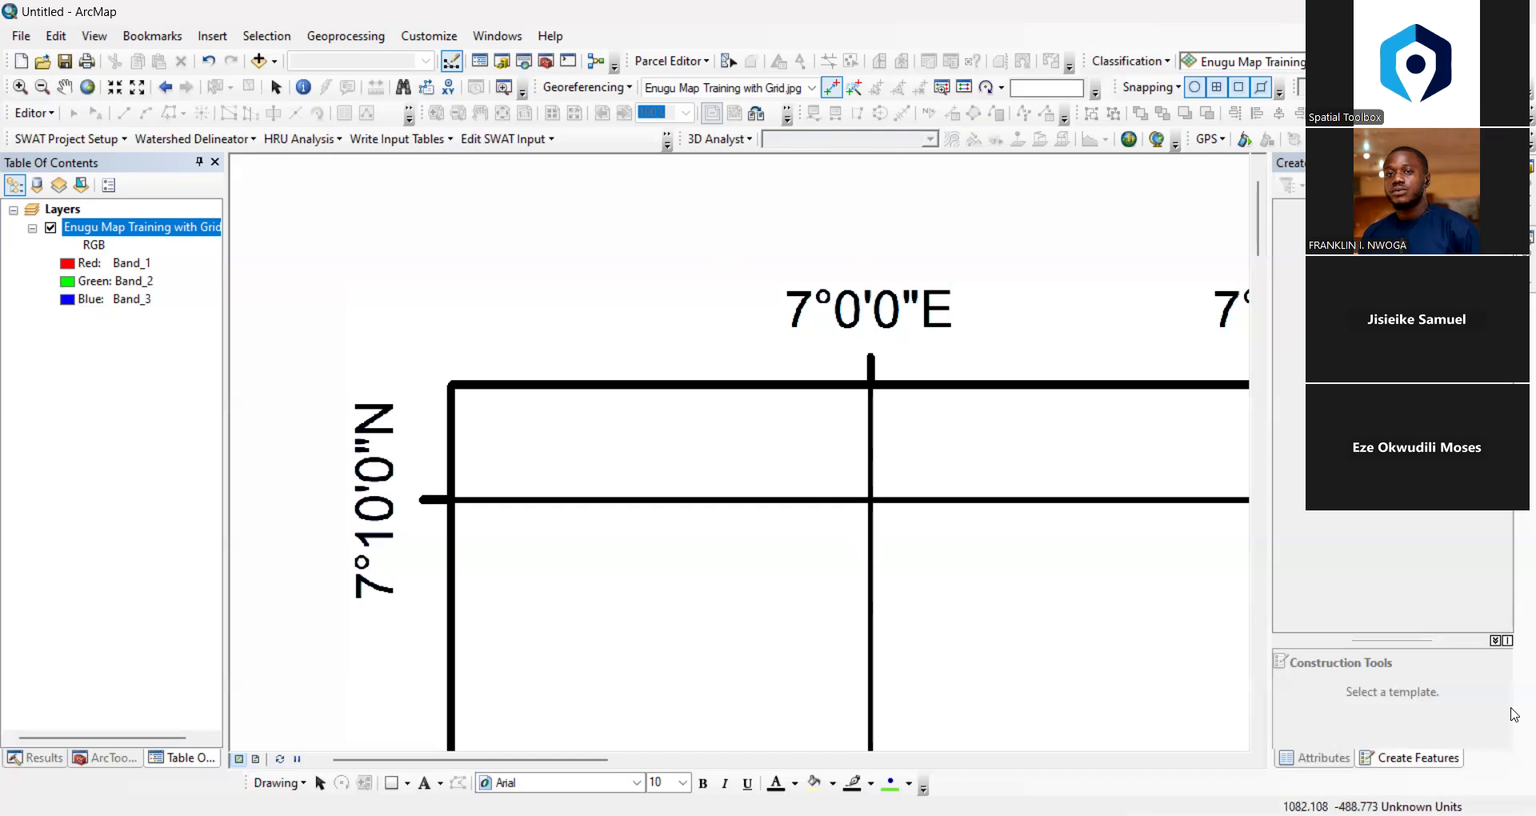
Open the coordinate system settings of the data frame and move the dialog clear of the map labels
click(98, 36)
click(197, 277)
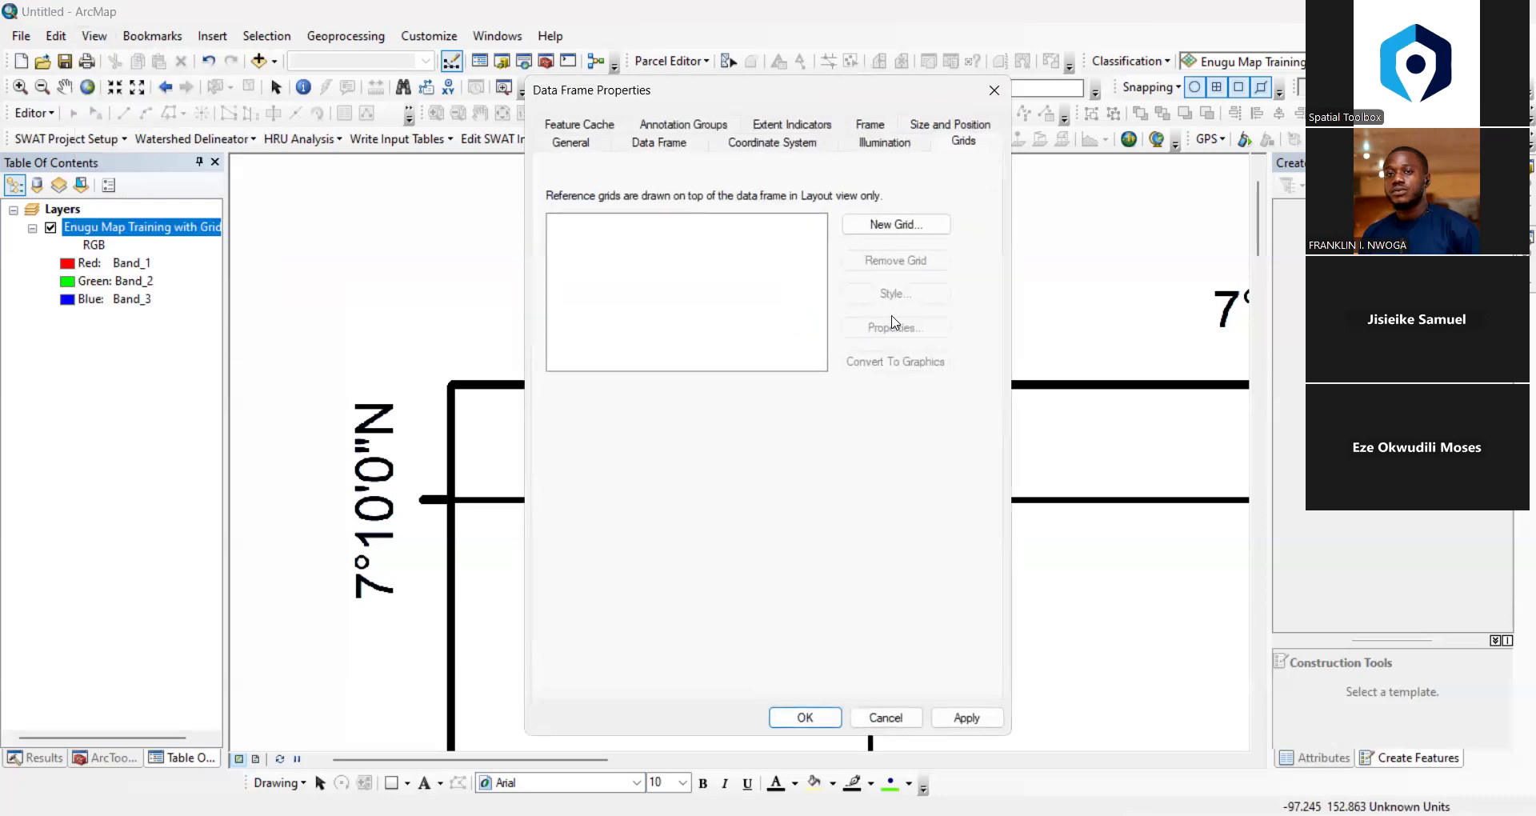
click(742, 148)
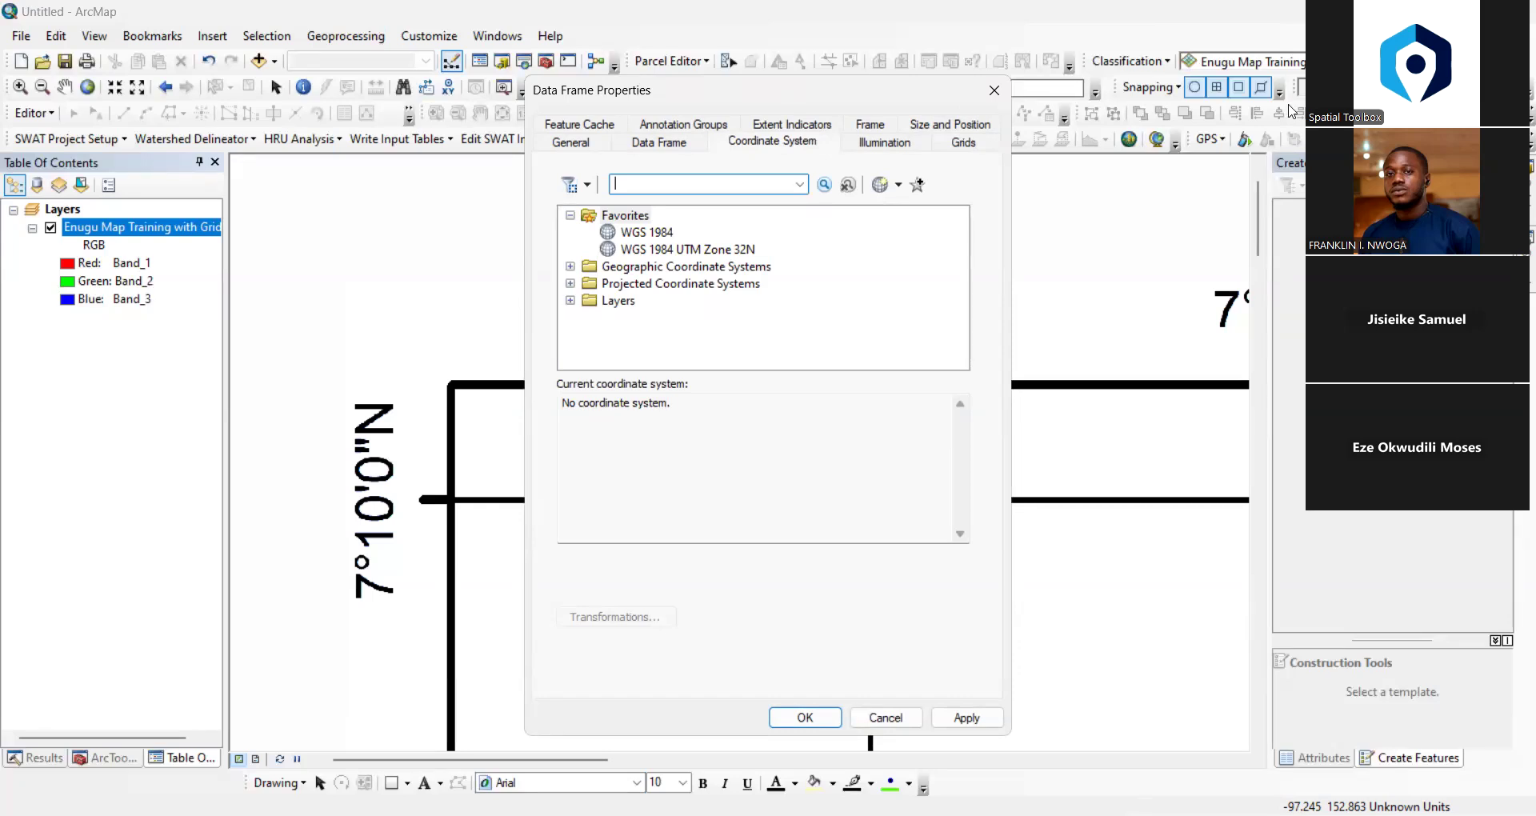
drag(1290, 110, 1192, 96)
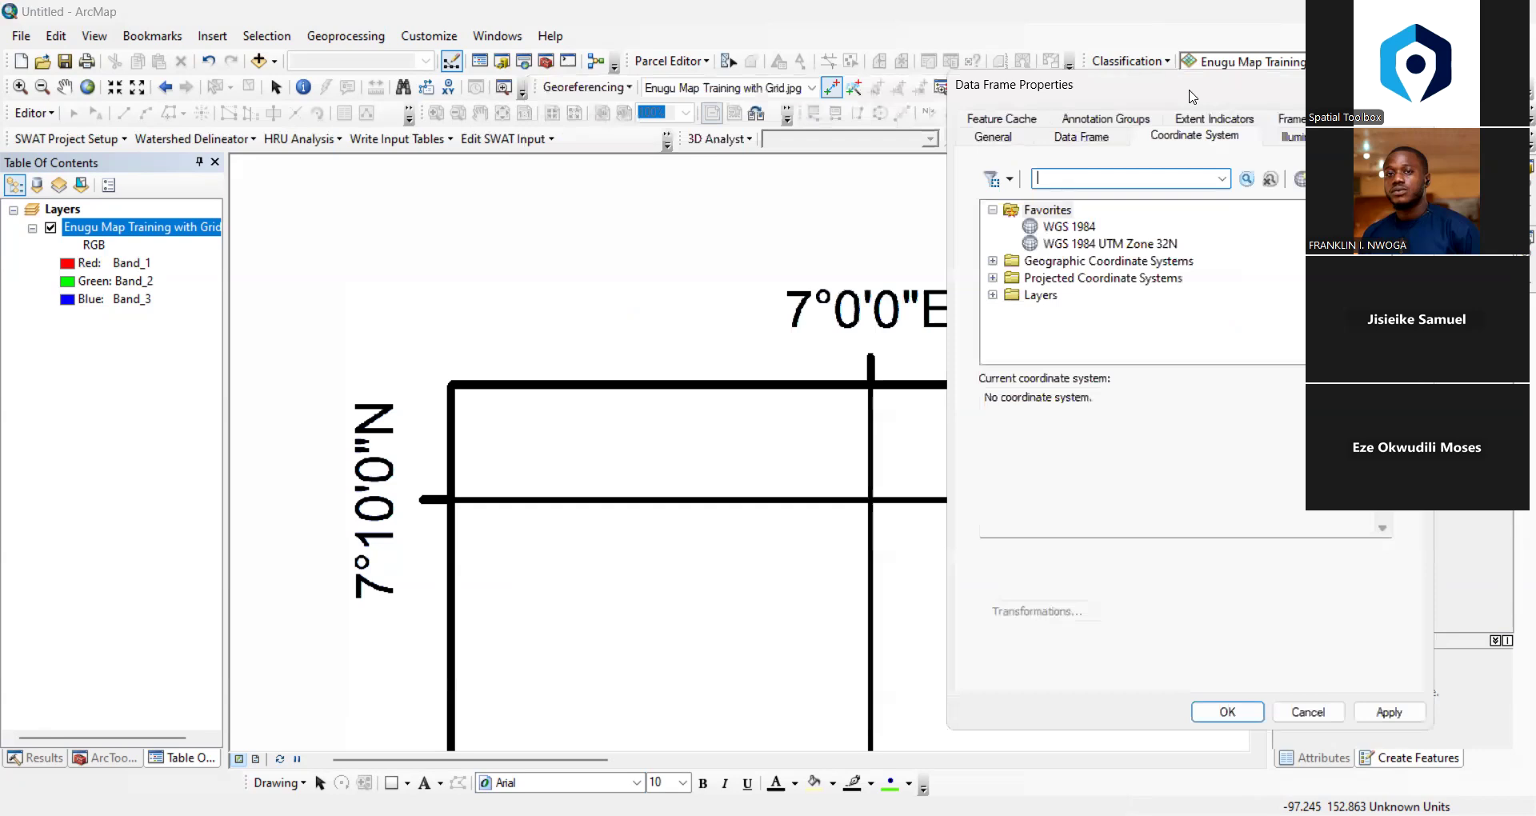
drag(1192, 96, 1037, 58)
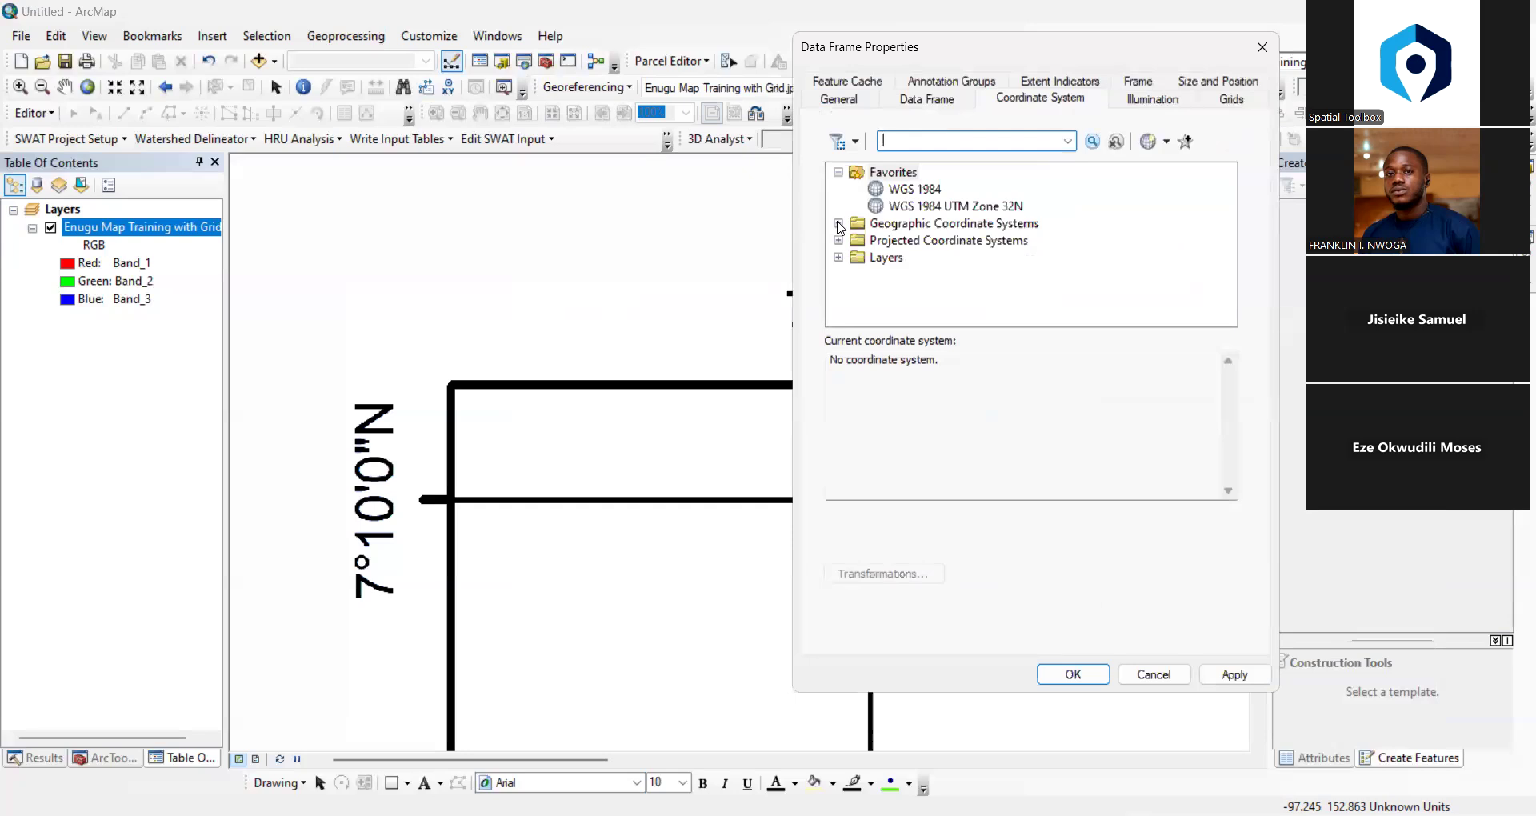
Assign the World geographic coordinate system WGS 1984 to the data frame
click(839, 224)
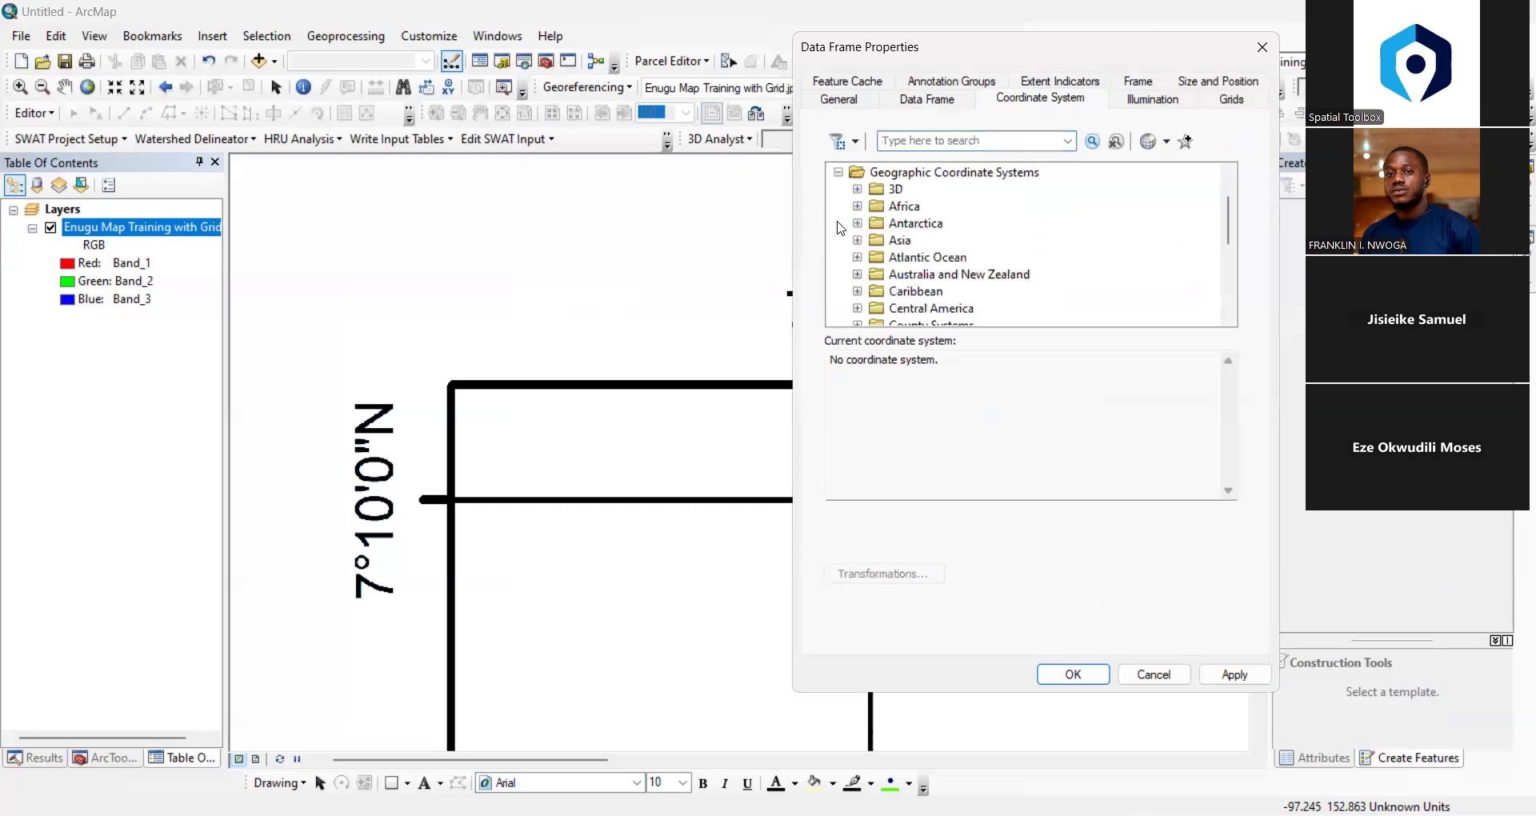
click(925, 178)
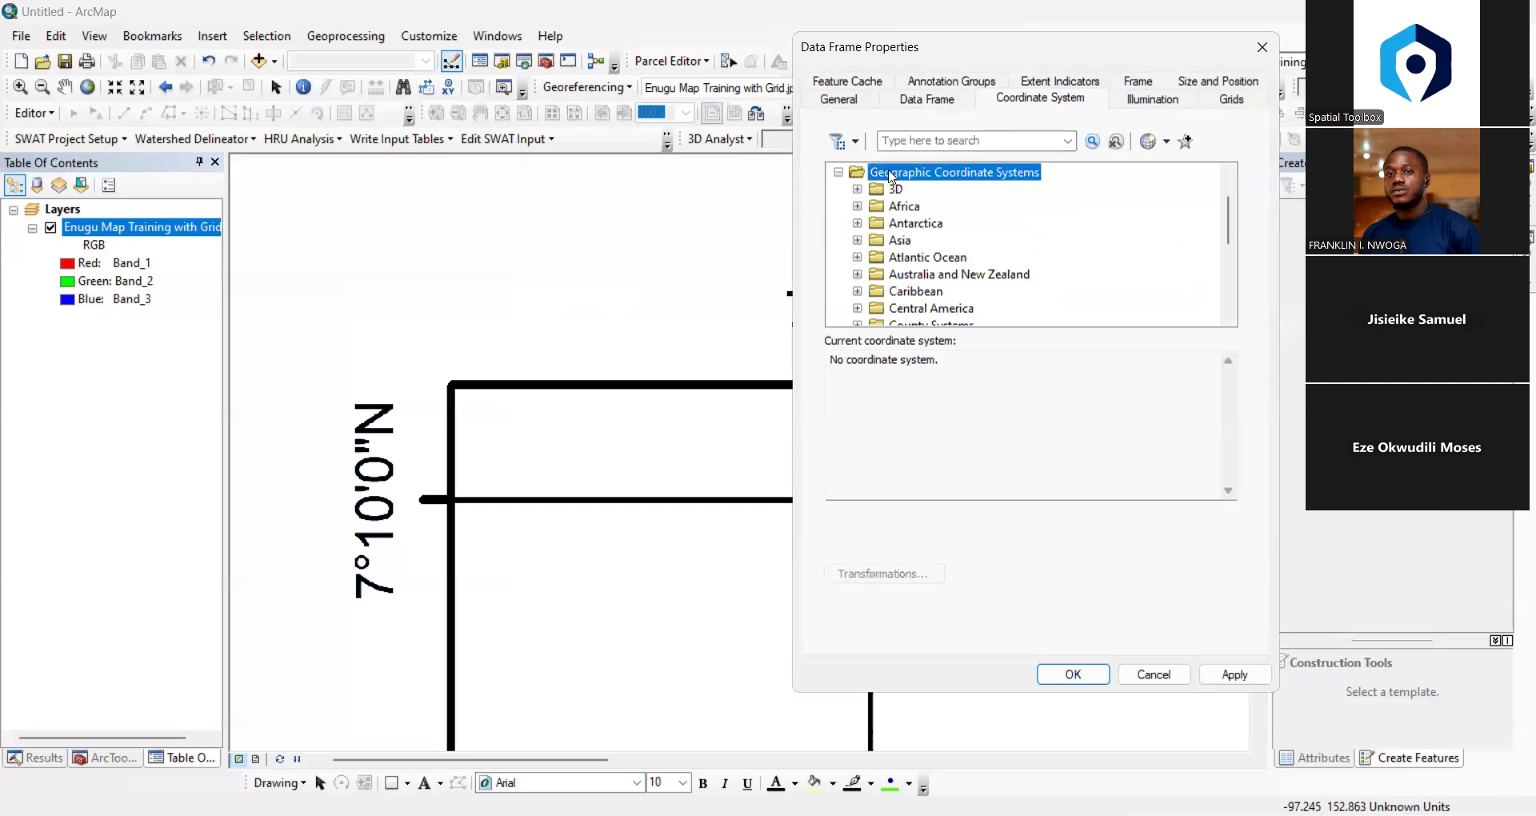
scroll(916, 260, down, 2)
scroll(916, 260, down, 2)
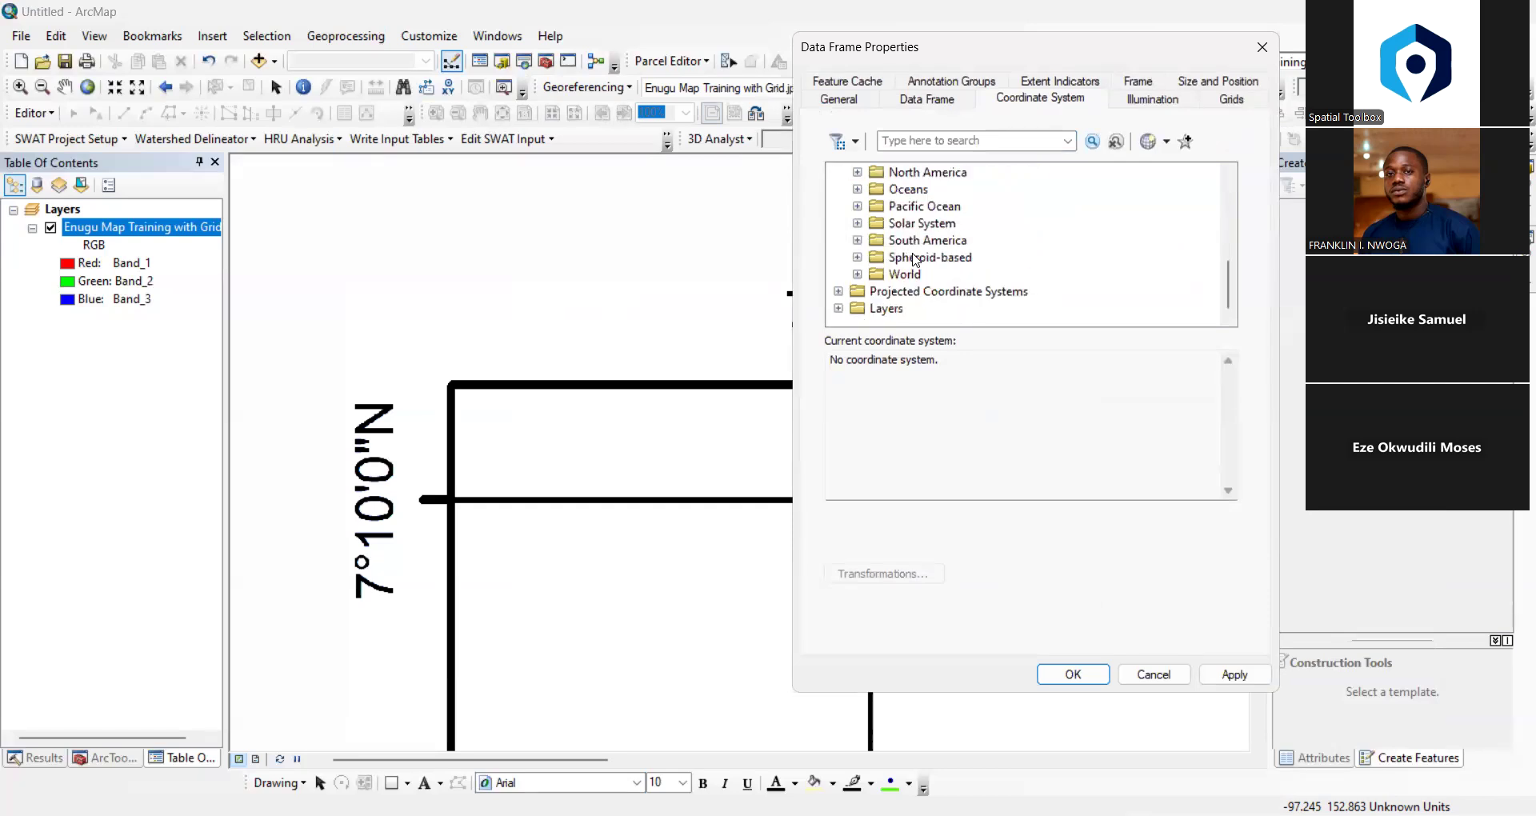
click(863, 276)
click(858, 274)
scroll(960, 254, down, 15)
scroll(964, 253, up, 2)
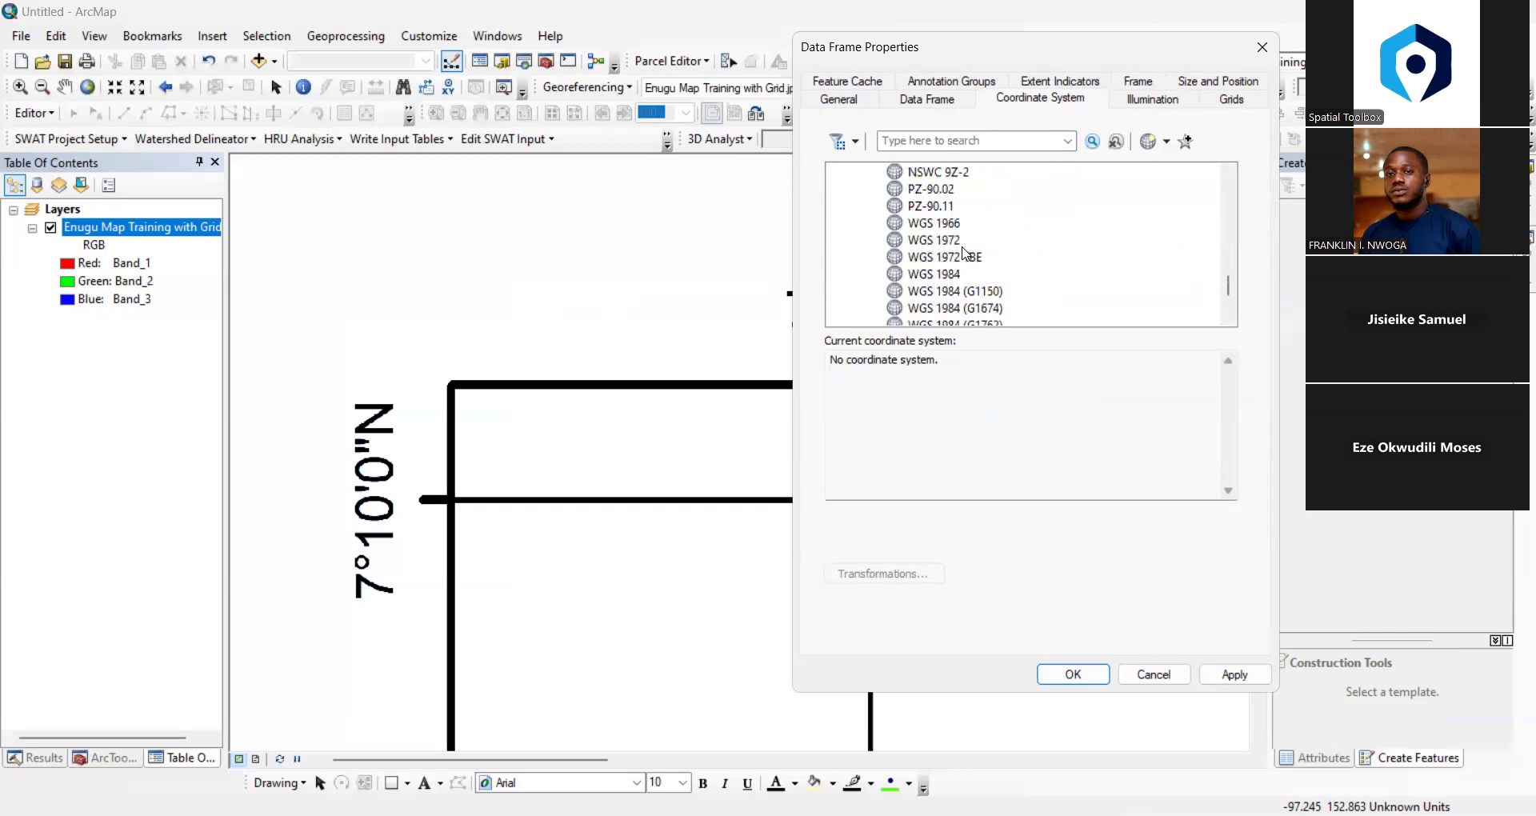
click(925, 280)
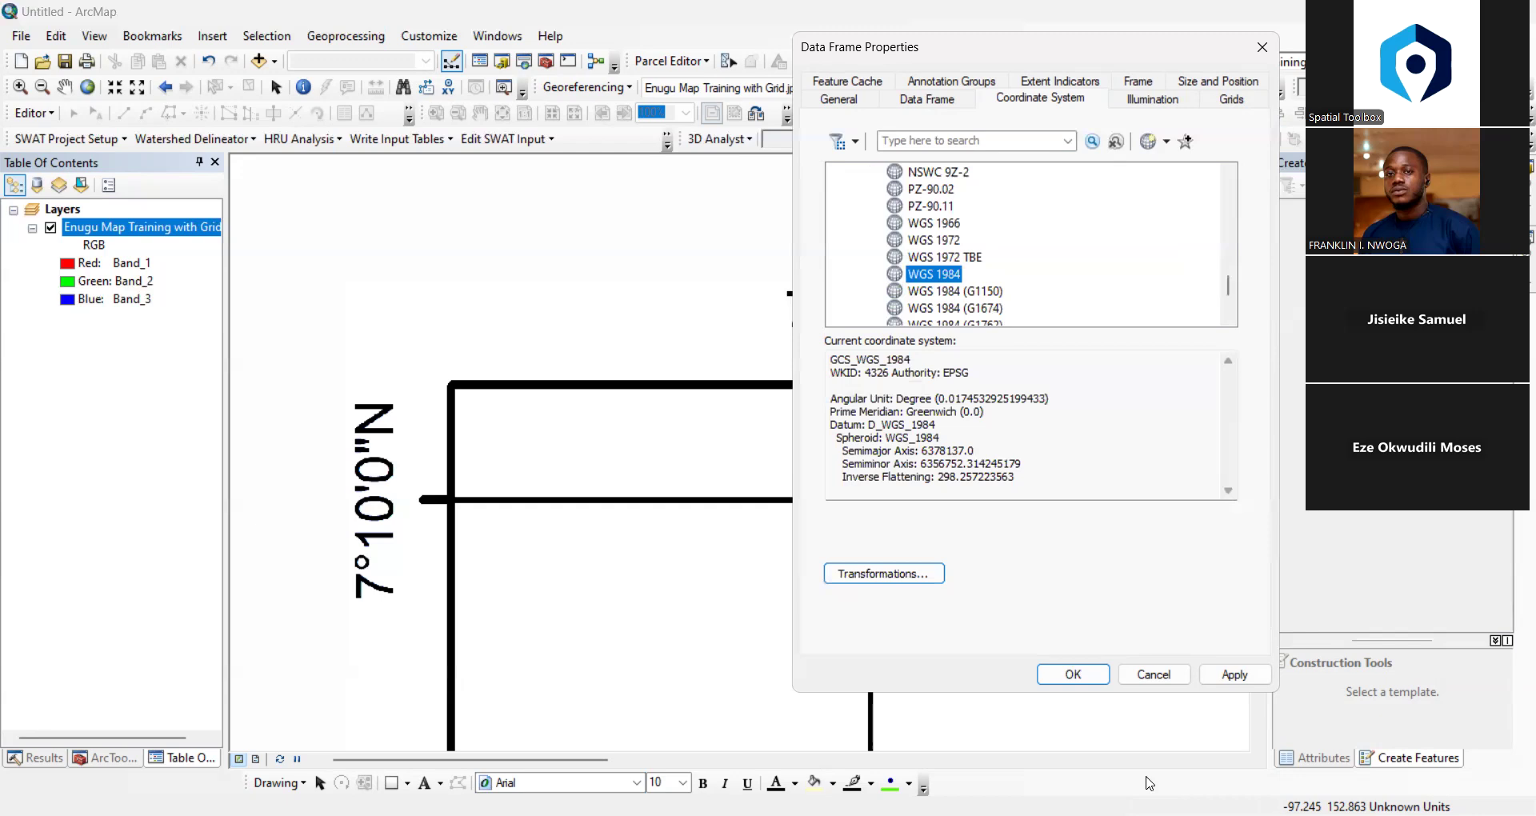
key(Return)
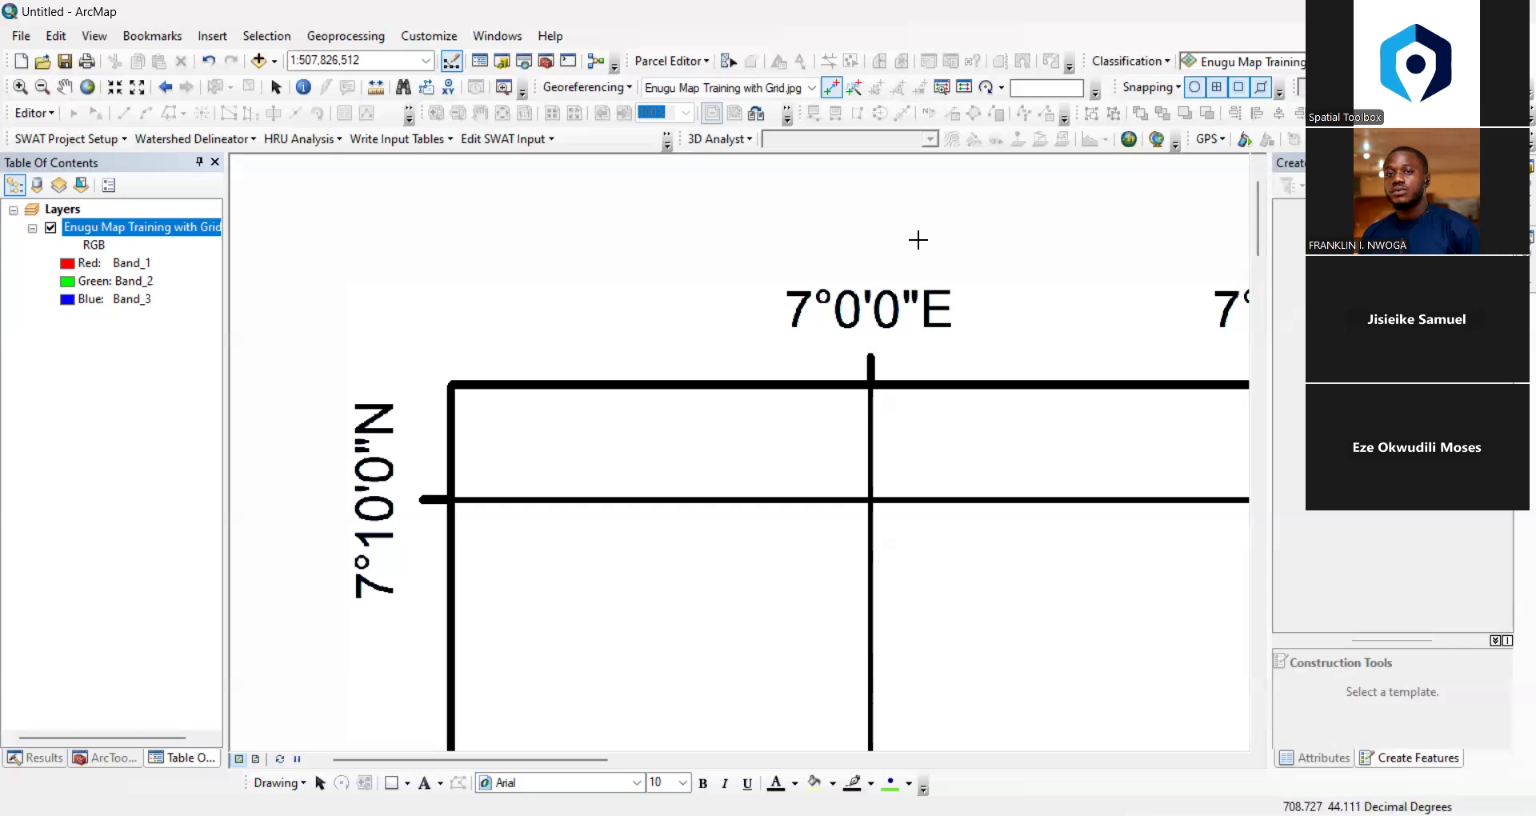
click(870, 501)
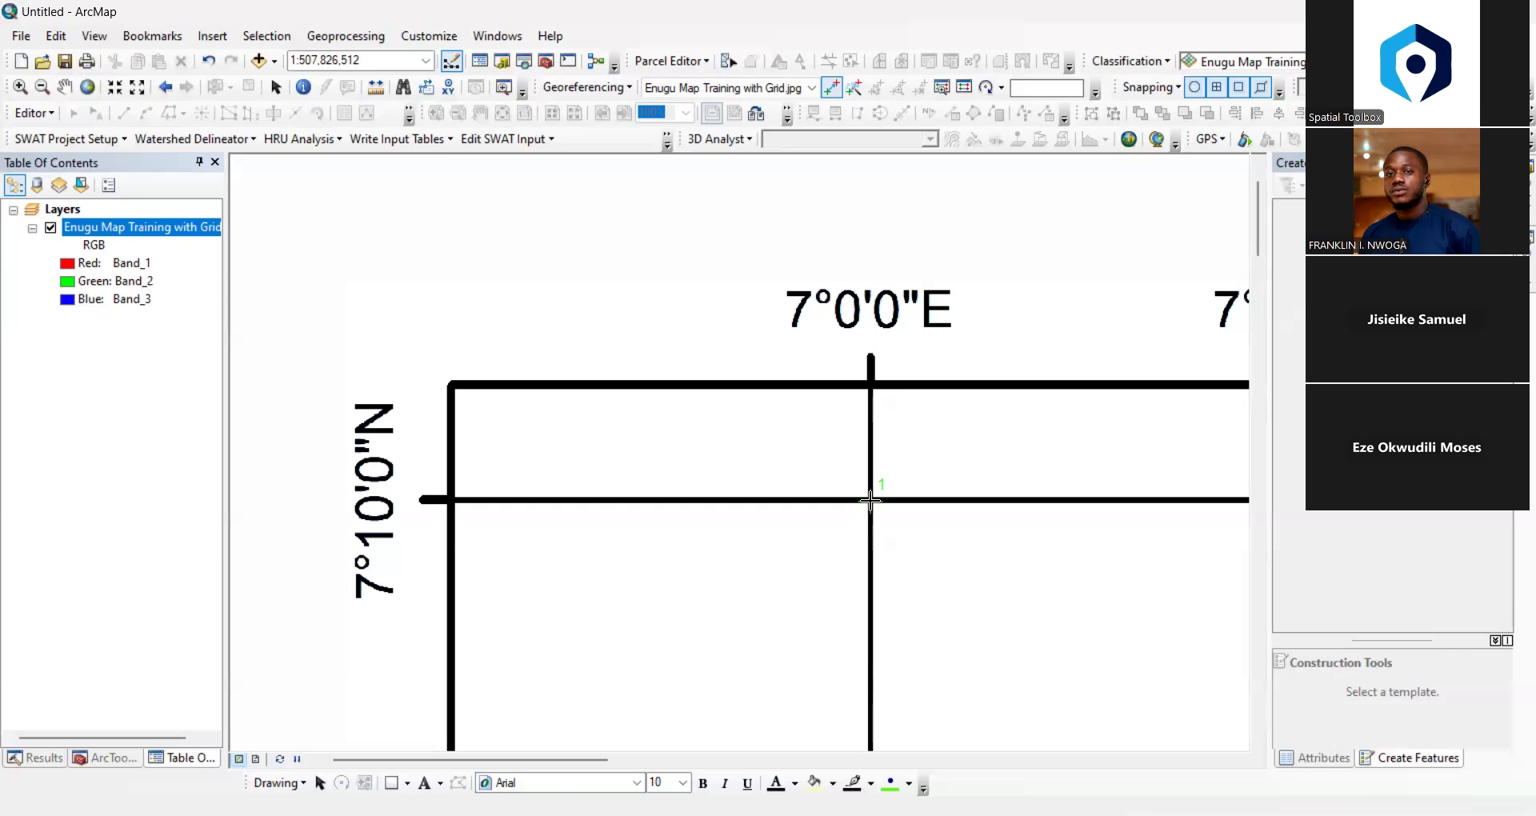
right_click(871, 500)
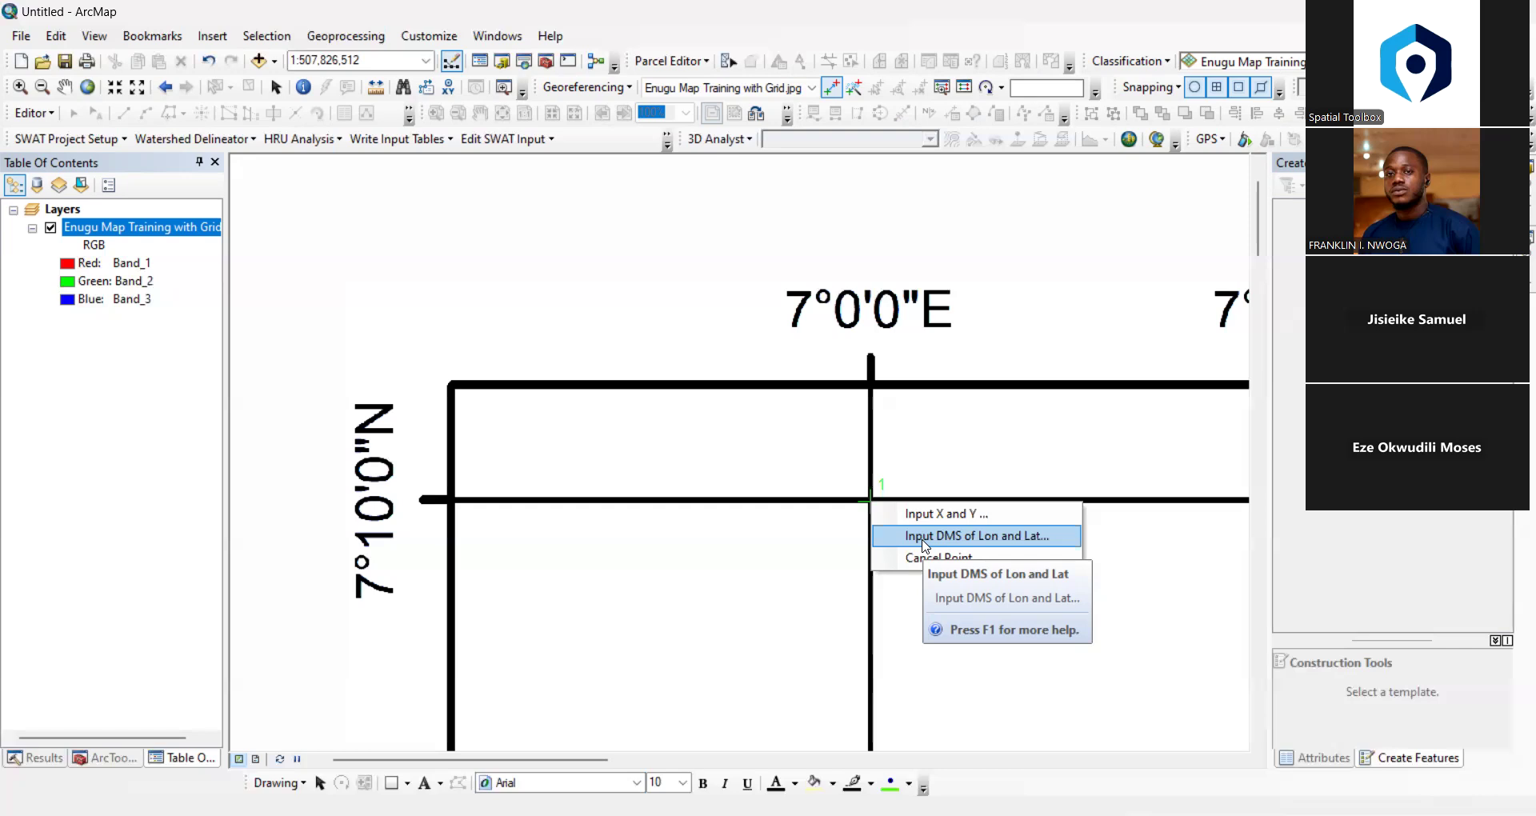
click(908, 556)
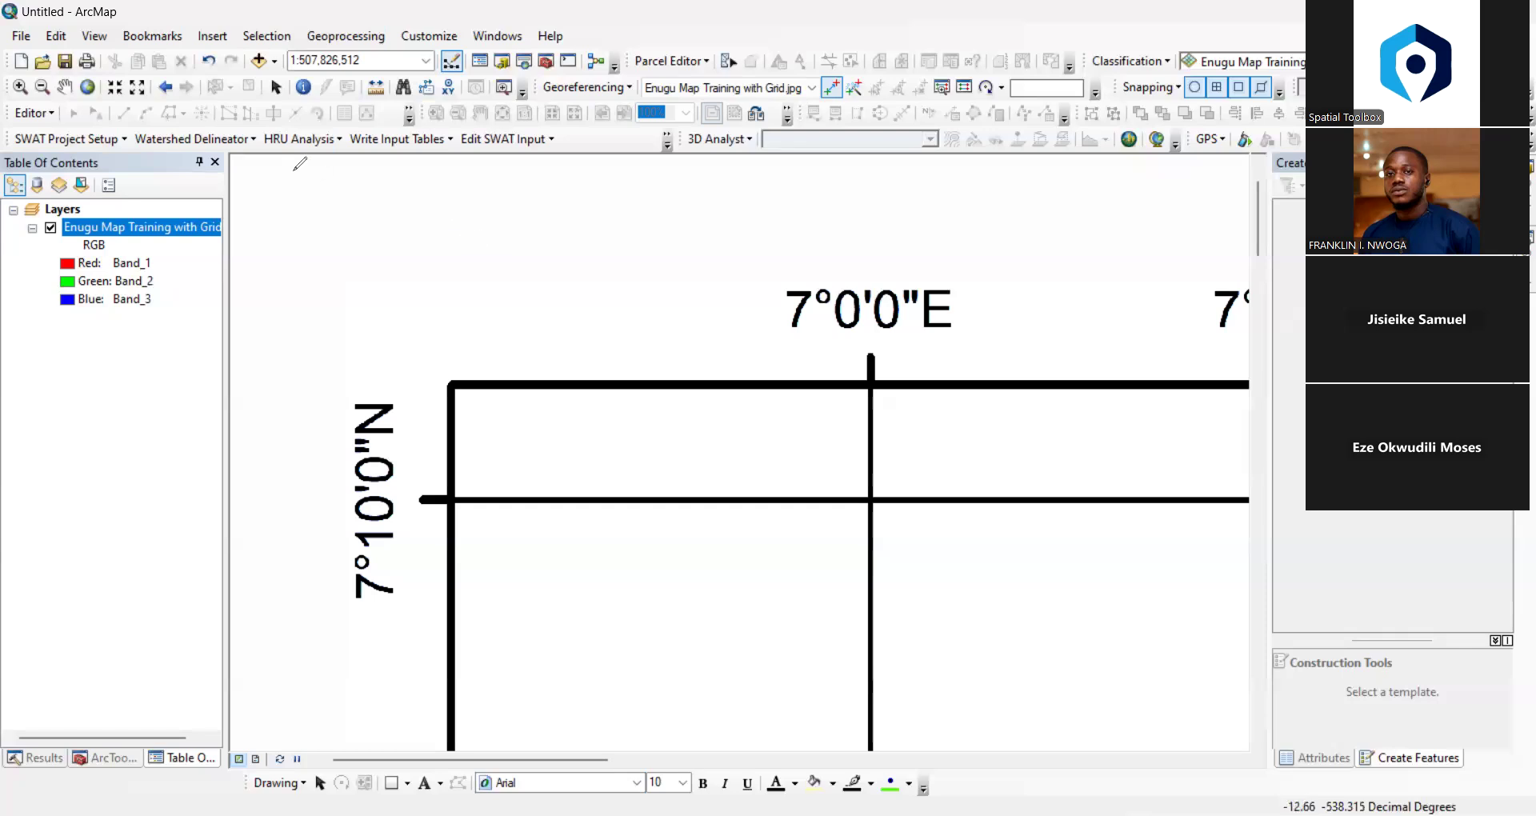
drag(293, 171, 314, 210)
mouse_move(388, 172)
mouse_down()
mouse_move(385, 201)
mouse_move(426, 185)
mouse_move(413, 168)
mouse_move(401, 177)
mouse_move(485, 197)
mouse_move(468, 178)
mouse_up()
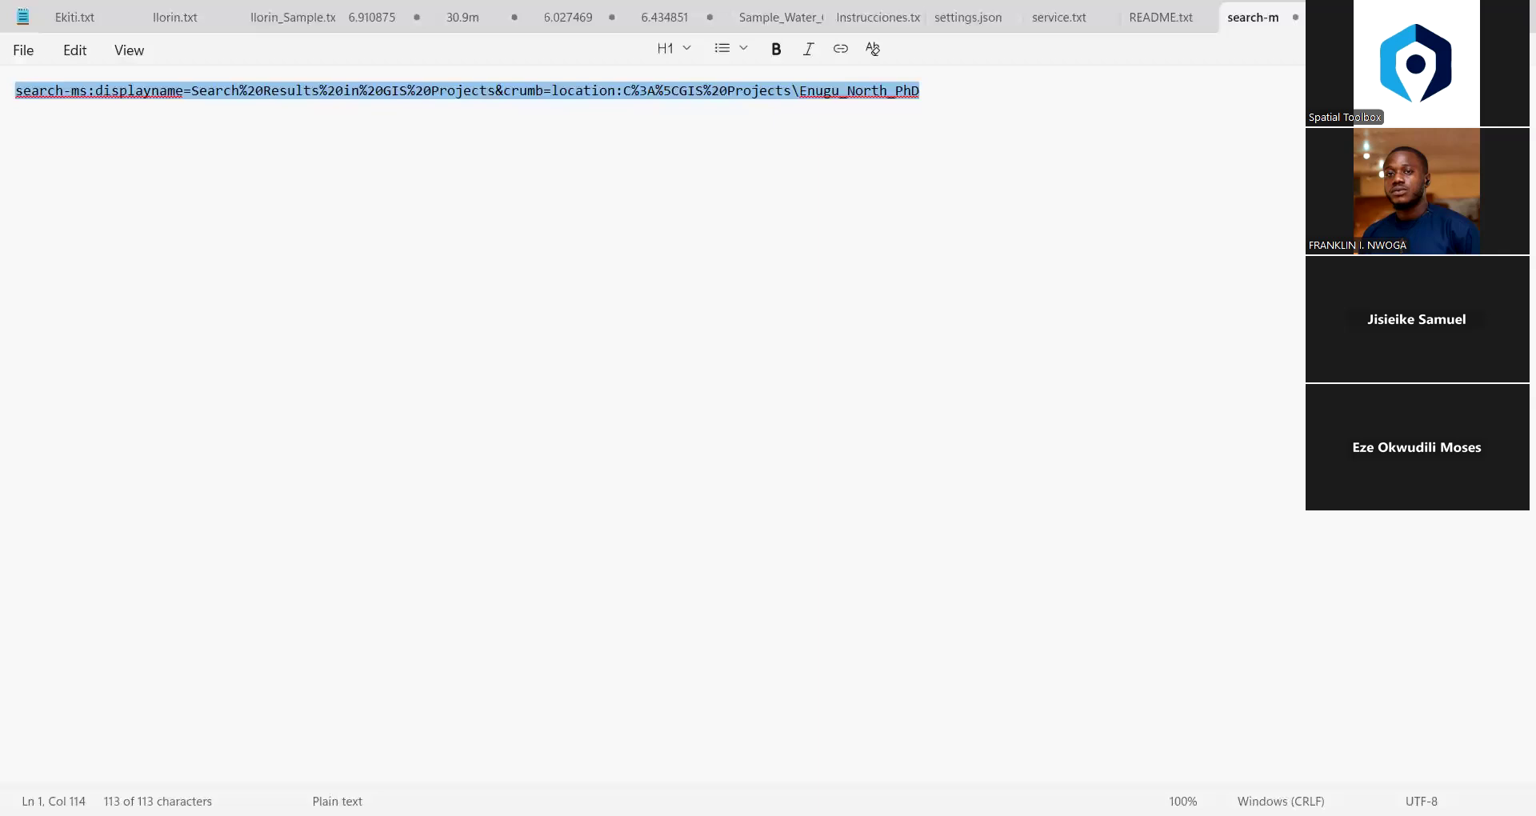
Switch to Notepad, clear the note, and write 7 10 0 followed by the seconds conversion 0/60 =0
key(BackSpace)
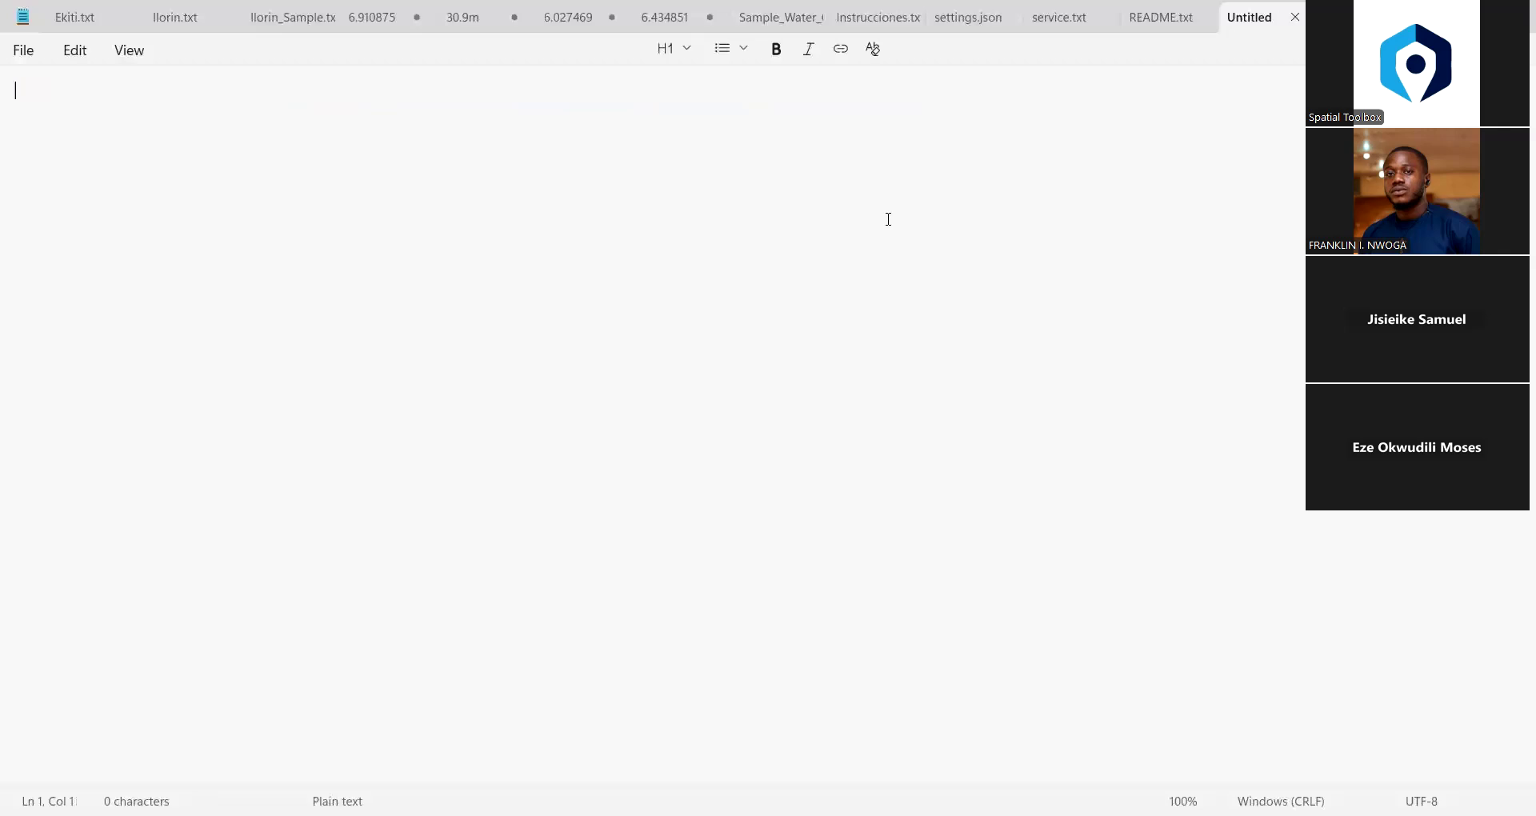
text(7 10 0)
key(Return)
text(0/60)
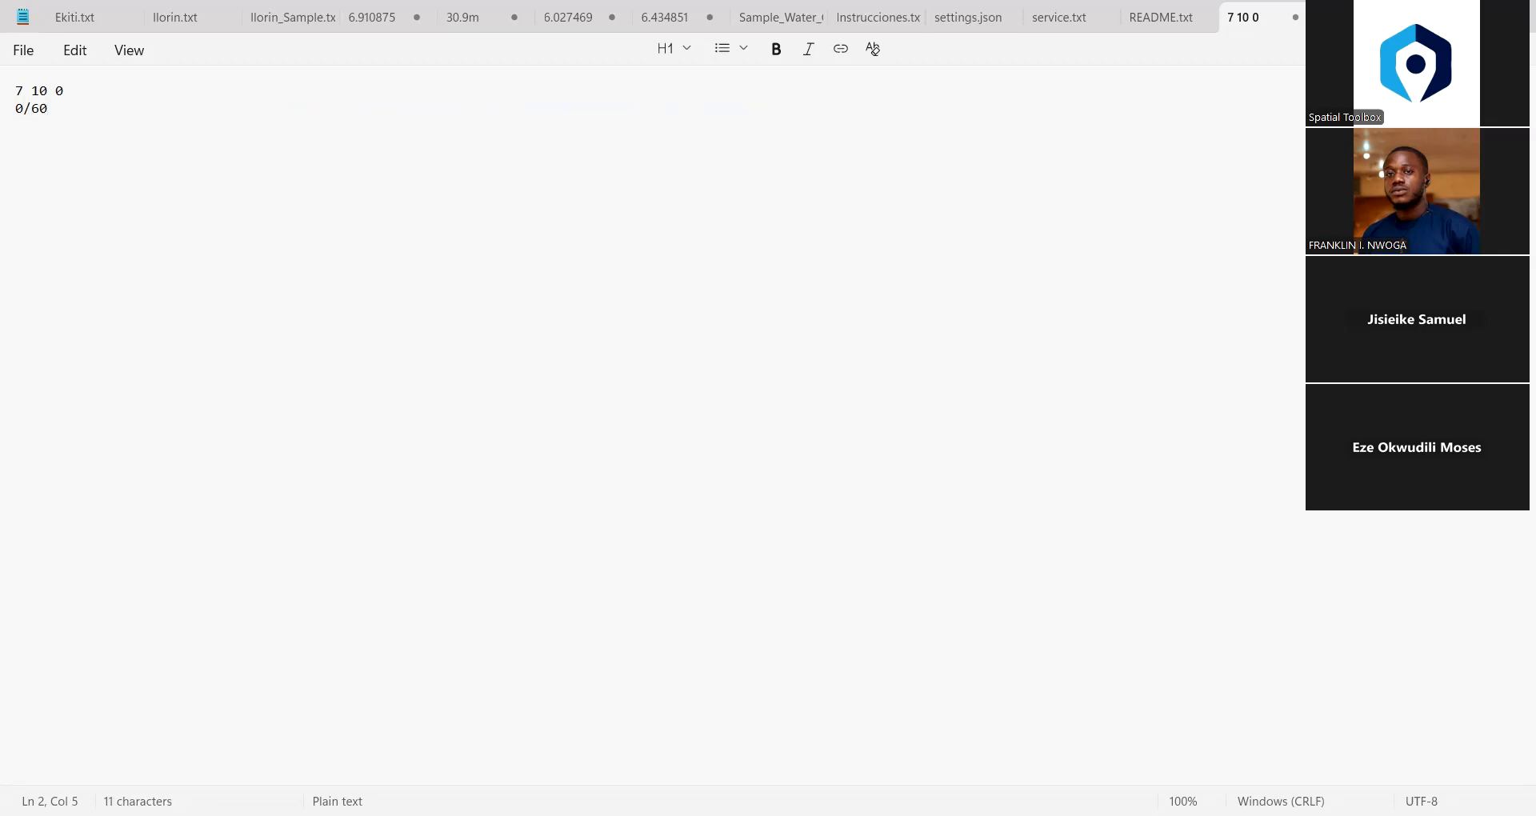
key(Return)
text(+)
key(BackSpace)
text(=0  )
Add the lines 7 10+0, + 7 10 and 10\60 to the note for the minutes conversion
text(7)
text( 10)
text(+)
text(0 )
text(+ 7)
text( 10)
key(Return)
text(10\60)
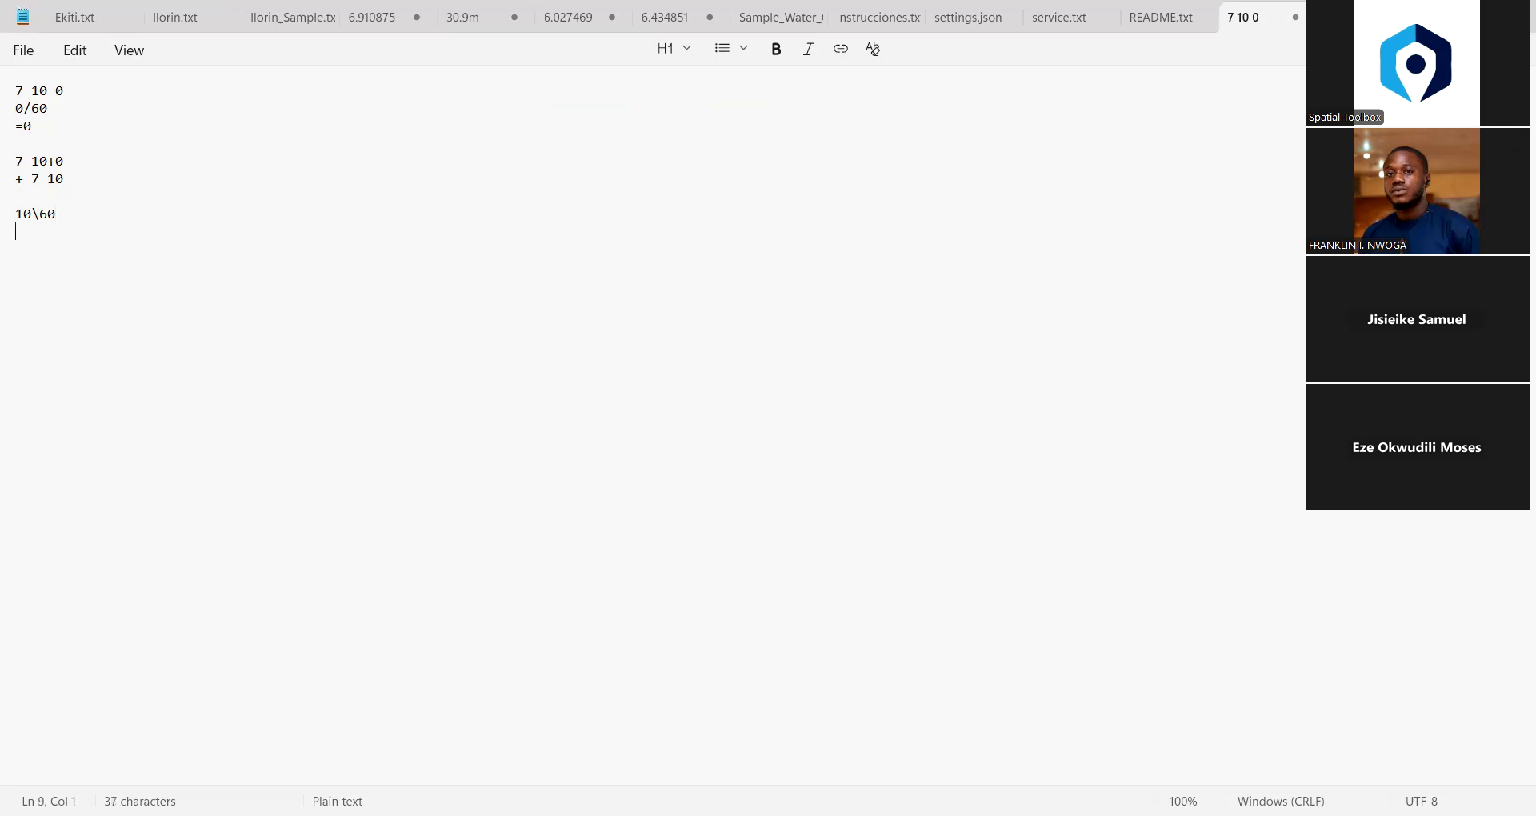
Complete the decimal degree conversion in the note with 0.1666, 7+0.1666 and =7.1666
text(0.1666)
key(Return)
key(Return)
text(7+0.1666)
key(Return)
key(BackSpace)
text(+0.1666 =7.1666)
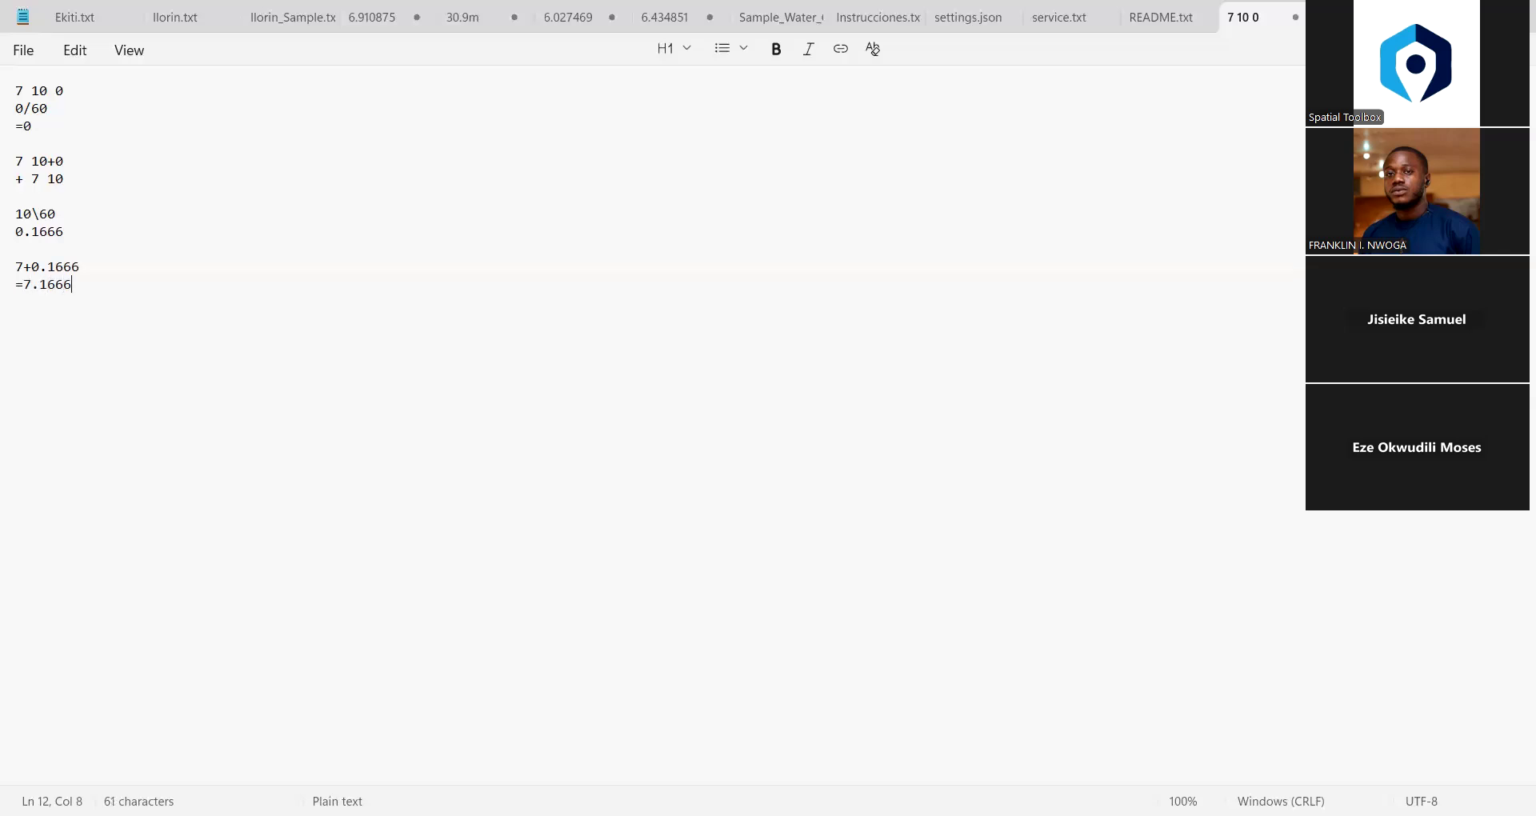
Label the result DD and the original coordinate DMS, and add the reverse calculation 0.1666*60
text( DD)
click(121, 84)
text(DMS)
click(107, 286)
key(Return)
text(0.1666*60)
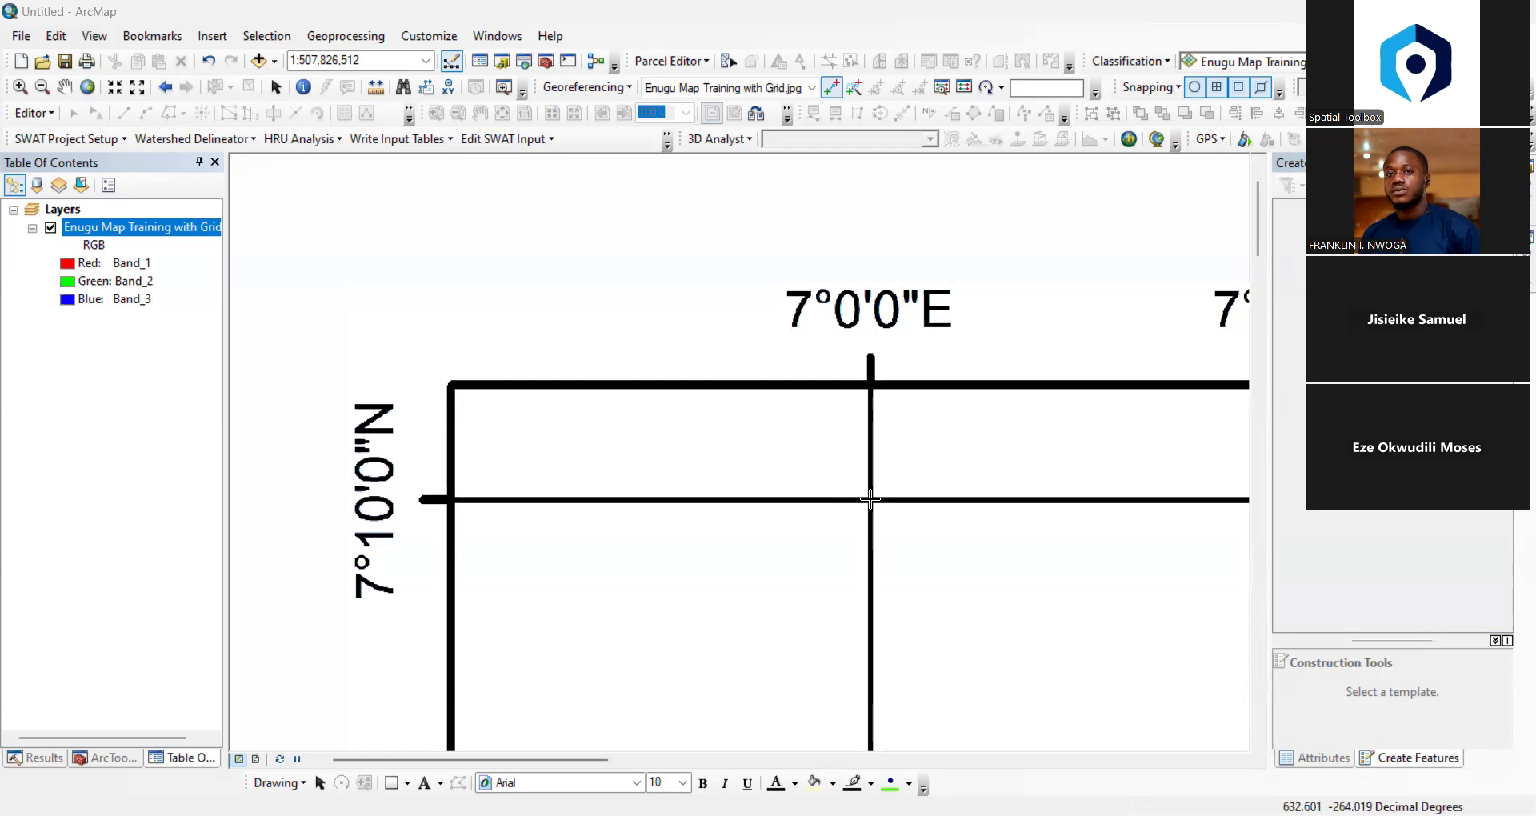
Return to ArcMap and give the control point at the north-west grid intersection a DMS longitude of 7° 0' 0" E
click(923, 545)
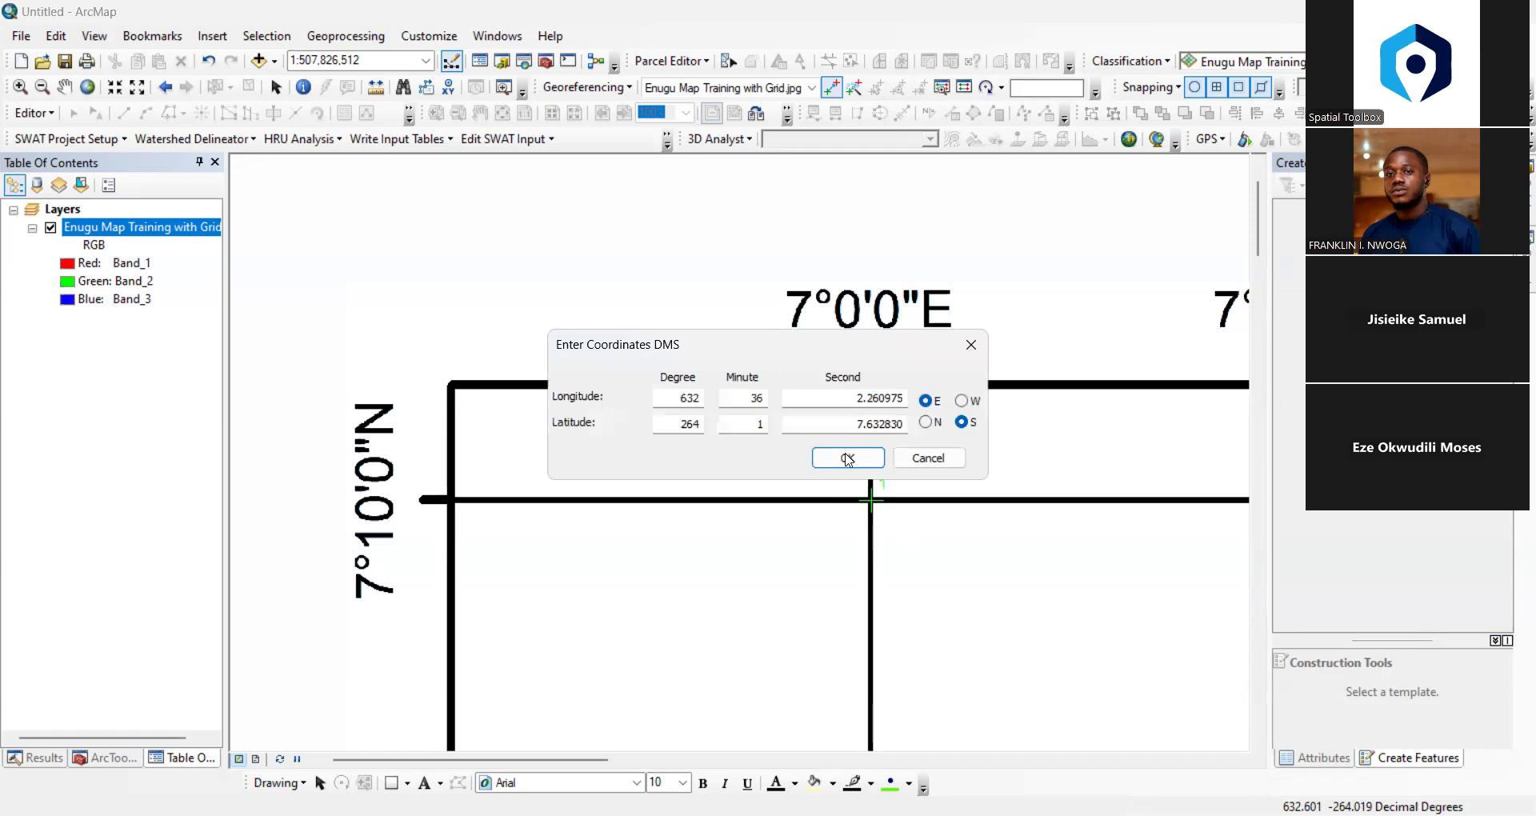
drag(781, 355, 848, 460)
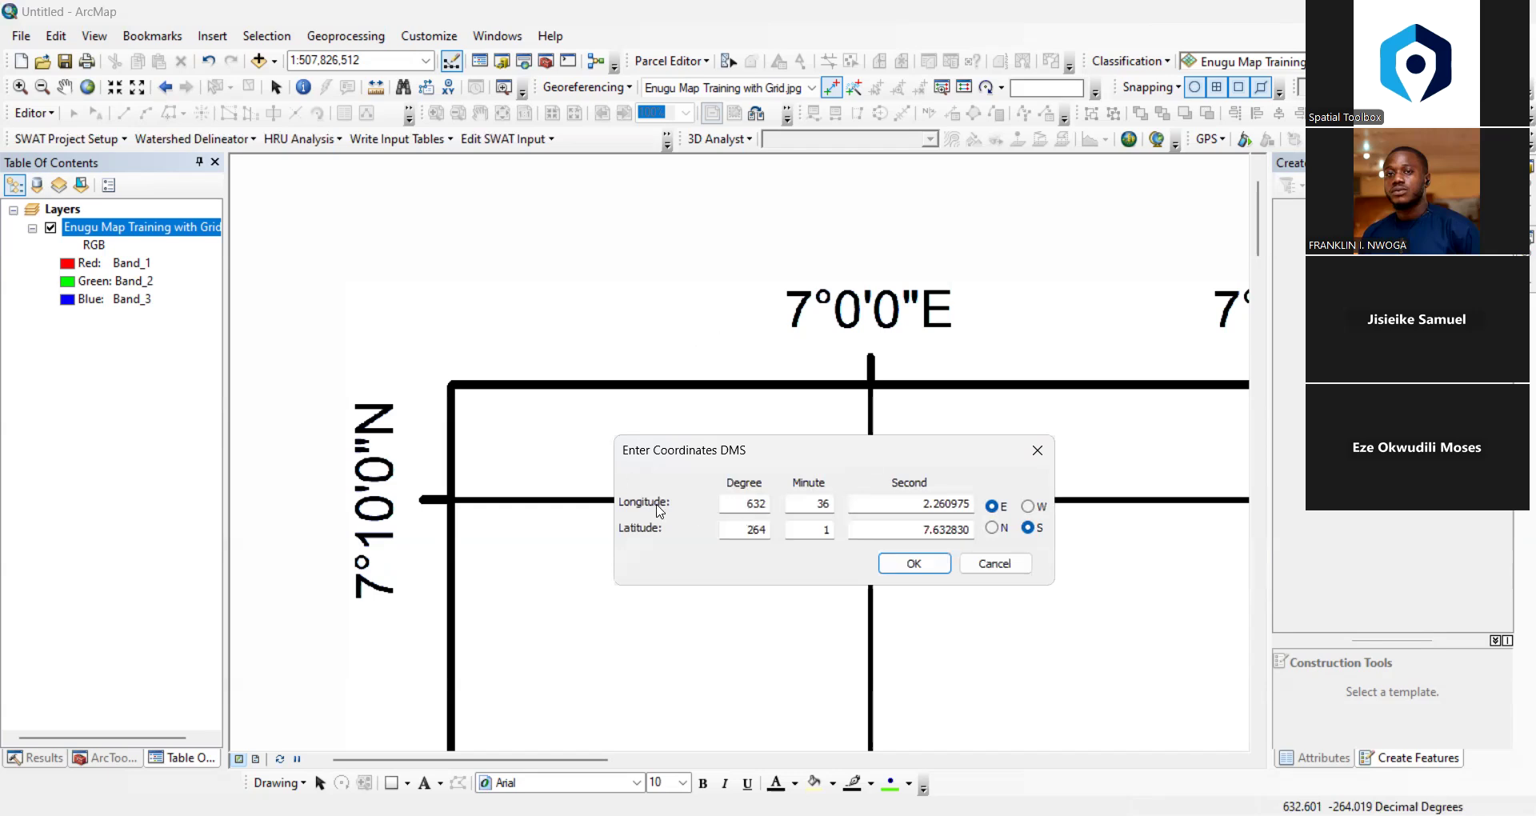
double_click(768, 505)
text(7)
double_click(832, 504)
text(0)
double_click(964, 504)
text(0)
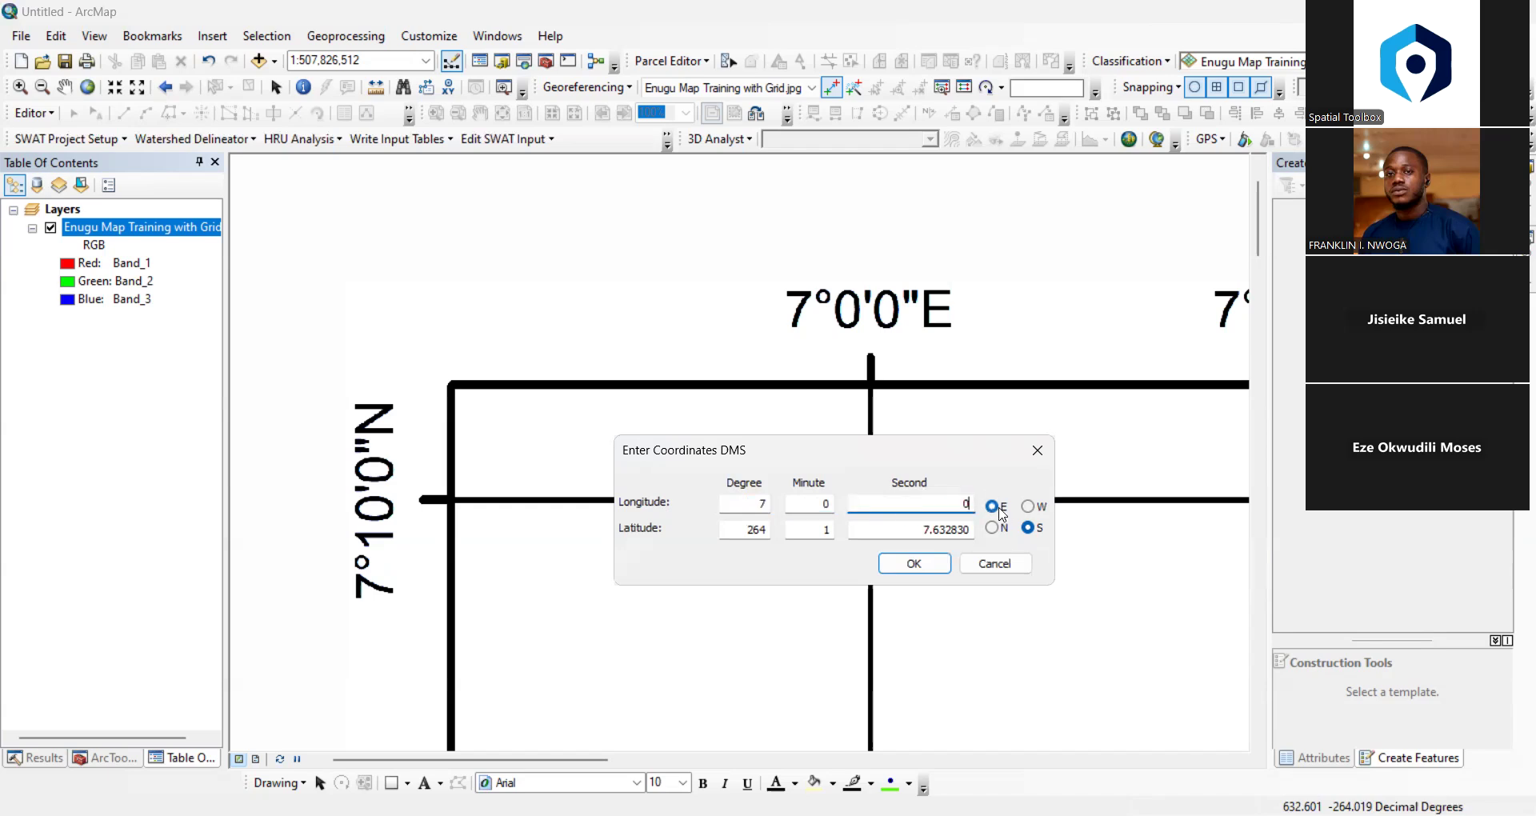
click(992, 508)
click(992, 508)
Set the control point's latitude to 7° 10' 0" N and accept the coordinates
double_click(772, 531)
text(7)
drag(818, 530, 871, 533)
text(10)
key(Tab)
text(0)
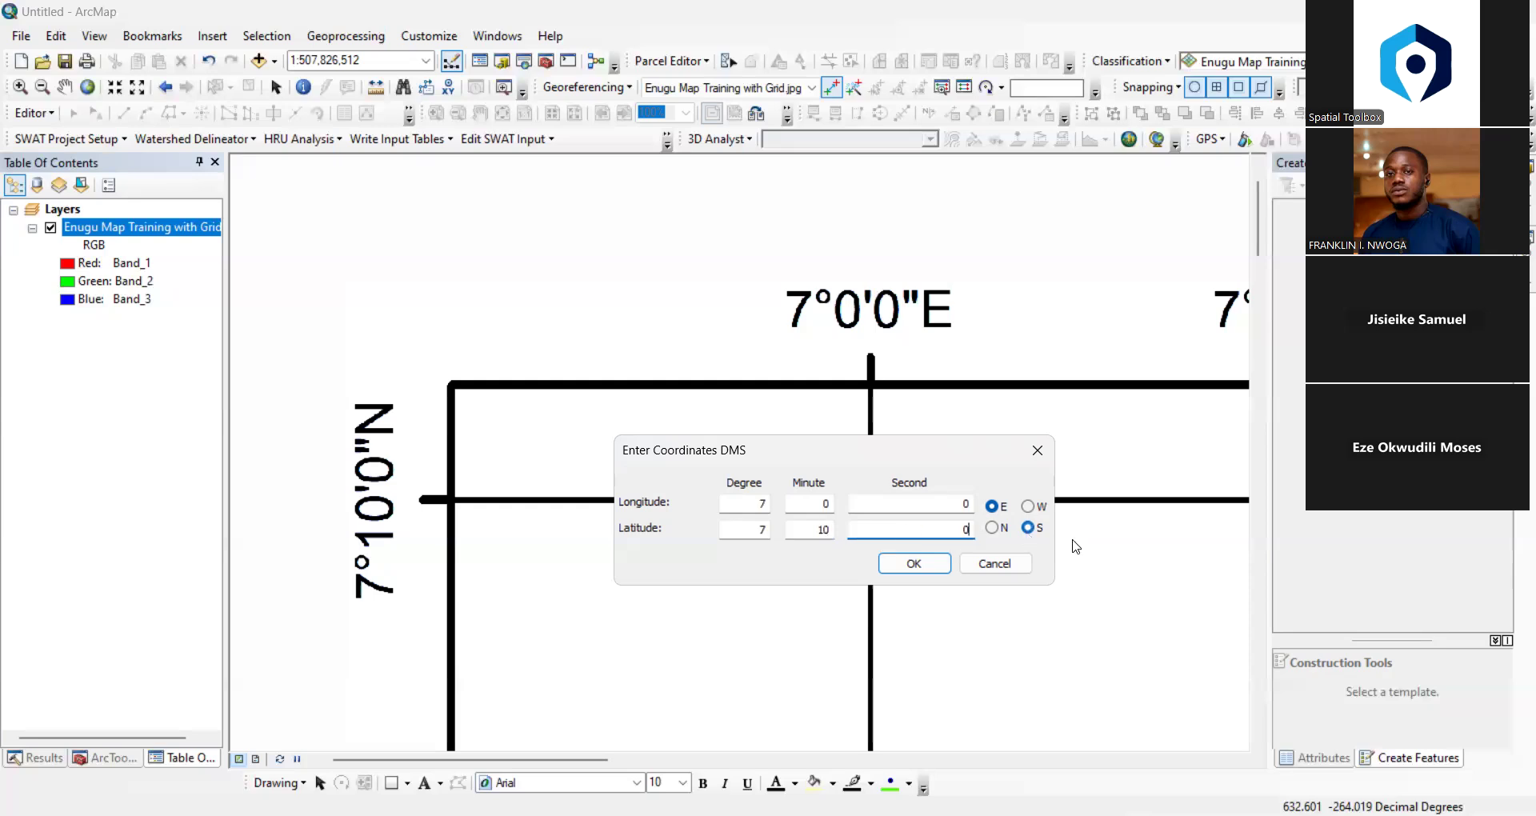
click(993, 528)
click(928, 565)
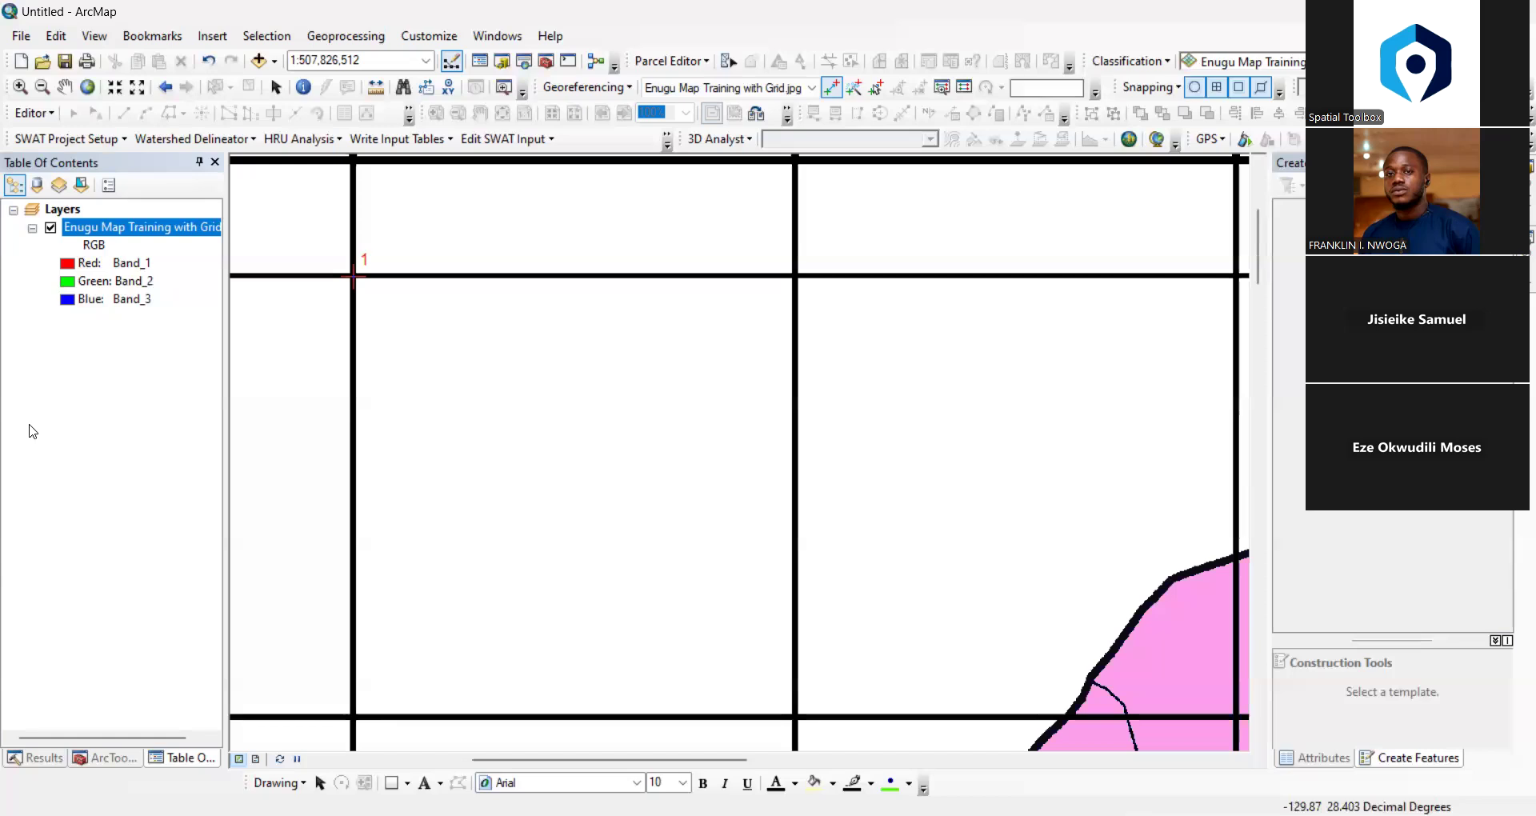
Sketch a compass cross labelled N, S, E and W in the grid cell beside control point 1
drag(441, 436, 773, 452)
drag(568, 328, 559, 538)
mouse_move(554, 318)
mouse_down()
mouse_move(557, 293)
mouse_move(576, 291)
mouse_up()
drag(566, 559, 548, 576)
mouse_move(784, 434)
mouse_down()
mouse_move(786, 462)
mouse_move(789, 443)
mouse_up()
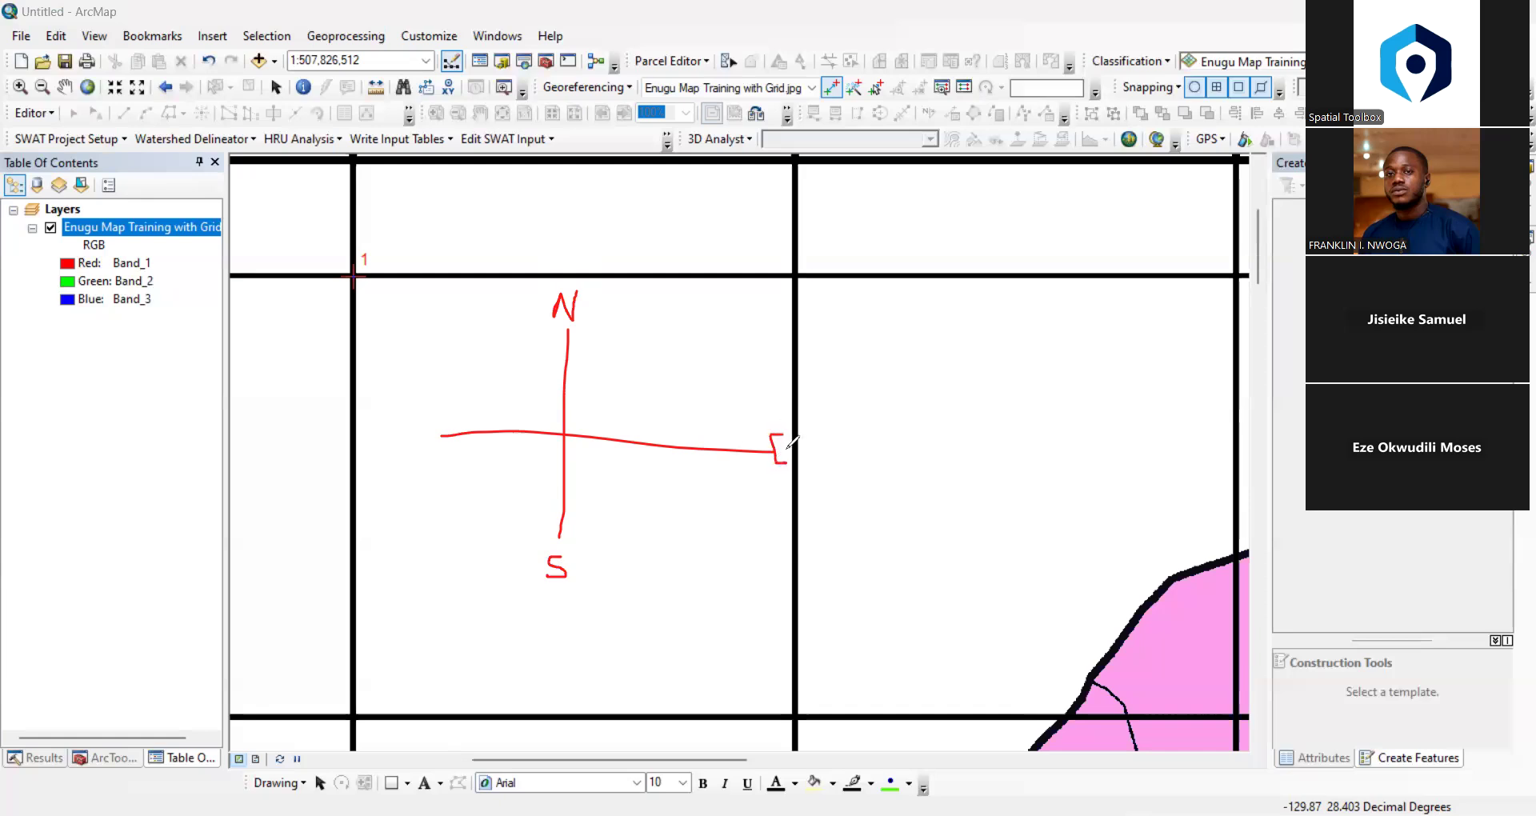
mouse_move(408, 420)
mouse_down()
mouse_move(409, 445)
mouse_move(426, 445)
mouse_up()
Sketch three vertical longitude lines east of the compass's north–south axis and undo them
drag(590, 324, 600, 537)
drag(619, 331, 640, 525)
drag(655, 343, 675, 546)
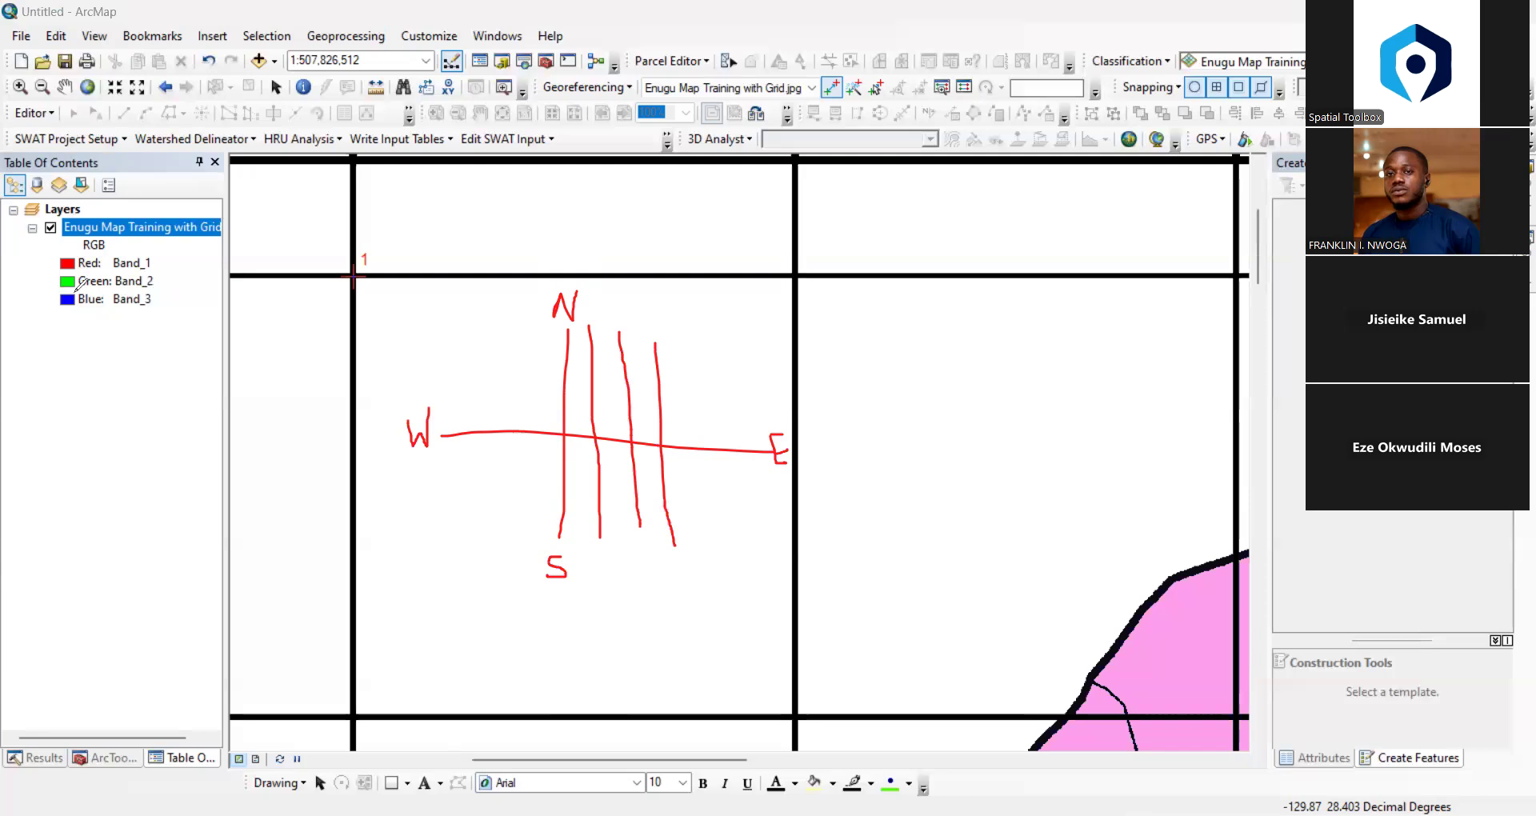
key(ctrl+z)
key(ctrl+z)
key(ctrl+z)
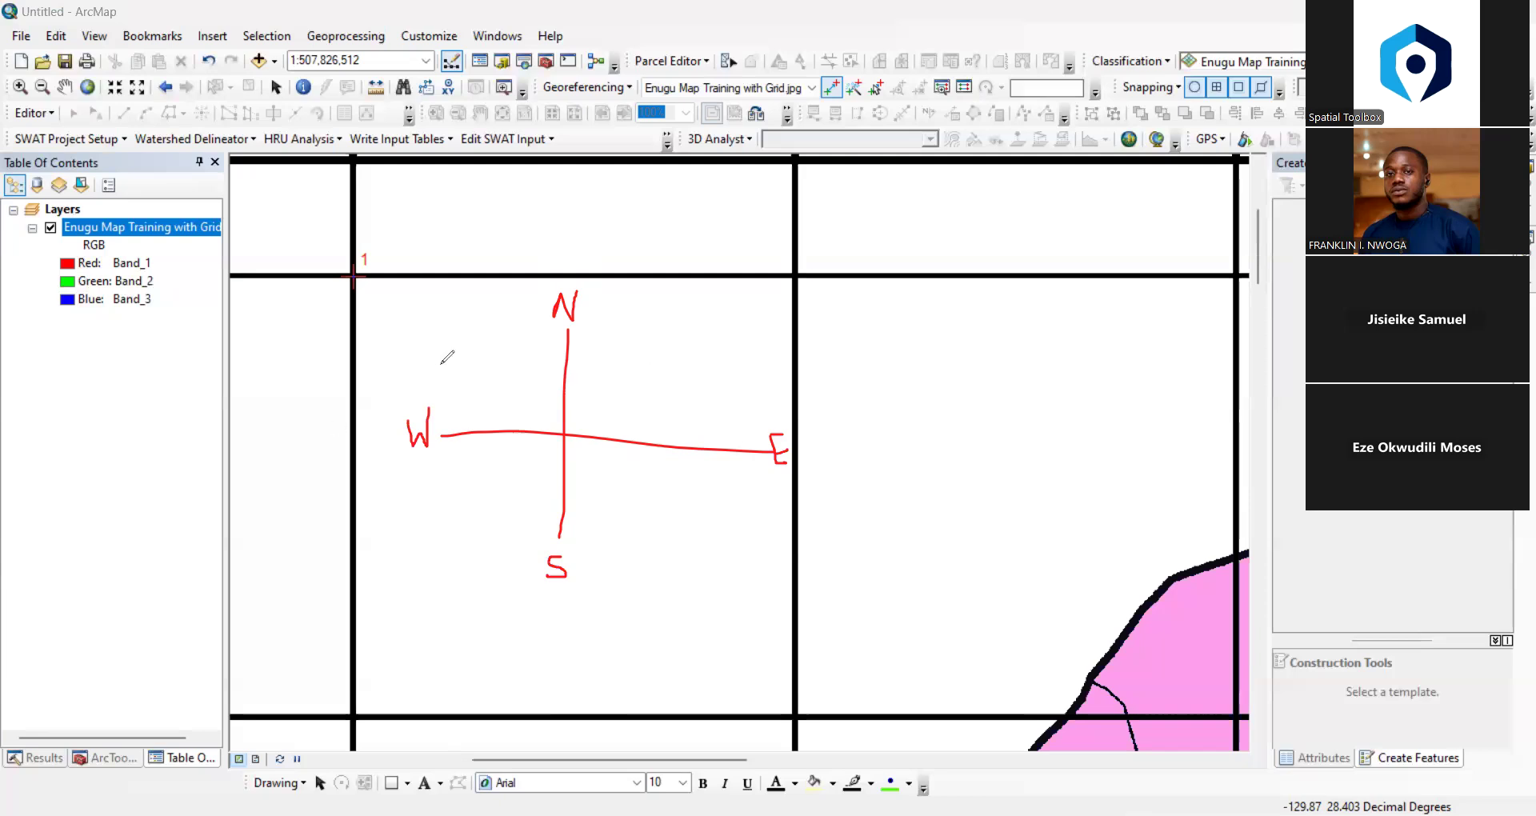
Sketch six horizontal latitude lines across the compass, three above and three below the west–east axis
drag(436, 365, 683, 348)
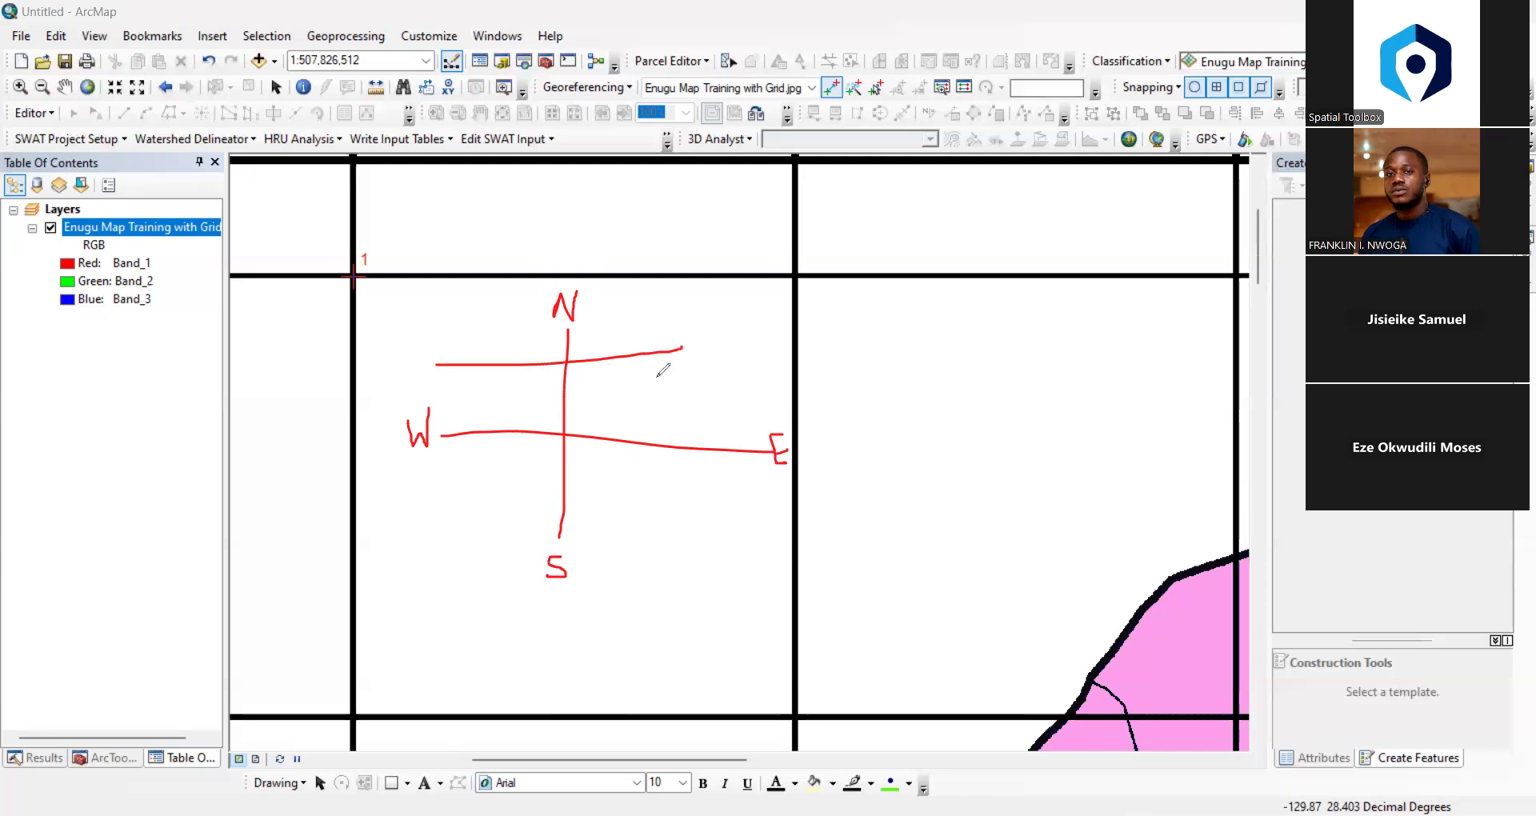
drag(446, 385, 691, 374)
drag(459, 419, 726, 411)
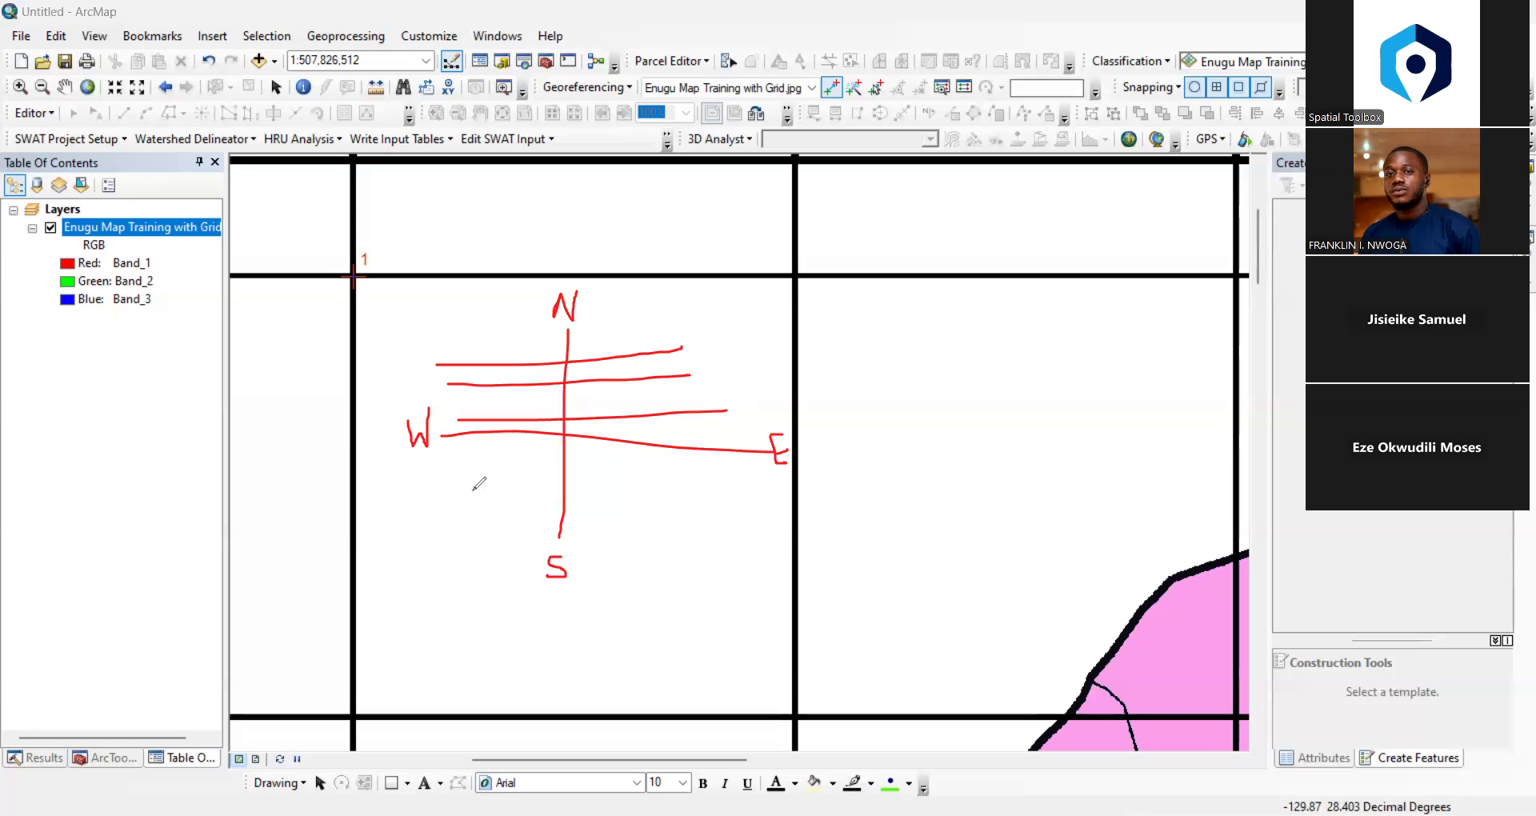
drag(463, 469, 704, 461)
drag(461, 495, 713, 503)
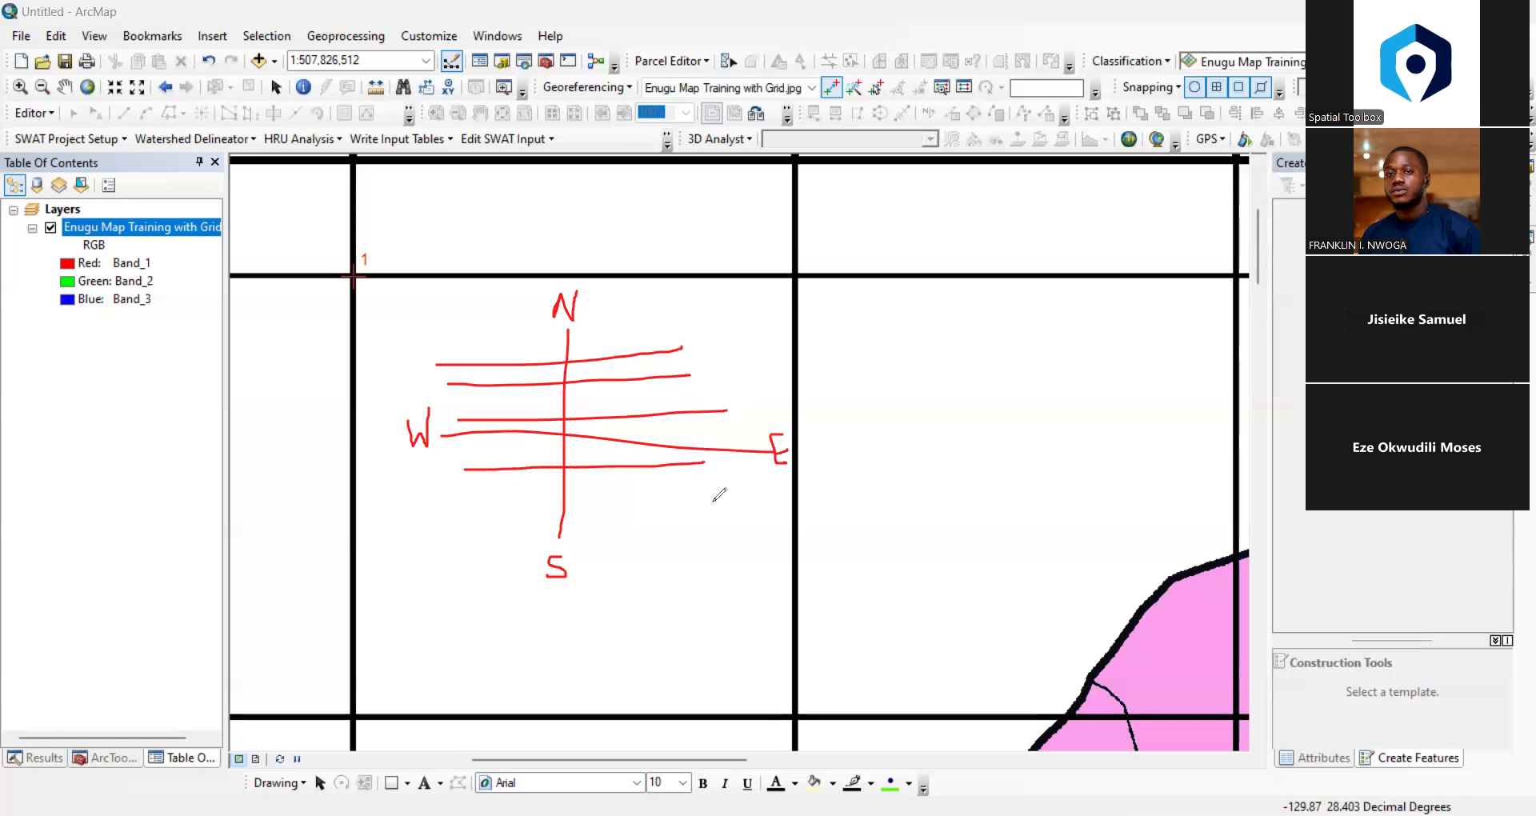
drag(481, 520, 720, 548)
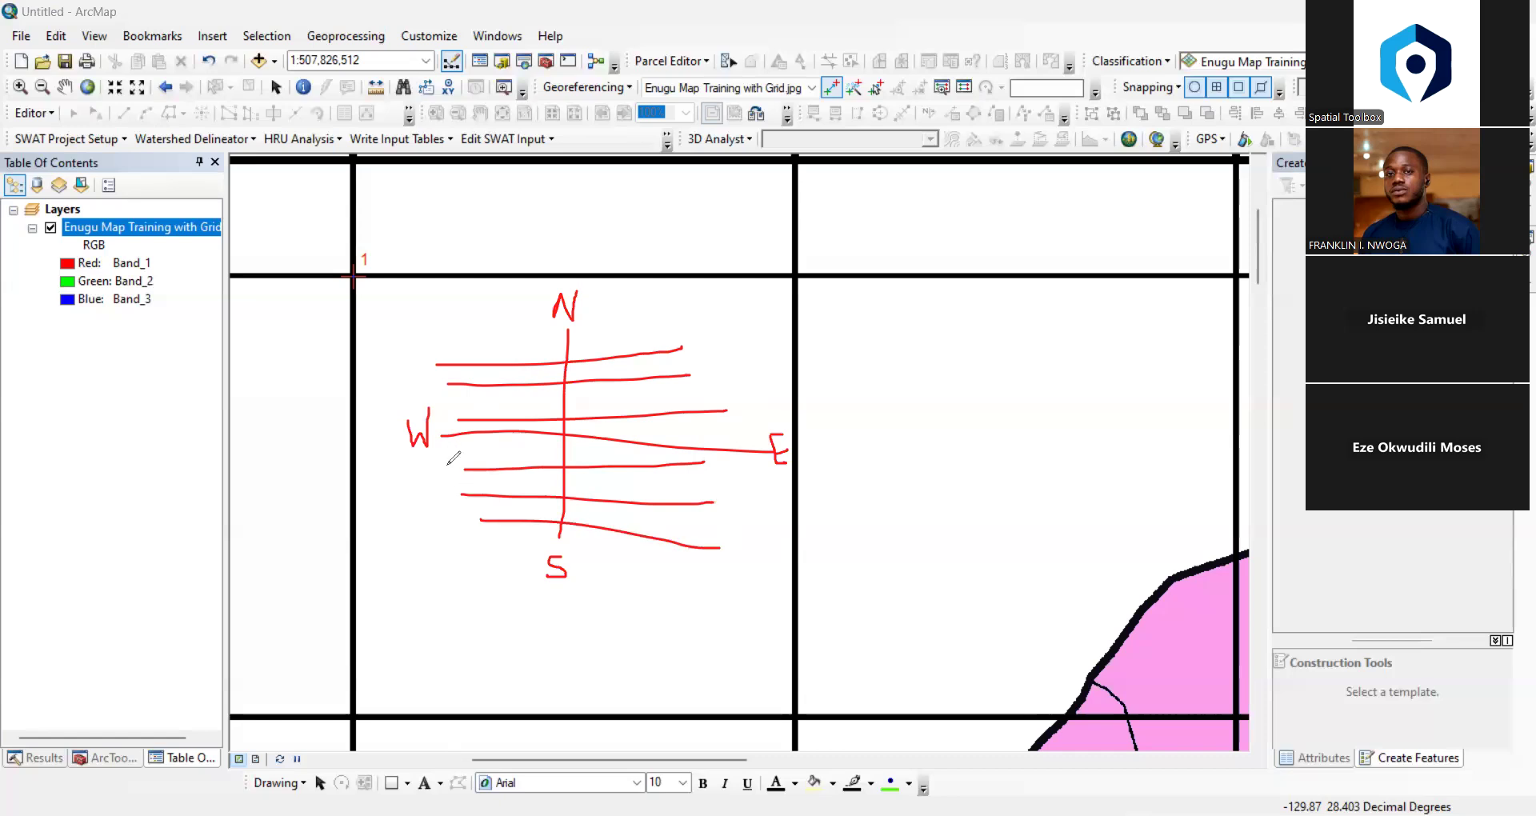
Number the latitude lines south of the west–east axis and mark the compass directions with plus and minus signs
drag(447, 466, 453, 472)
mouse_move(458, 464)
mouse_down()
mouse_move(445, 498)
mouse_move(456, 527)
mouse_move(474, 515)
mouse_up()
drag(493, 576, 518, 575)
mouse_move(505, 315)
mouse_down()
mouse_move(503, 337)
mouse_move(516, 325)
mouse_up()
mouse_move(750, 467)
mouse_down()
mouse_move(750, 489)
mouse_move(763, 477)
mouse_up()
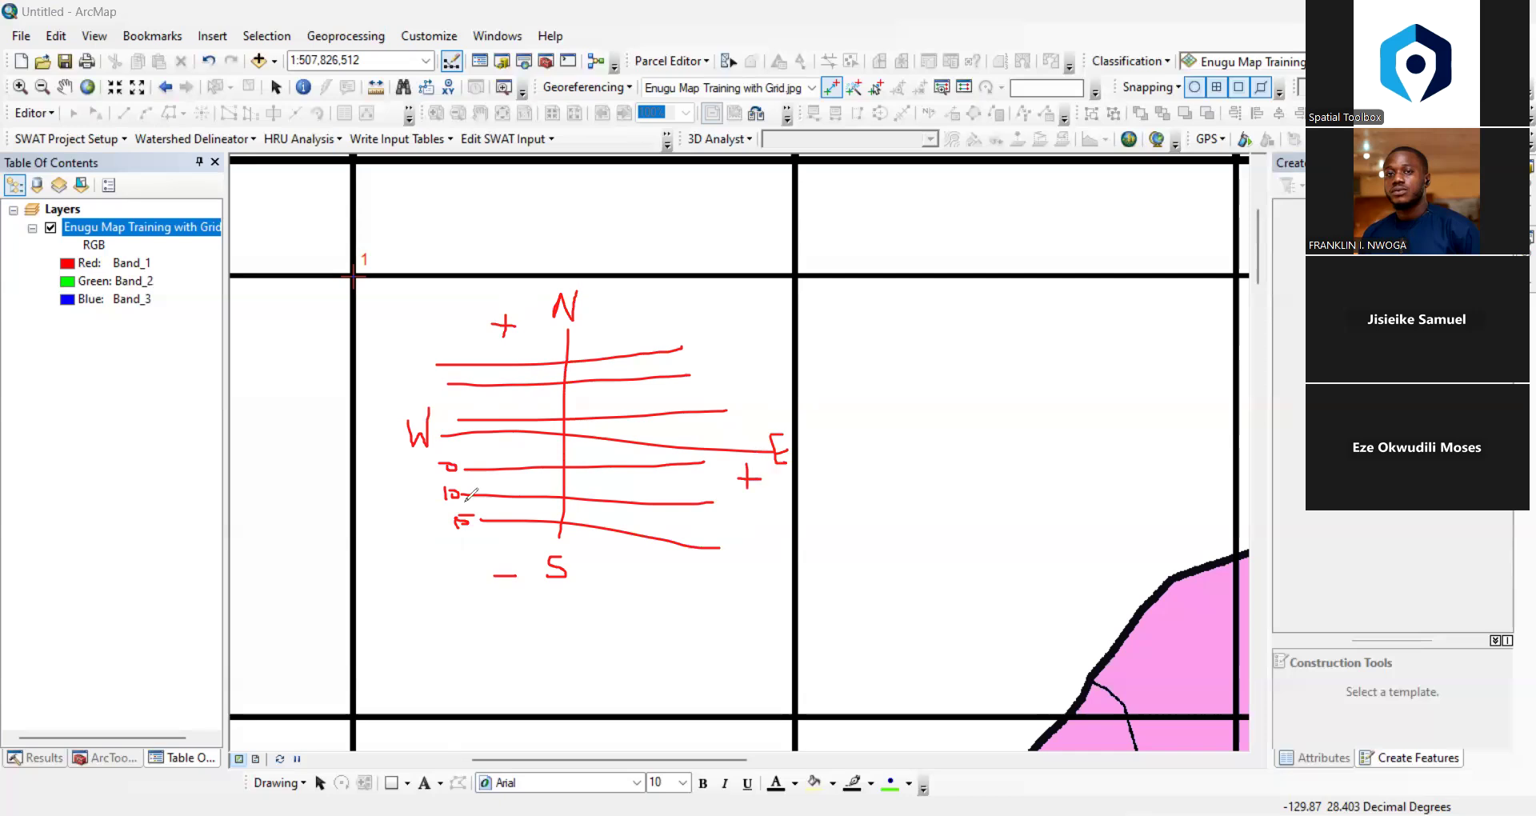
drag(400, 464, 413, 464)
Undo all the annotation strokes of the compass sketch so that the map is clear
key(ctrl+z)
key(ctrl+z)
key(ctrl+z)
key(ctrl+z)
key(ctrl+z)
key(ctrl+z)
key(ctrl+z)
key(ctrl+z)
key(ctrl+z)
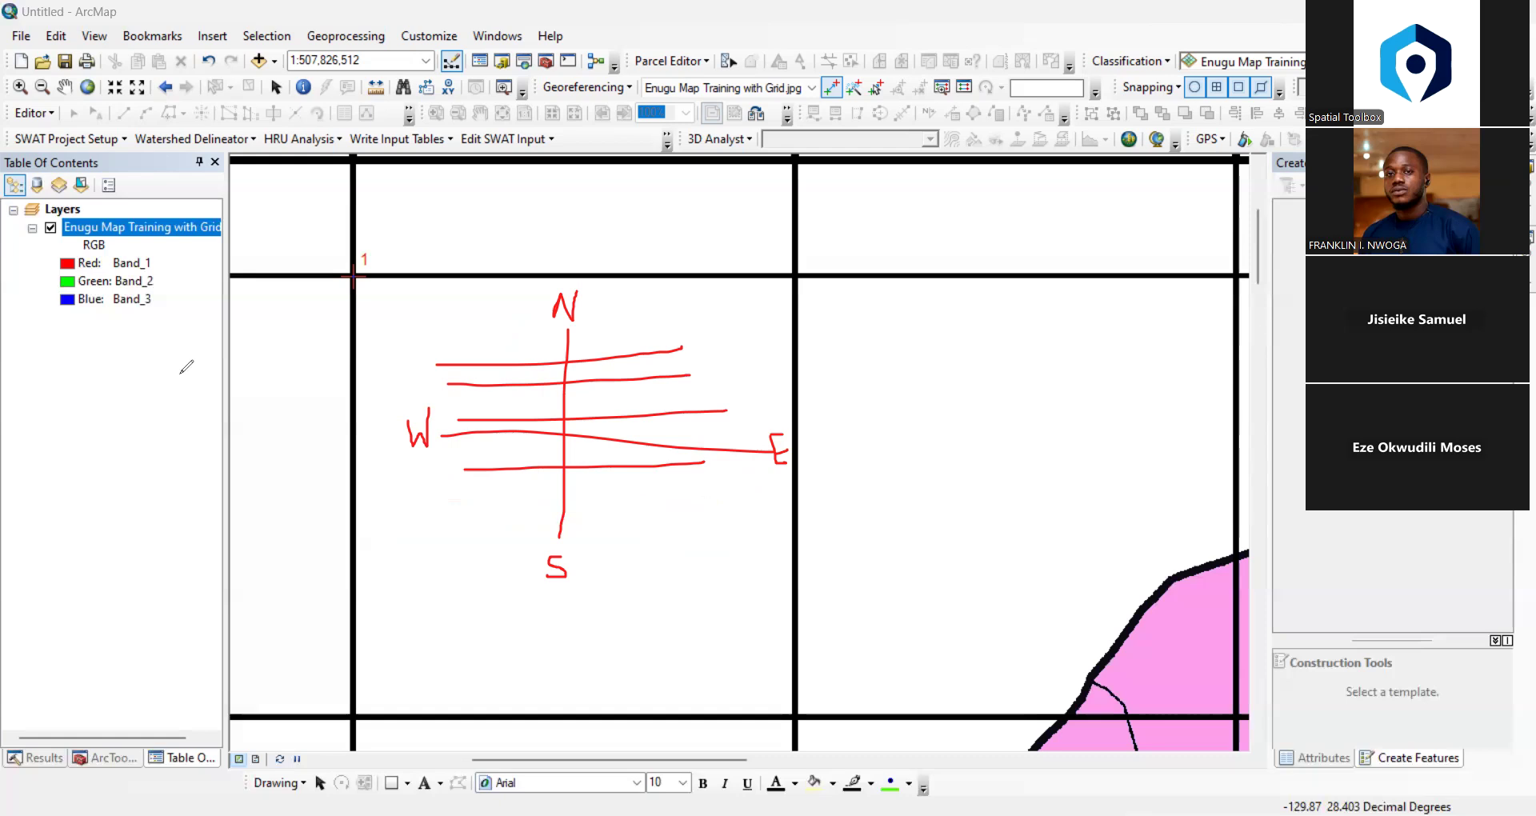
key(ctrl+z)
key(ctrl+z)
key(ctrl+z)
key(ctrl+z)
key(ctrl+z)
key(ctrl+z)
key(ctrl+z)
key(ctrl+z)
key(ctrl+z)
key(ctrl+z)
key(ctrl+z)
key(ctrl+z)
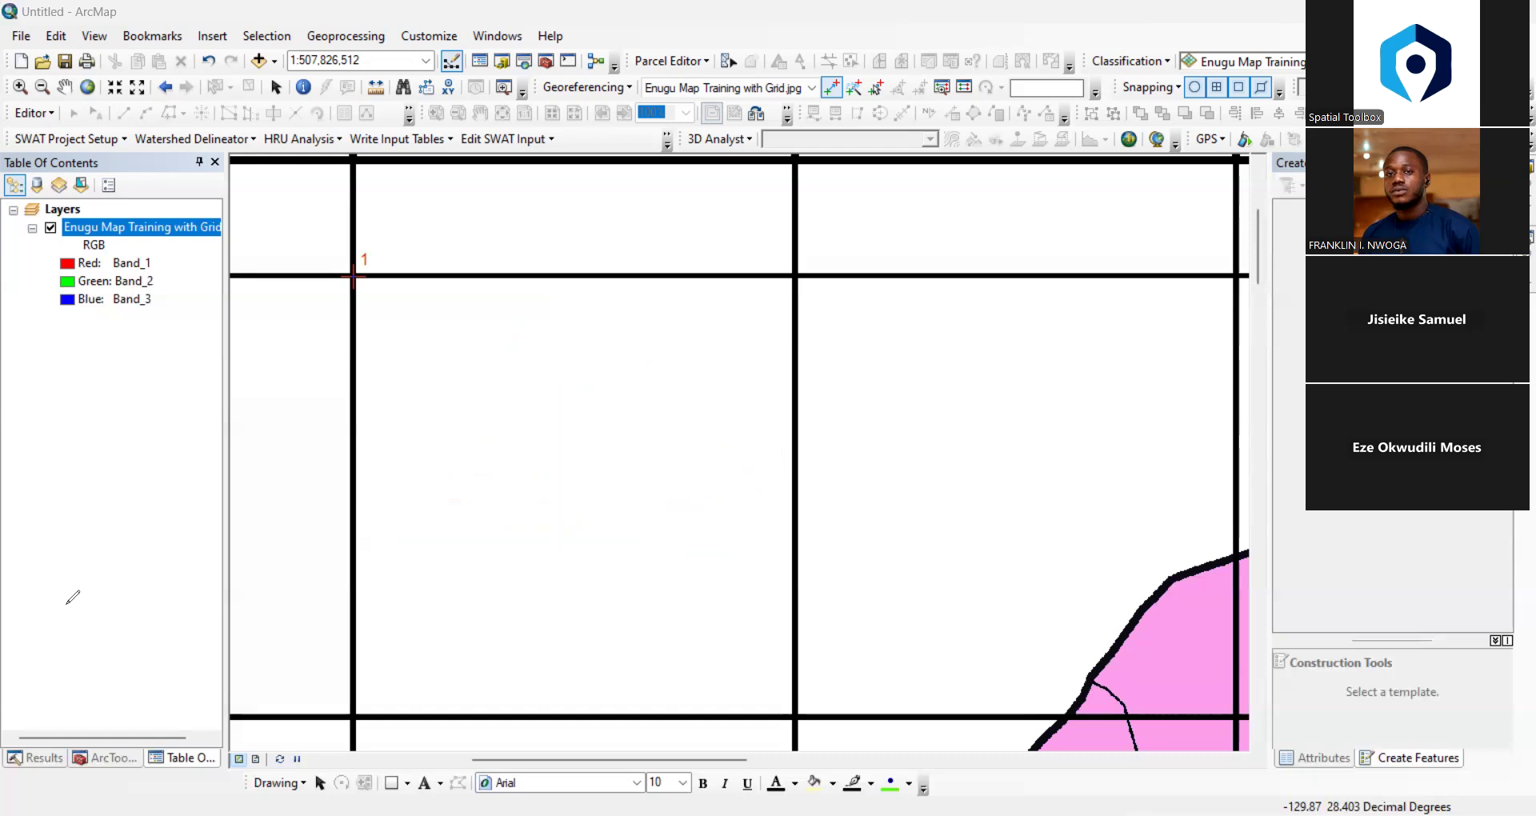
Examine the first control point at the northwest grid intersection and show the map layer's full extent
scroll(535, 534, down, 1)
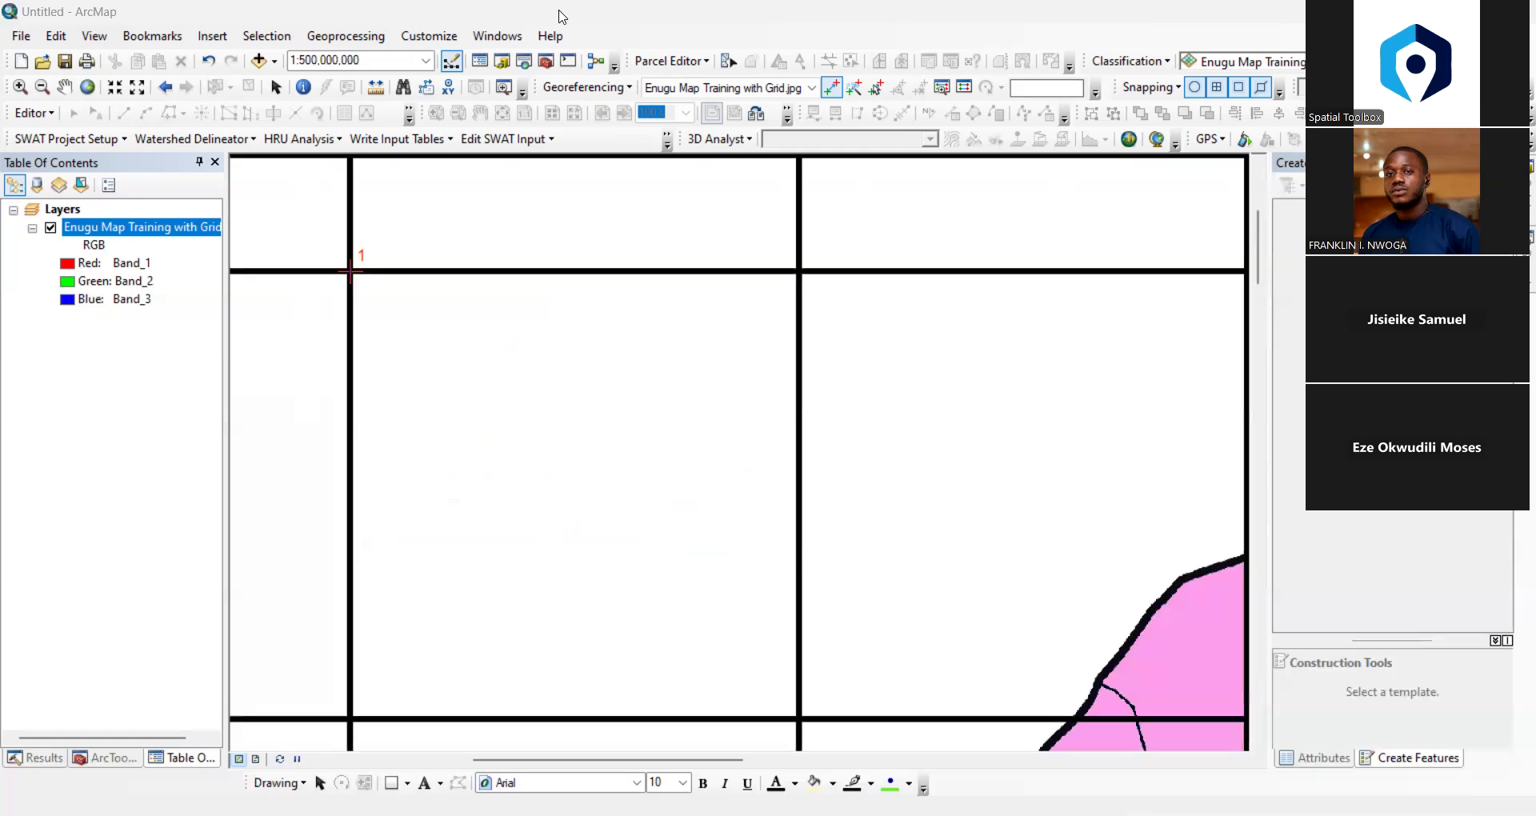
scroll(594, 333, down, 3)
scroll(594, 333, up, 3)
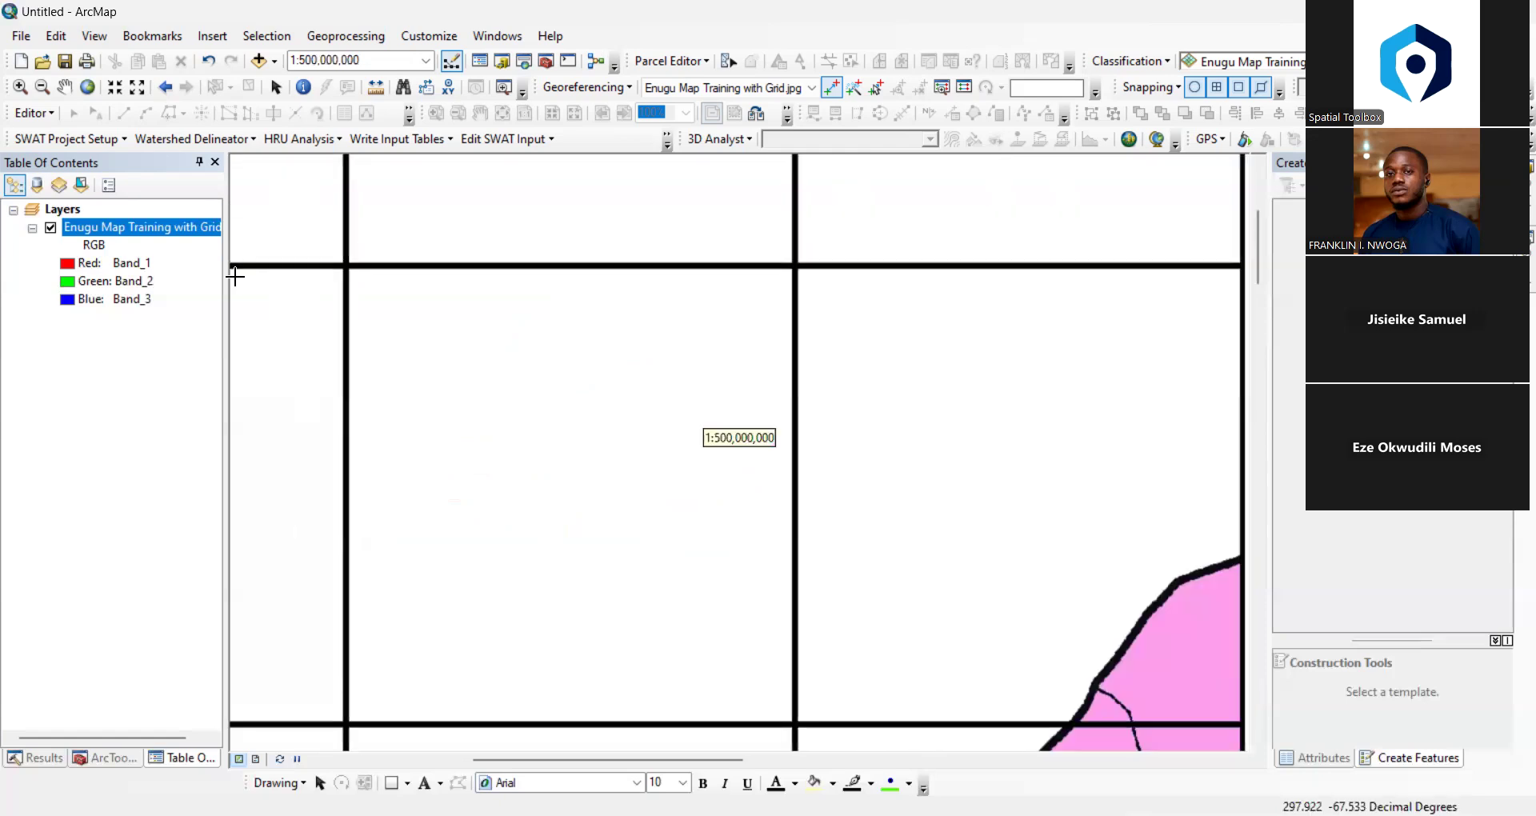
right_click(197, 228)
click(276, 324)
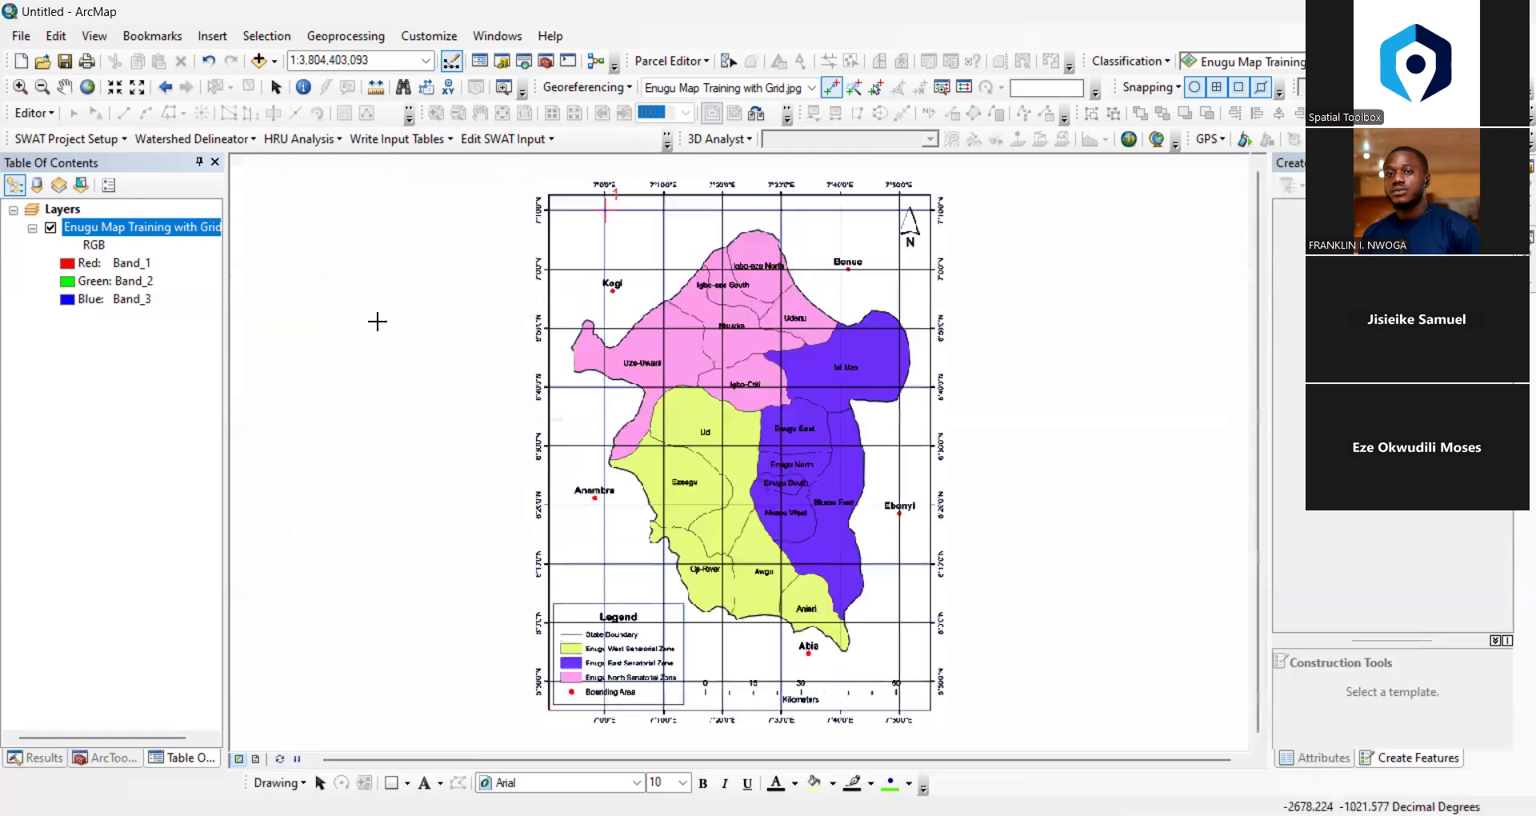
scroll(604, 206, down, 1)
scroll(597, 282, up, 1)
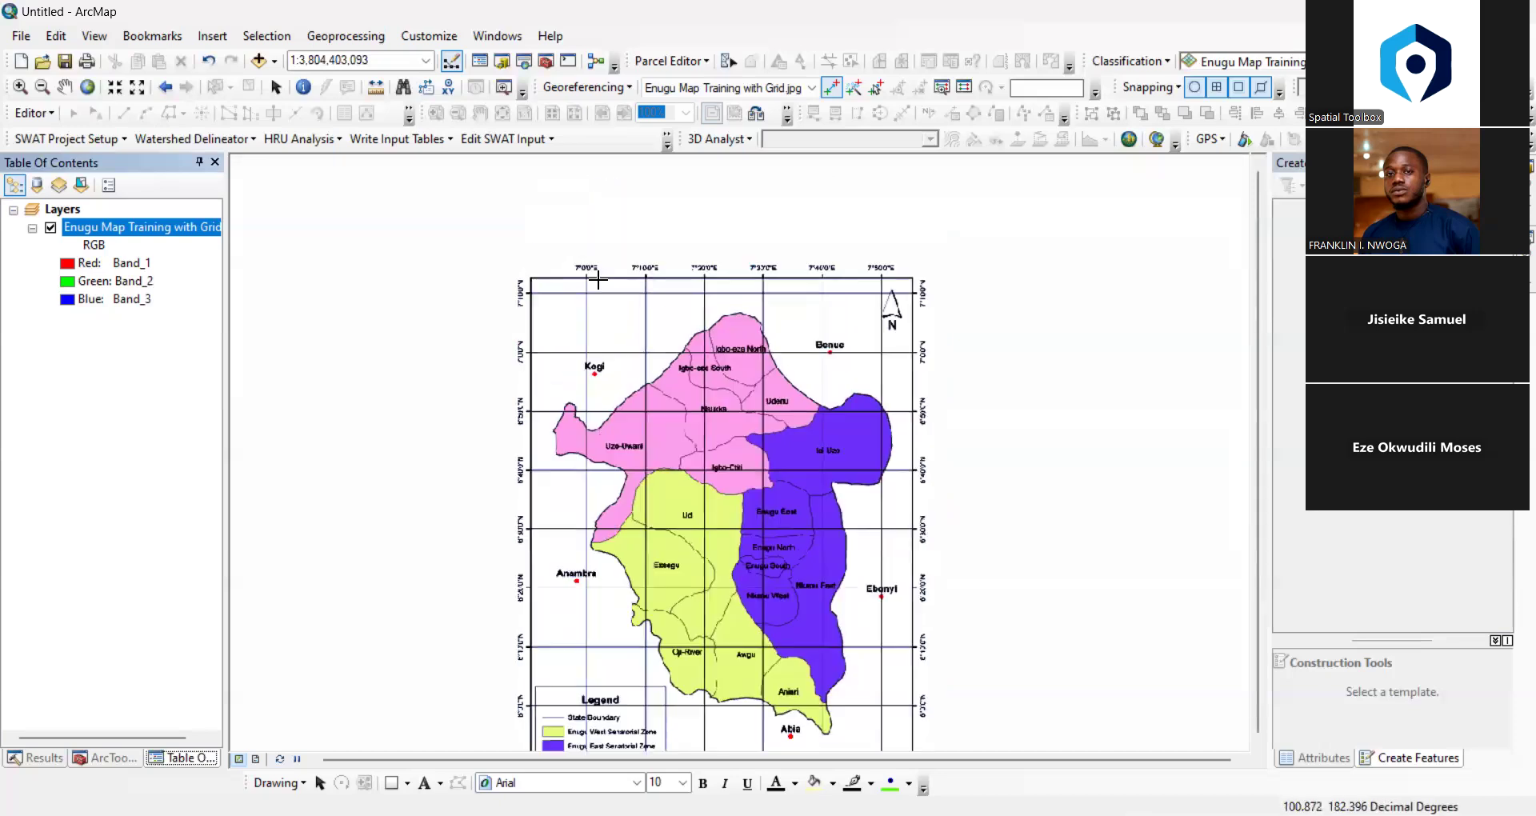
scroll(594, 286, down, 3)
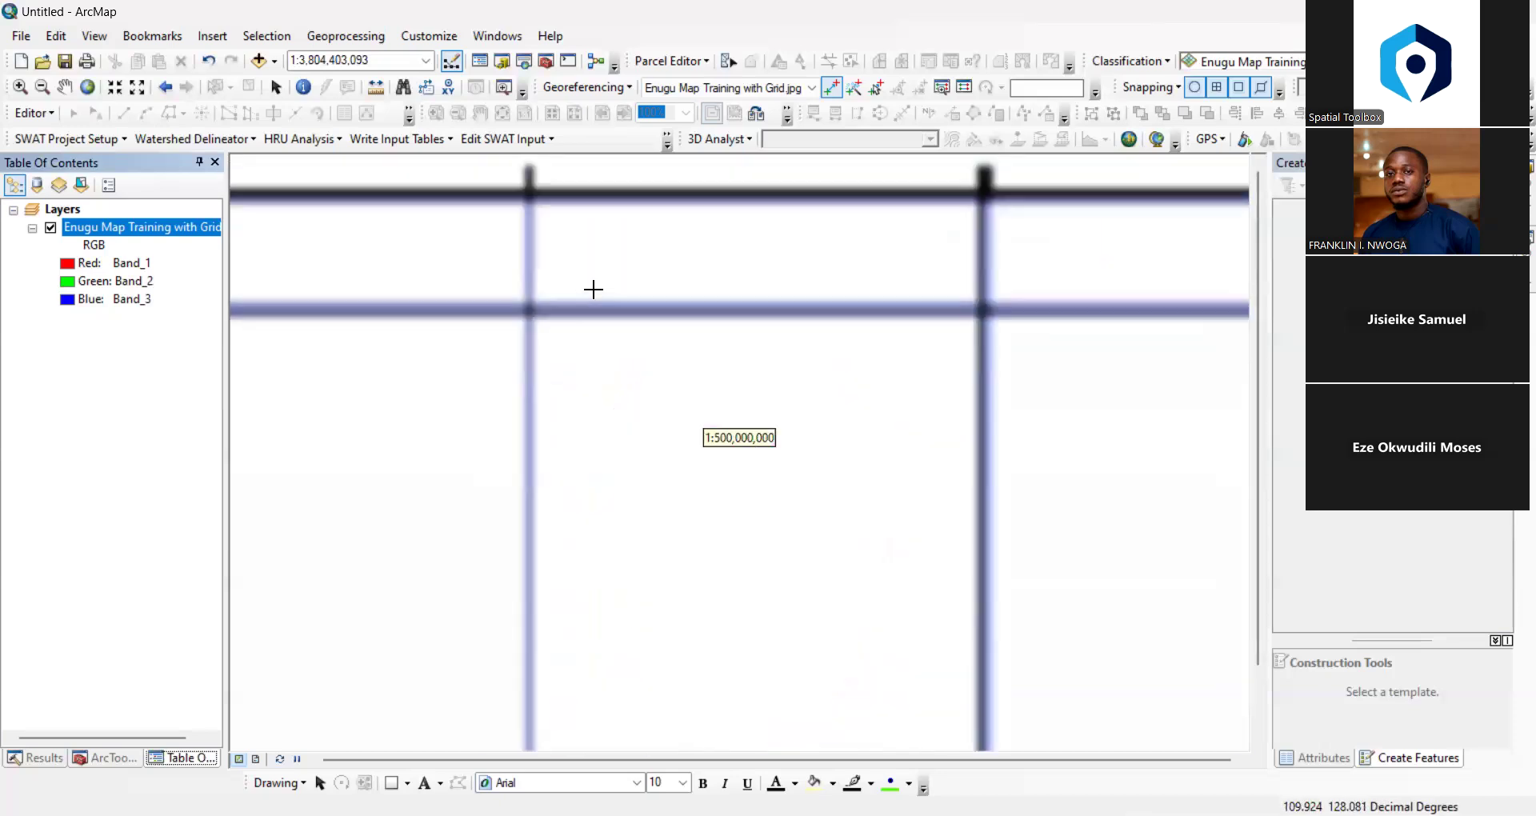
right_click(177, 229)
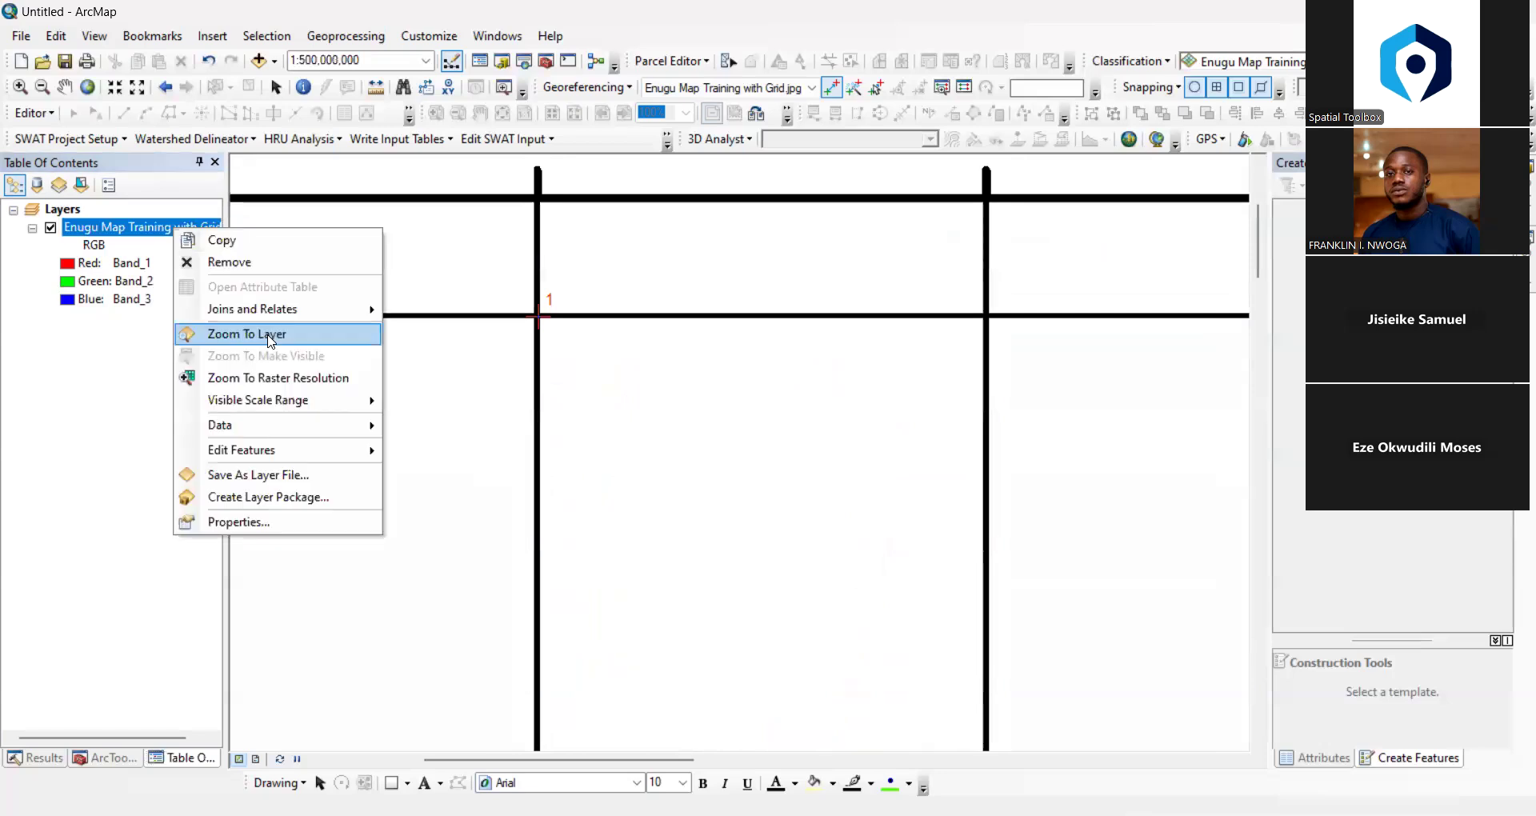
click(273, 333)
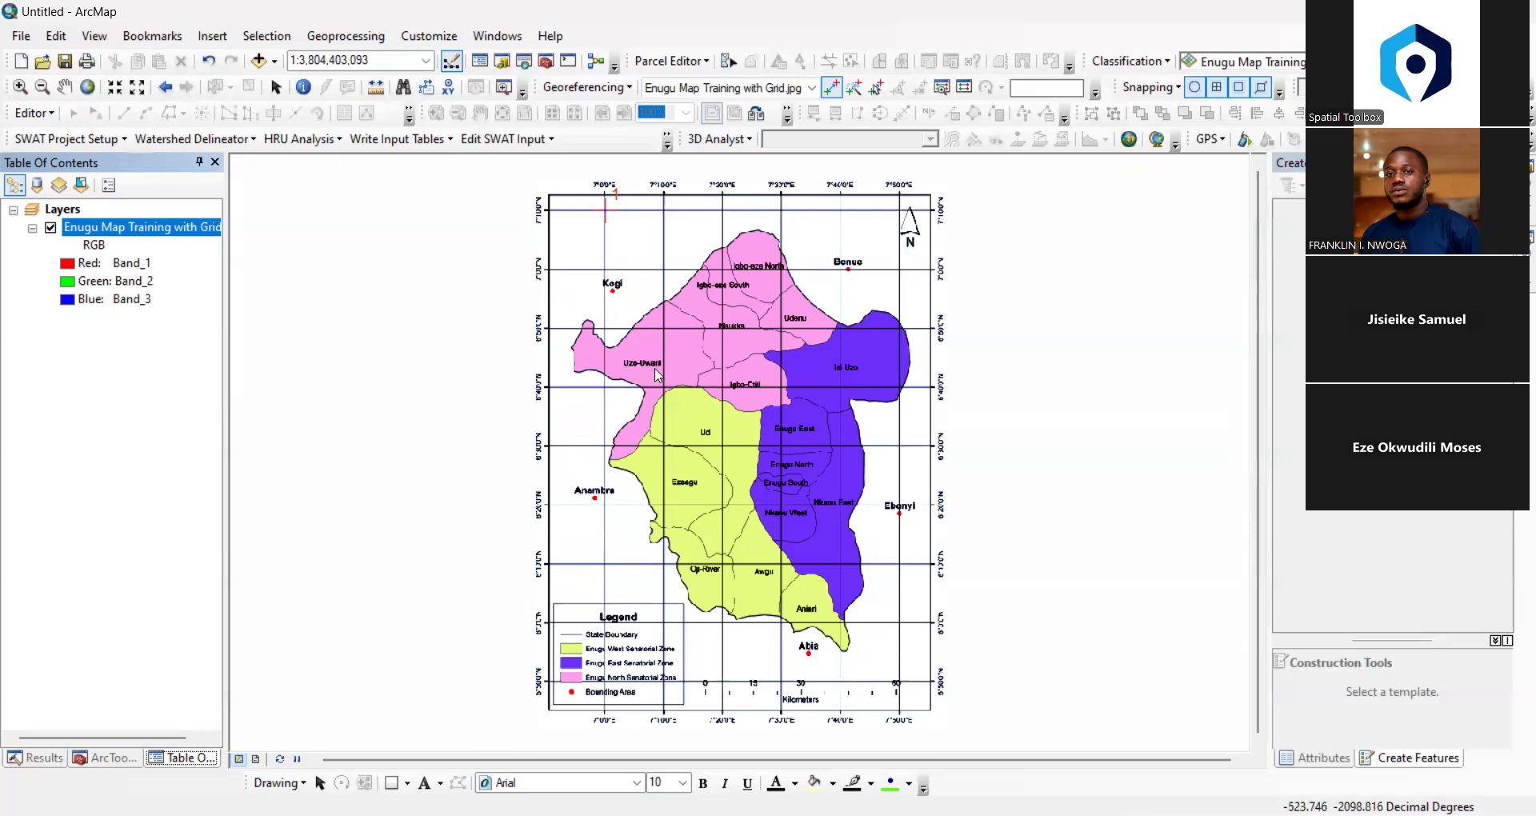
Place the second control point on the southwest grid intersection of 7°0'0"E and 5°50'0"N
drag(648, 244, 628, 202)
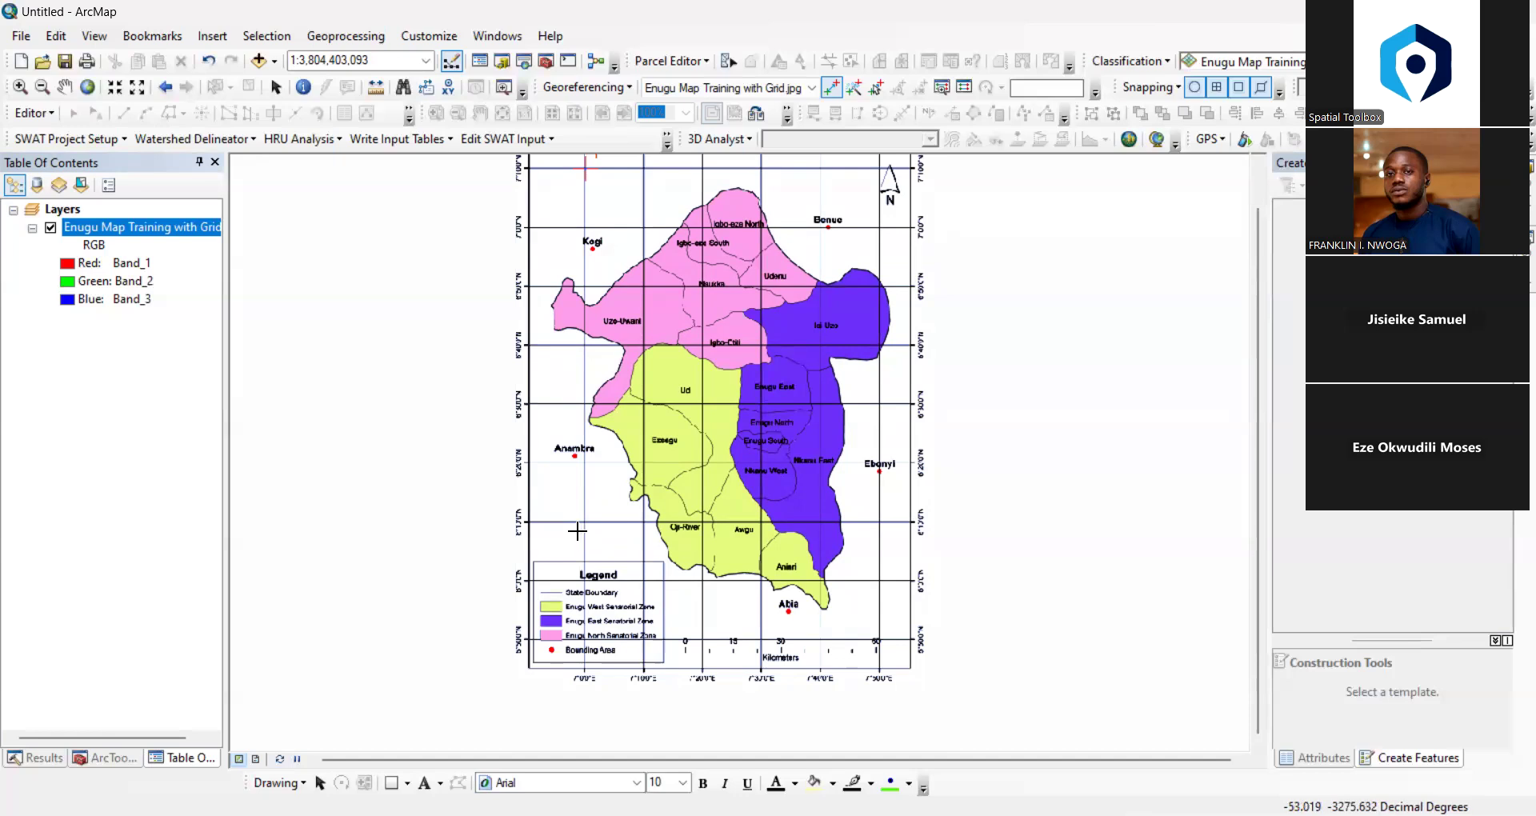
drag(599, 500, 563, 440)
scroll(565, 536, down, 1)
scroll(566, 538, down, 4)
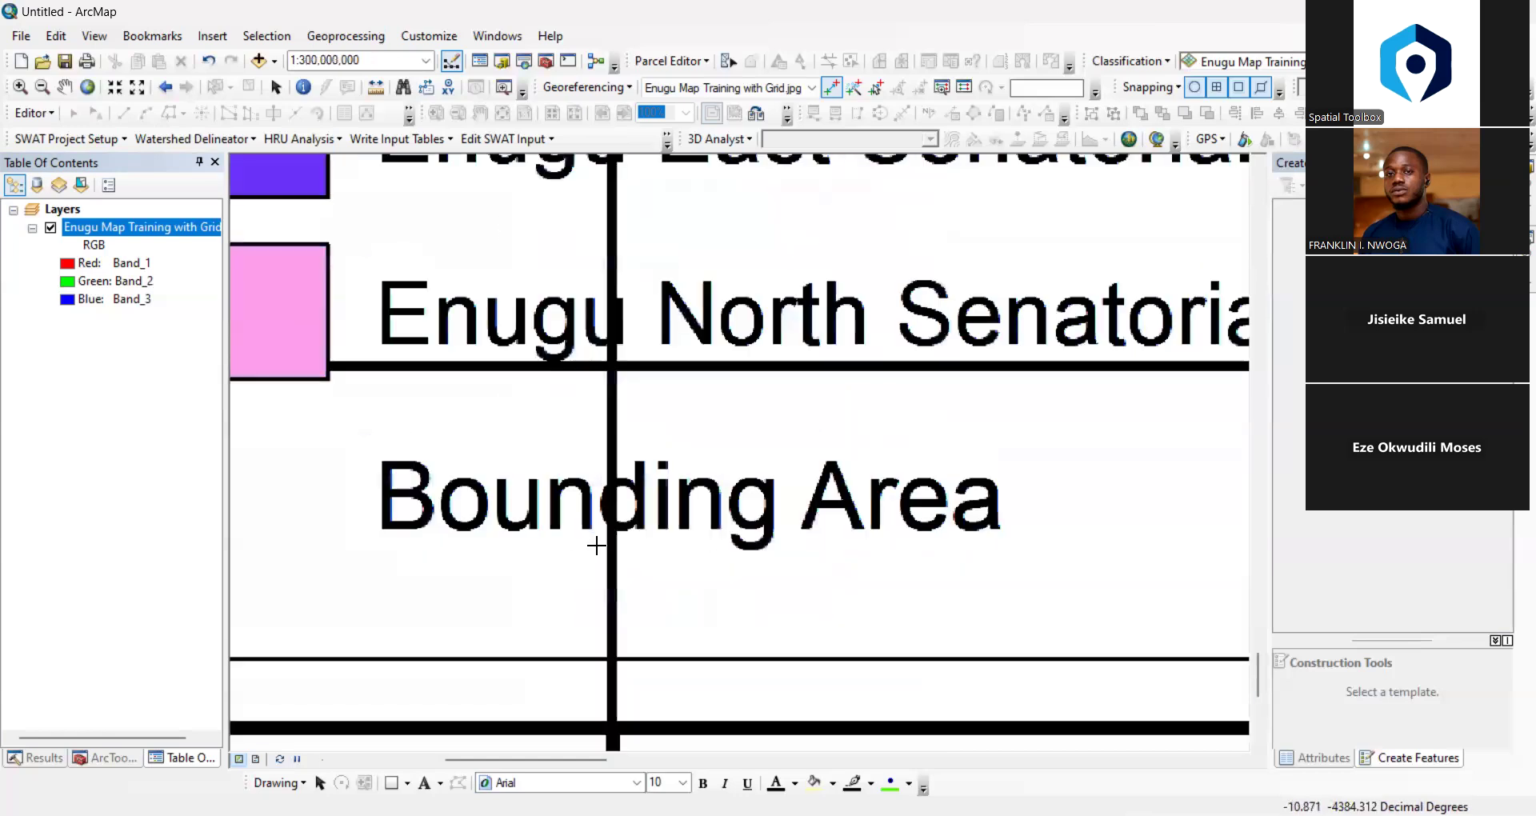
drag(719, 385, 911, 533)
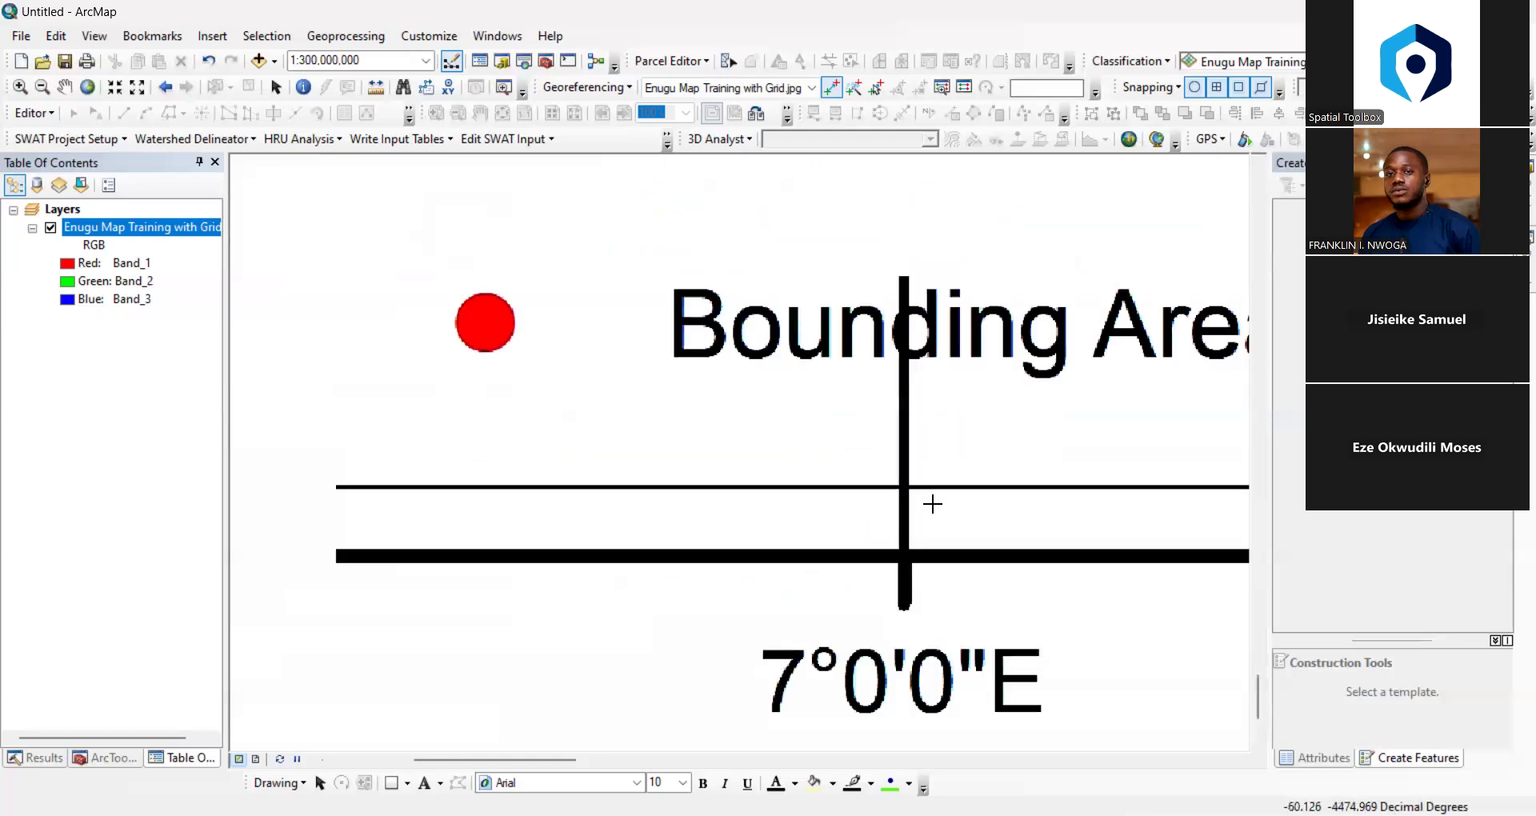
drag(890, 465, 927, 408)
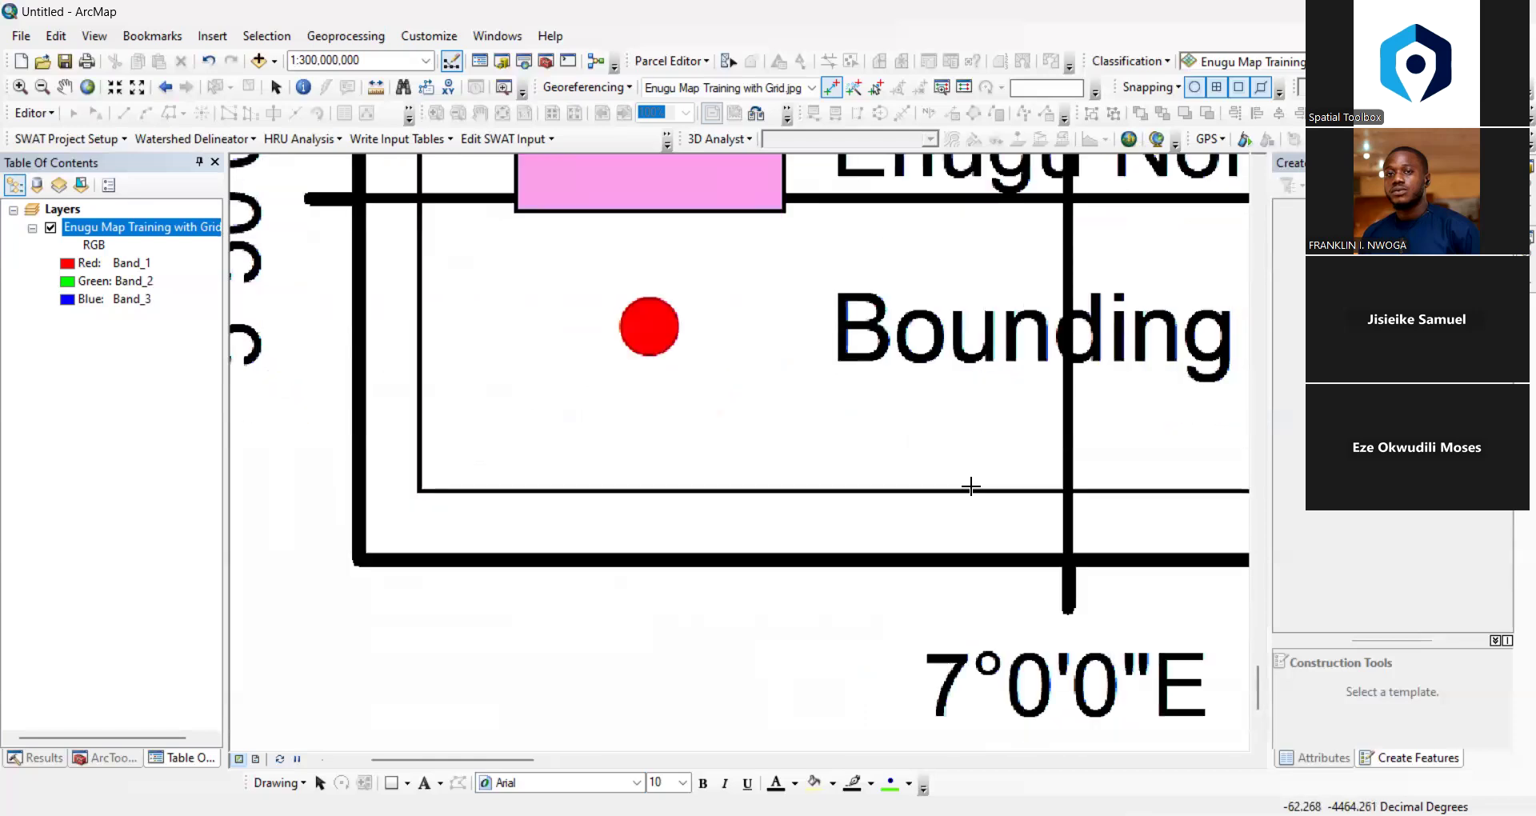
drag(690, 383, 813, 549)
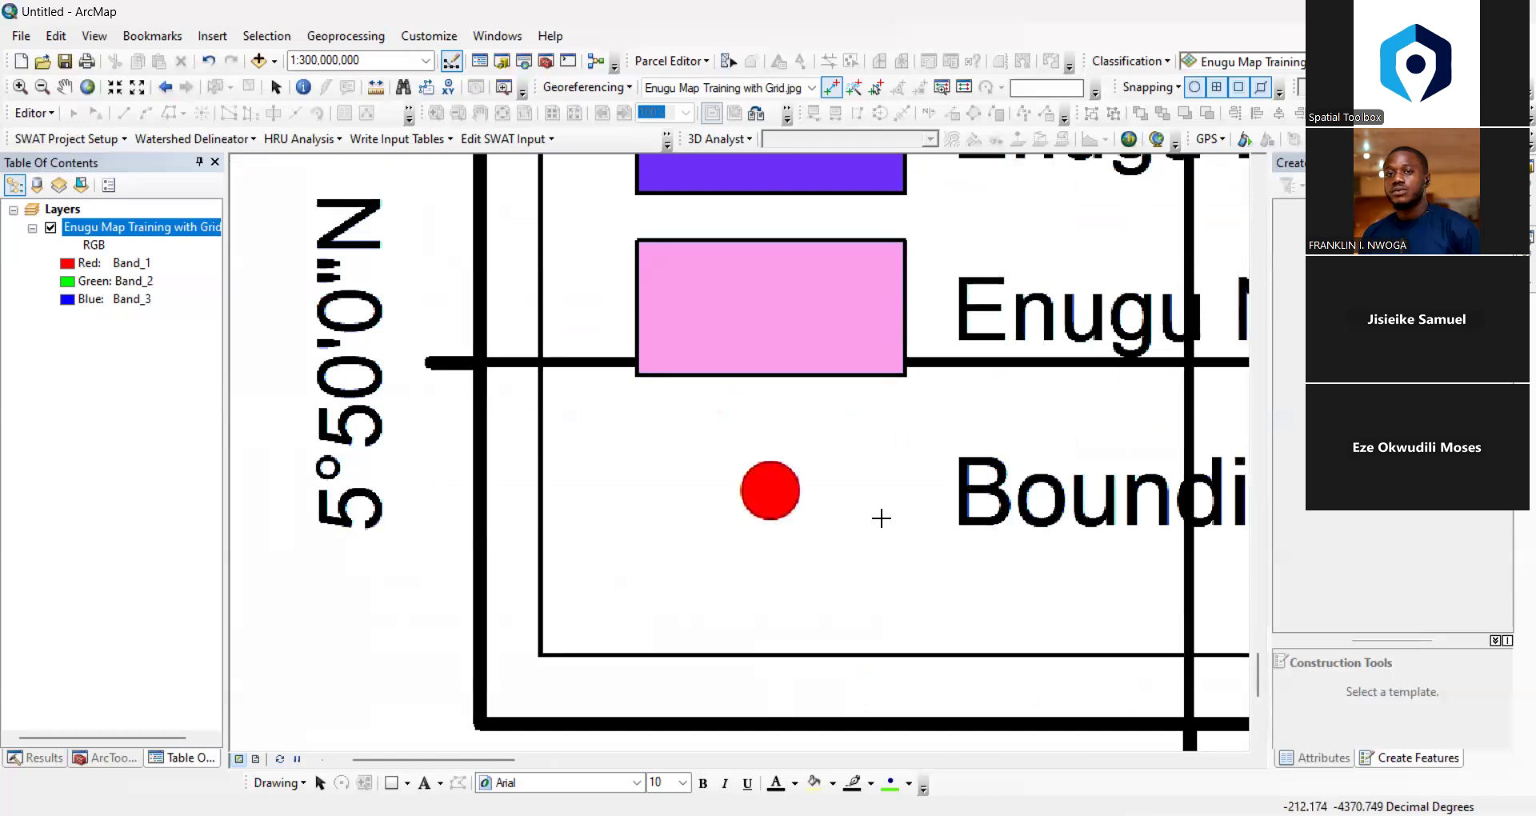
drag(930, 512, 854, 525)
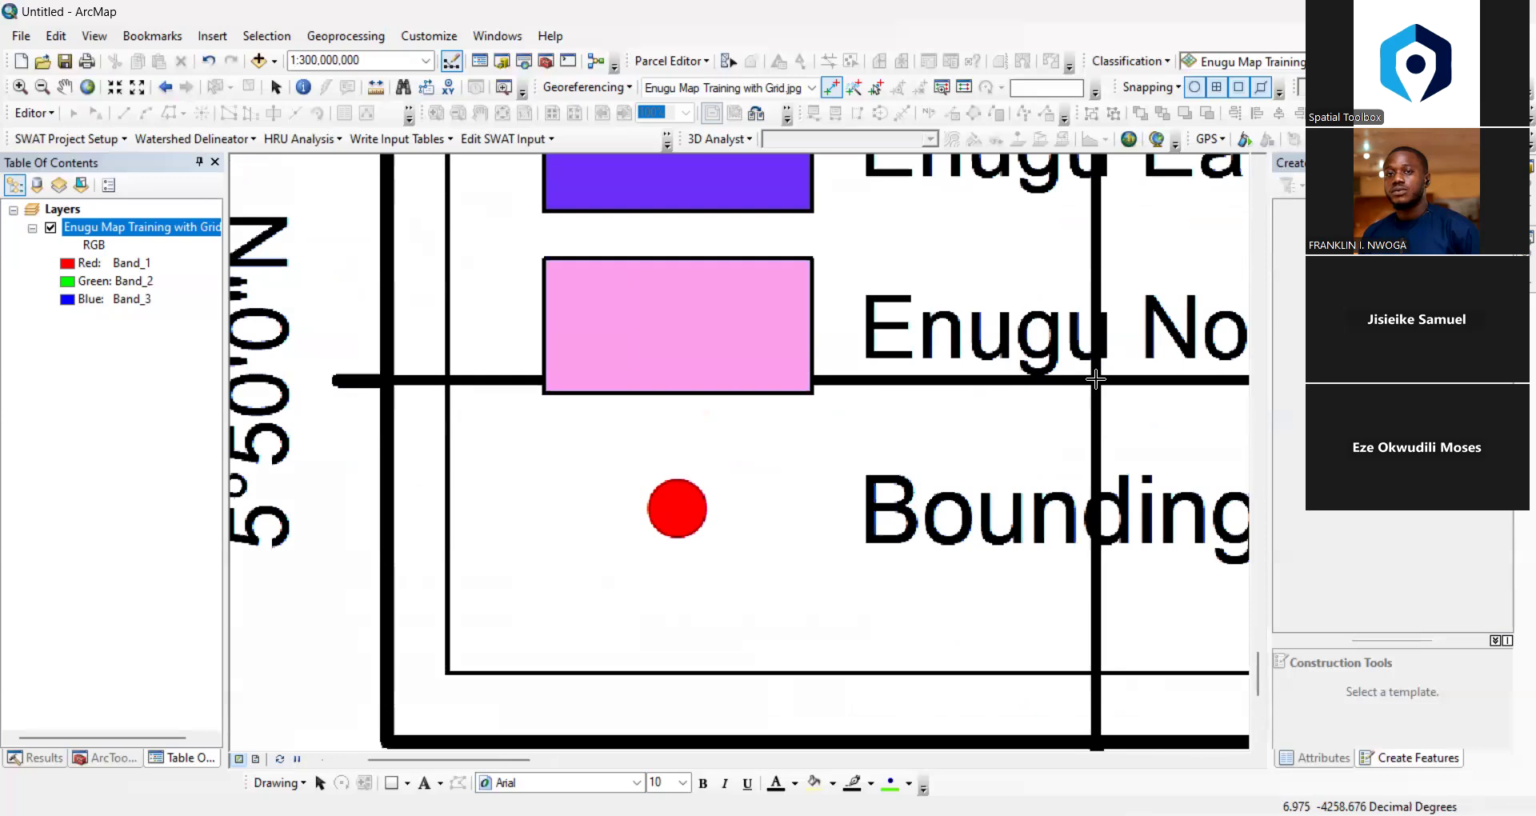
click(1096, 380)
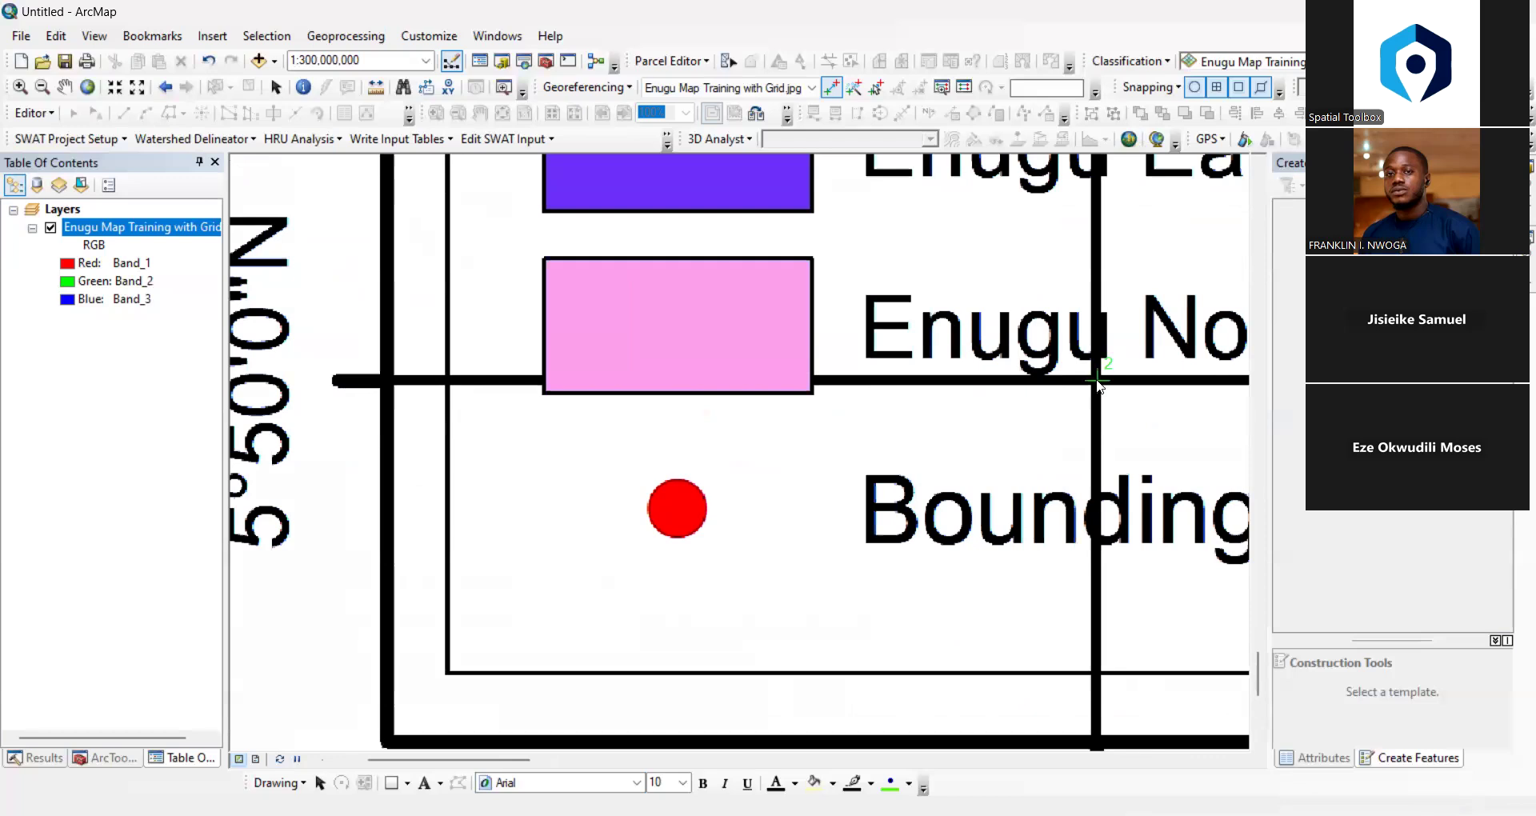
Set the second control point's DMS coordinates to longitude 7°0'0" E and latitude 5°50'0" N
click(1141, 416)
double_click(678, 399)
text(7)
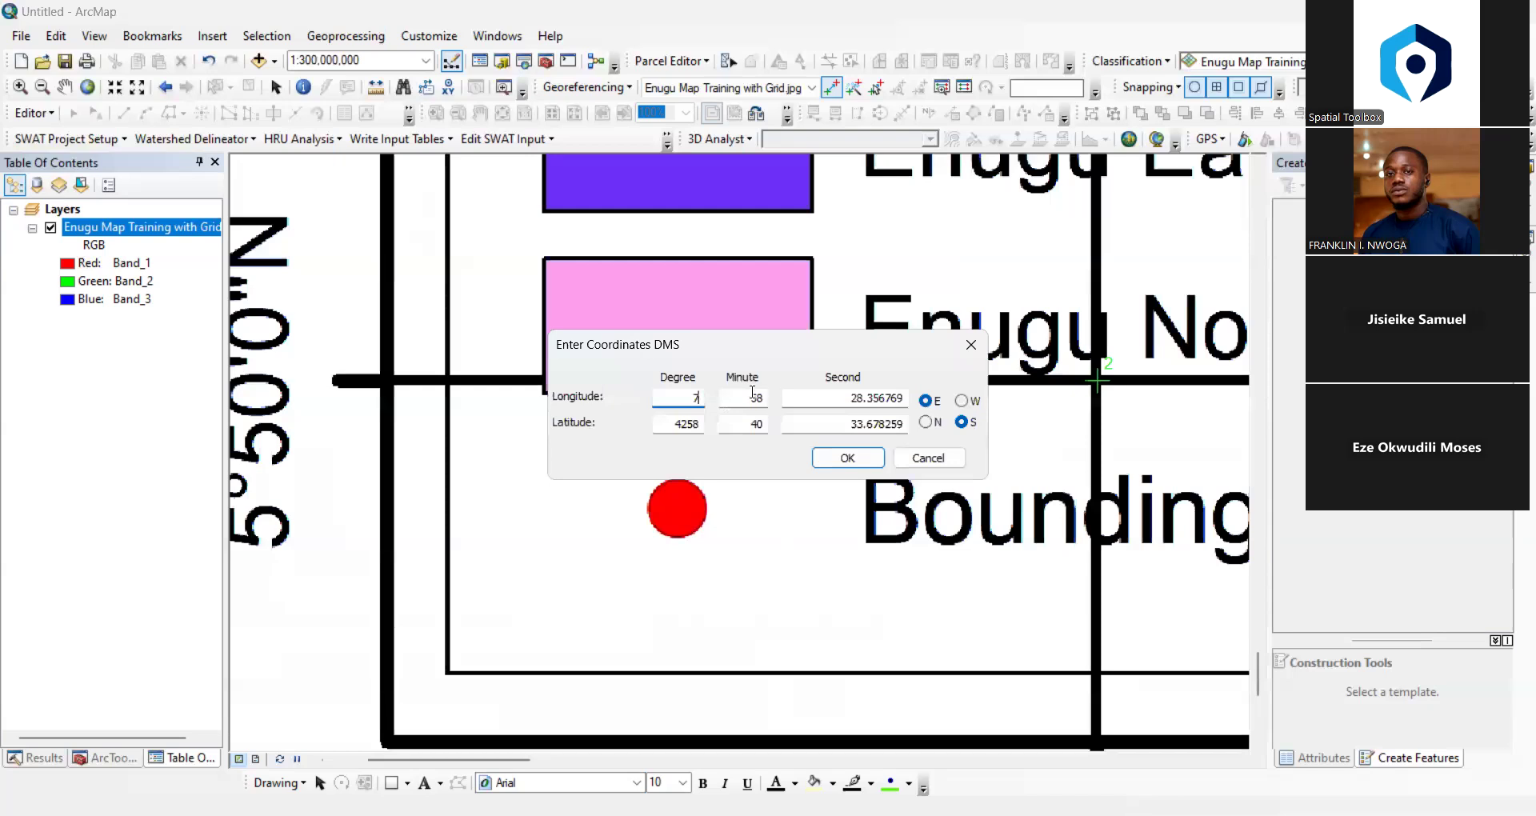
double_click(753, 398)
text(0)
double_click(872, 397)
text(0)
key(Tab)
text(5)
key(Tab)
text(50)
key(Tab)
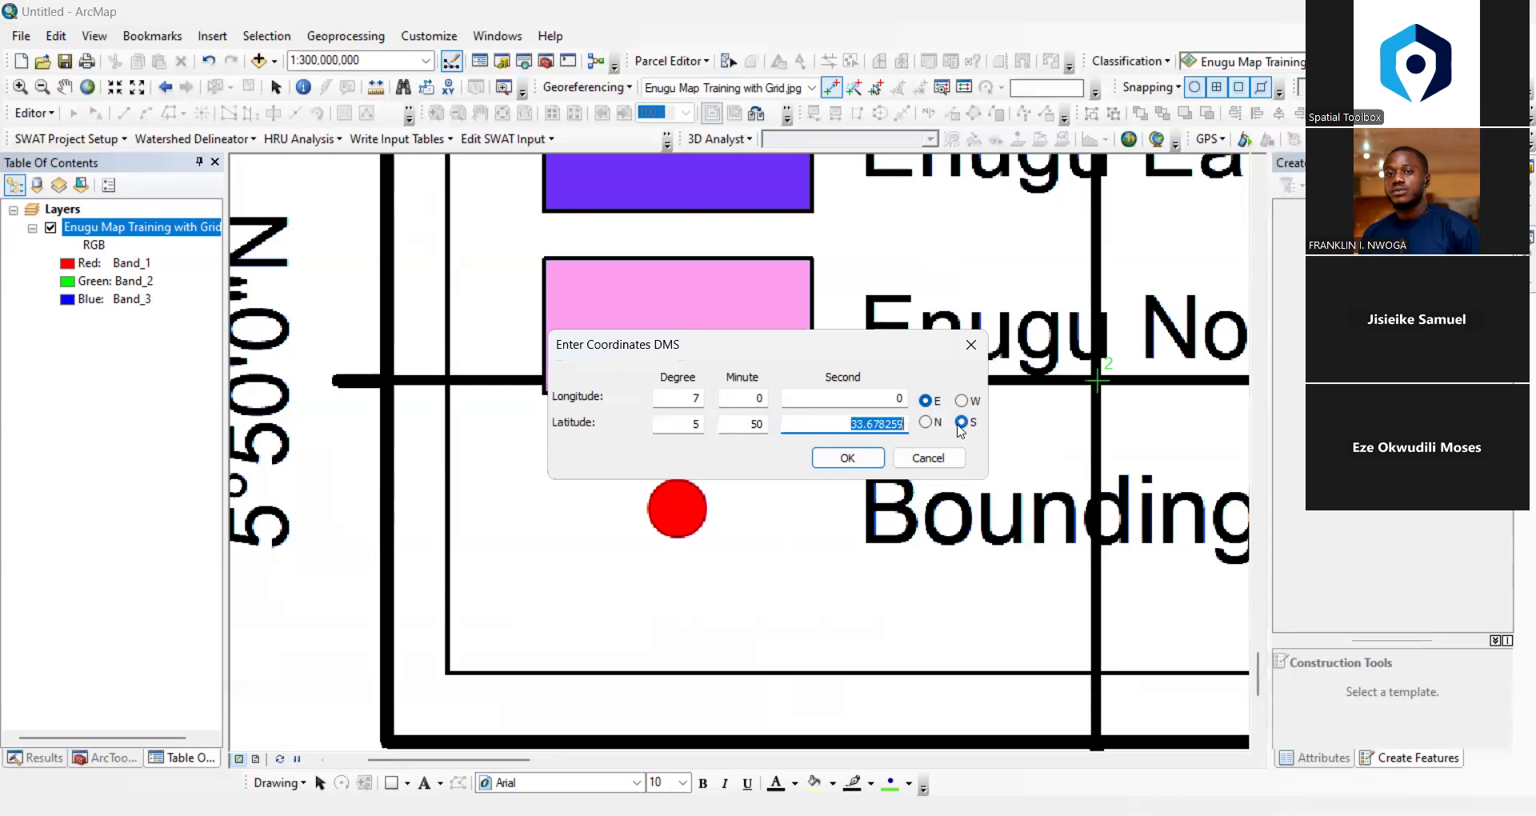
text(0)
click(927, 423)
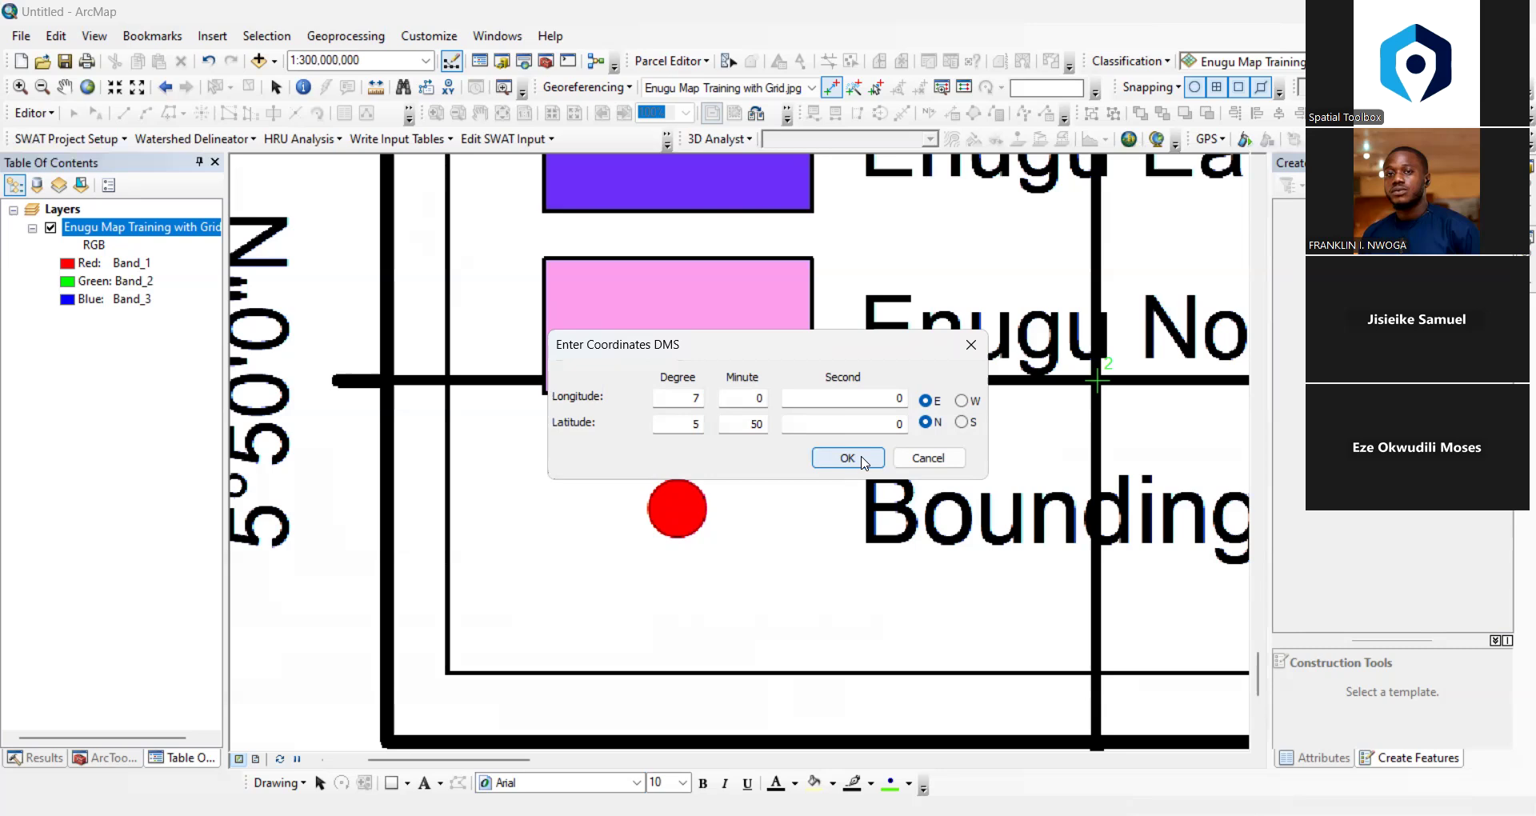
click(848, 458)
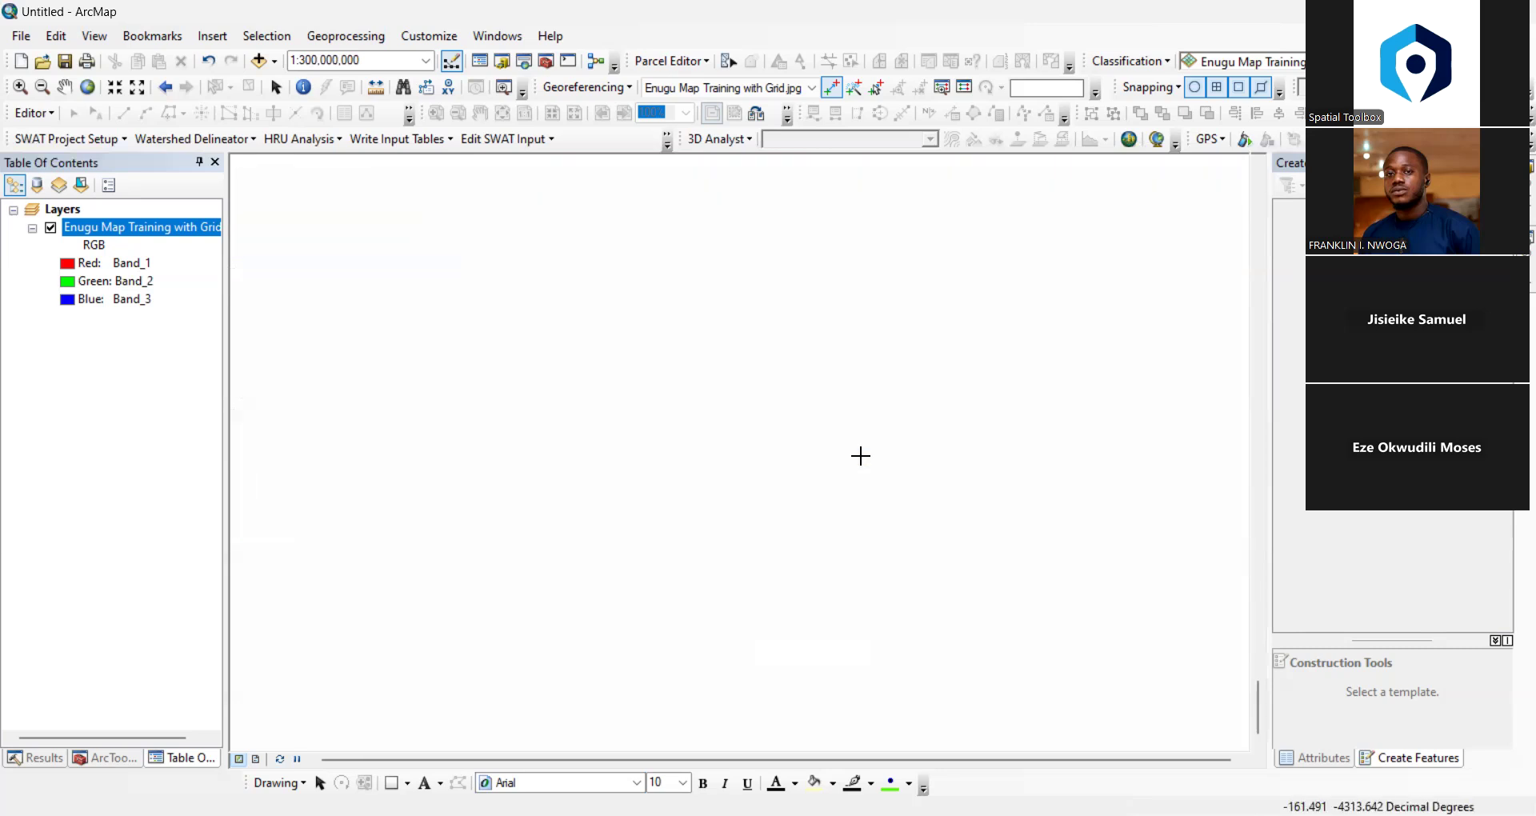
Place the third control point on the southeast grid intersection of 7°50'0"E and 5°50'0"N, beside the scale bar's 60 mark
right_click(128, 228)
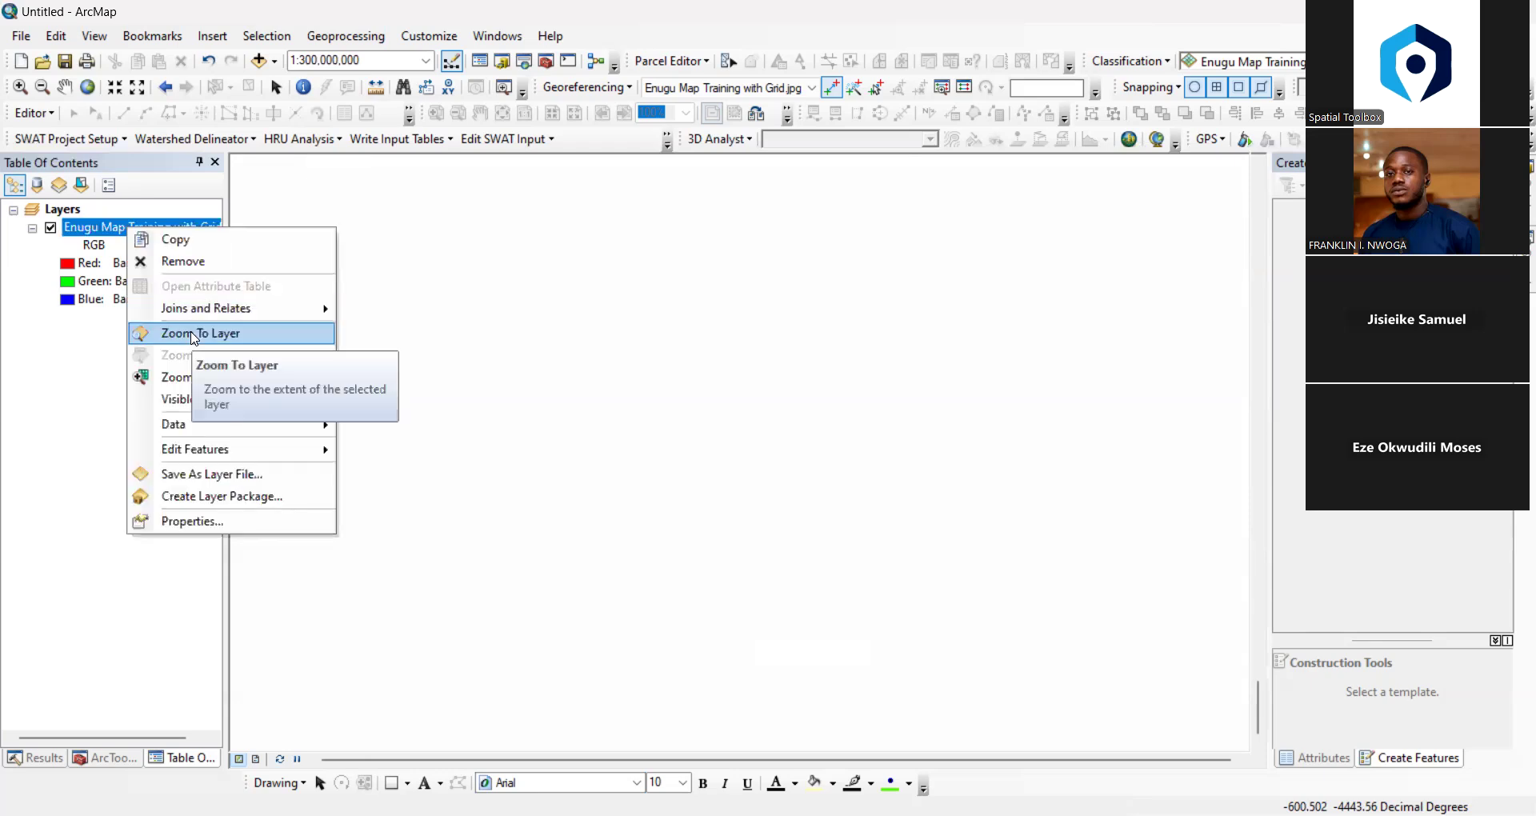
click(194, 333)
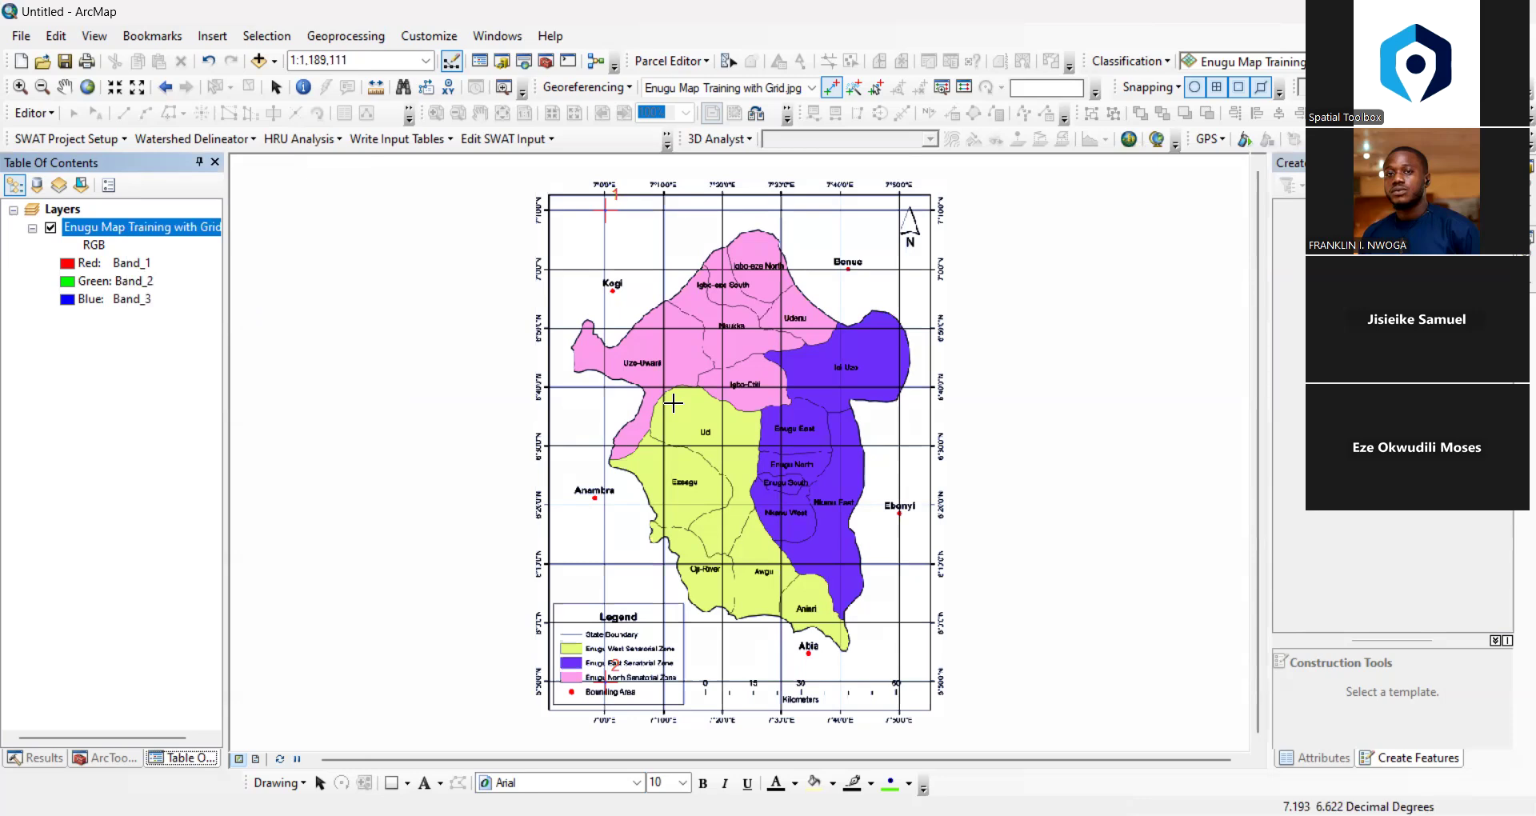
scroll(604, 547, up, 3)
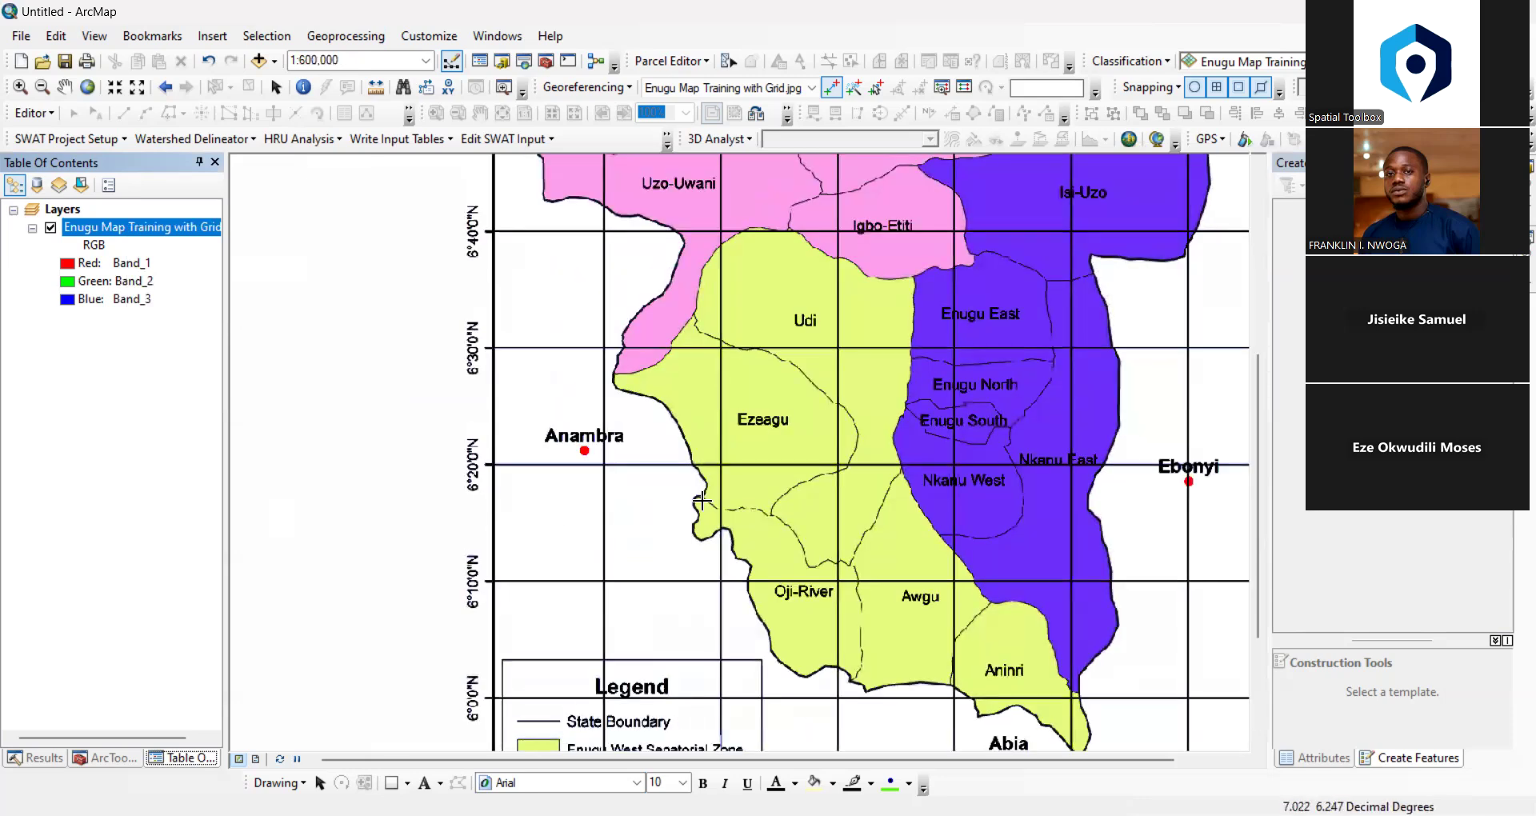
scroll(702, 500, down, 2)
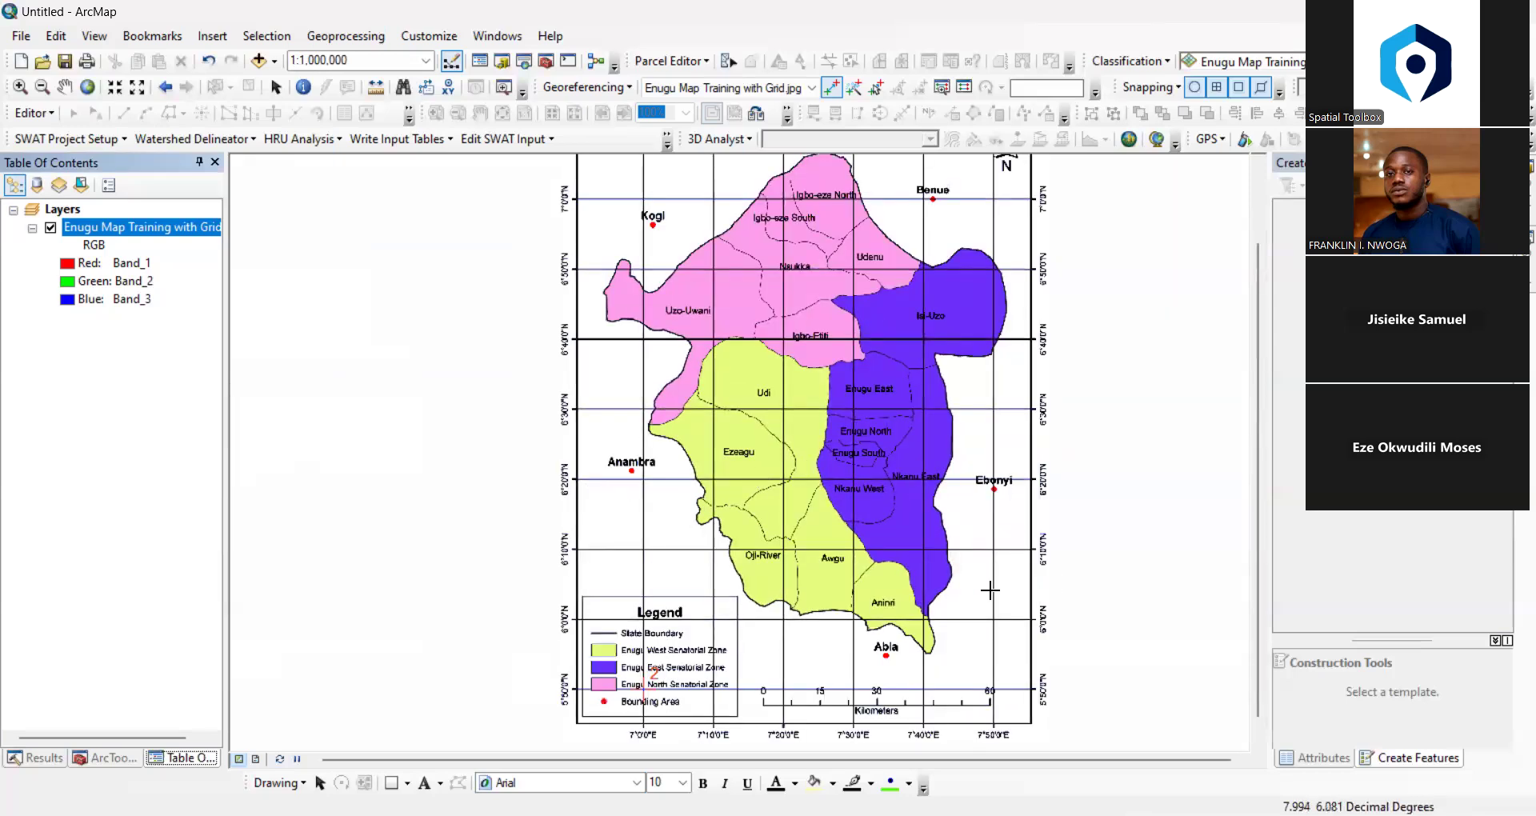
drag(980, 628, 922, 506)
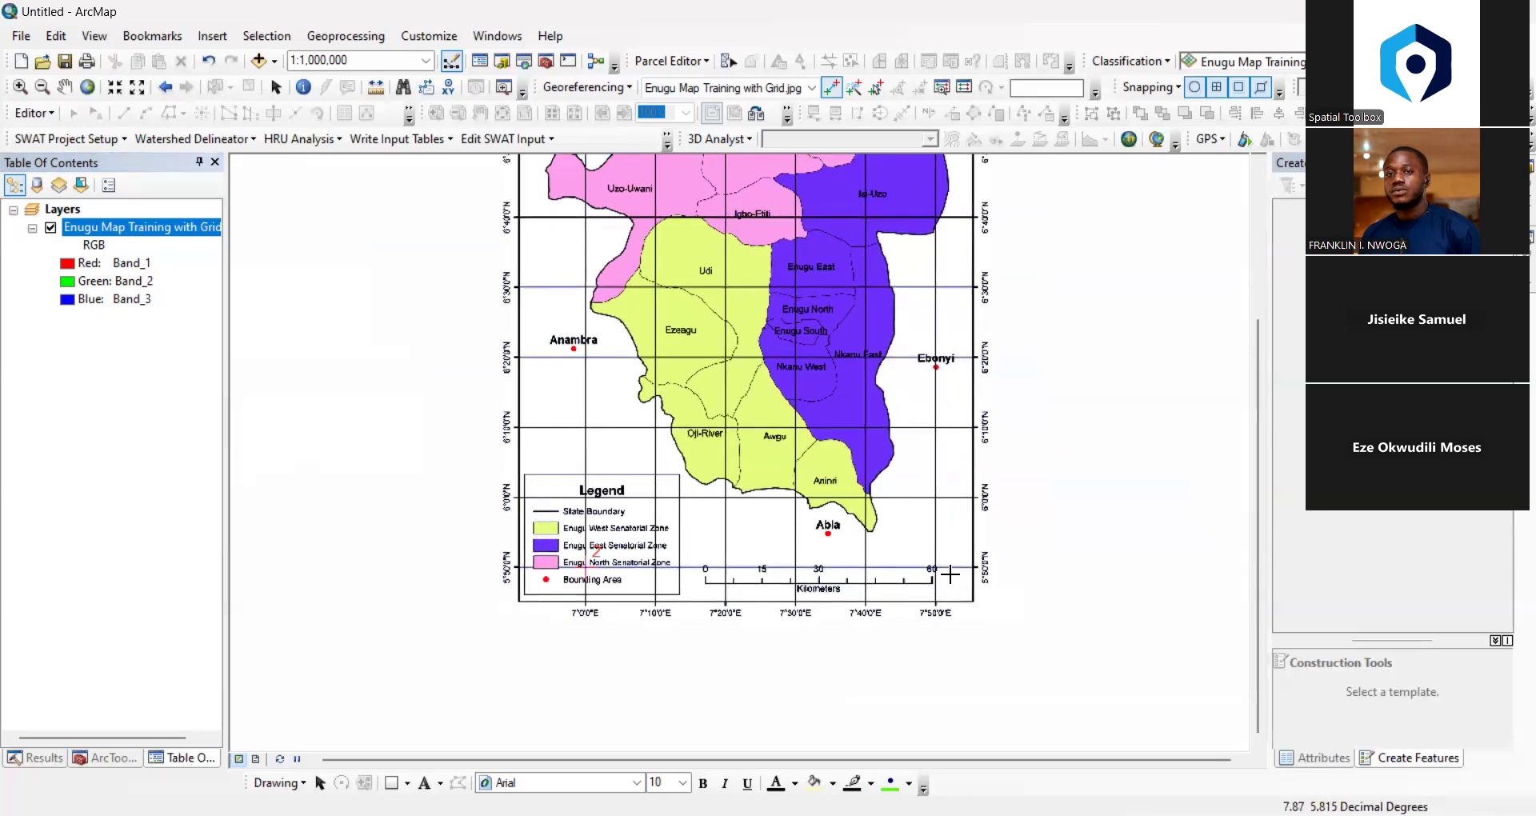
scroll(949, 578, down, 1)
scroll(953, 587, down, 2)
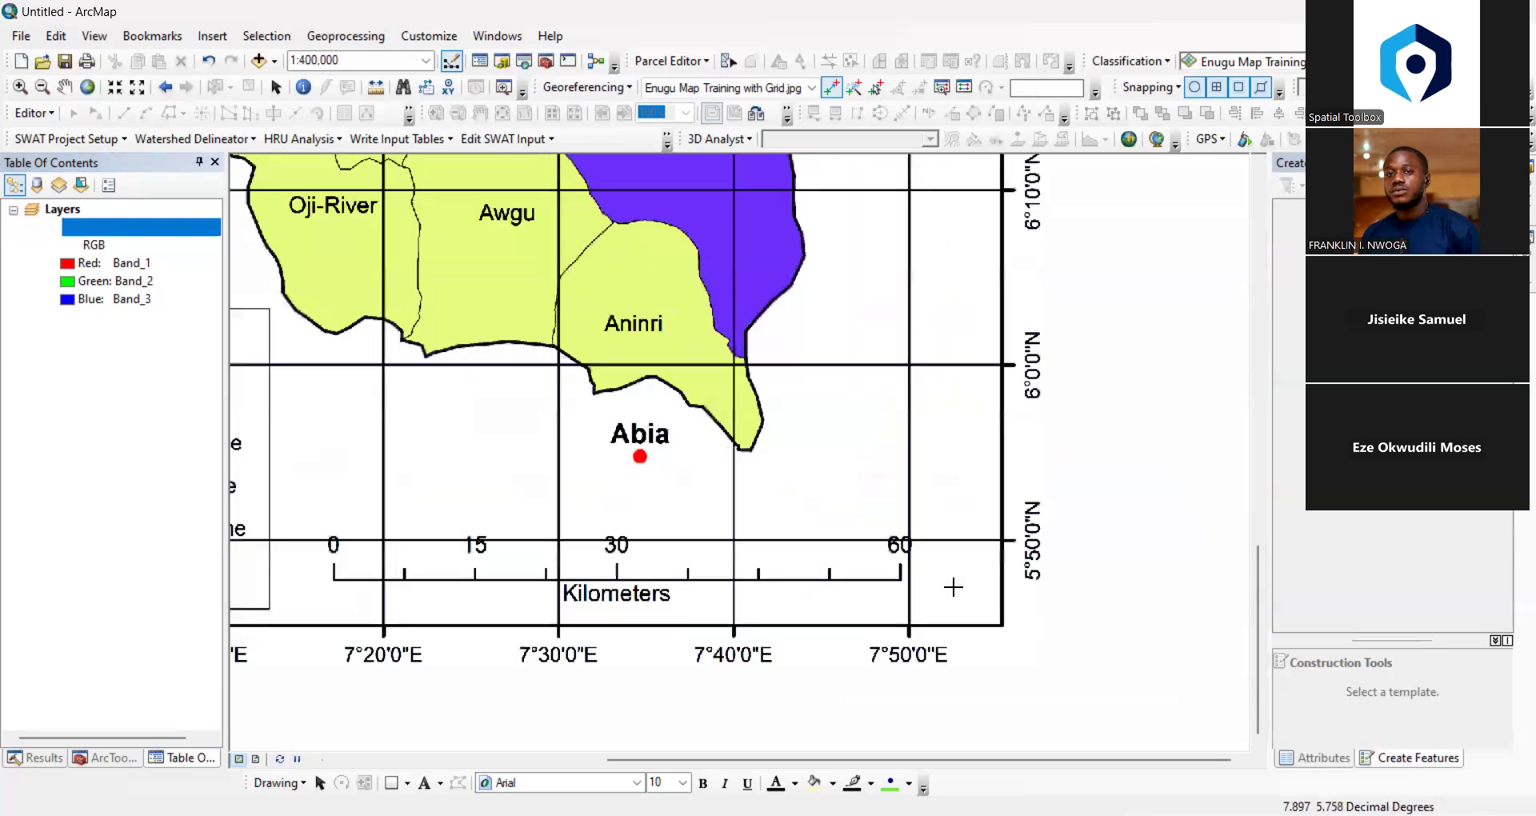
scroll(776, 462, down, 2)
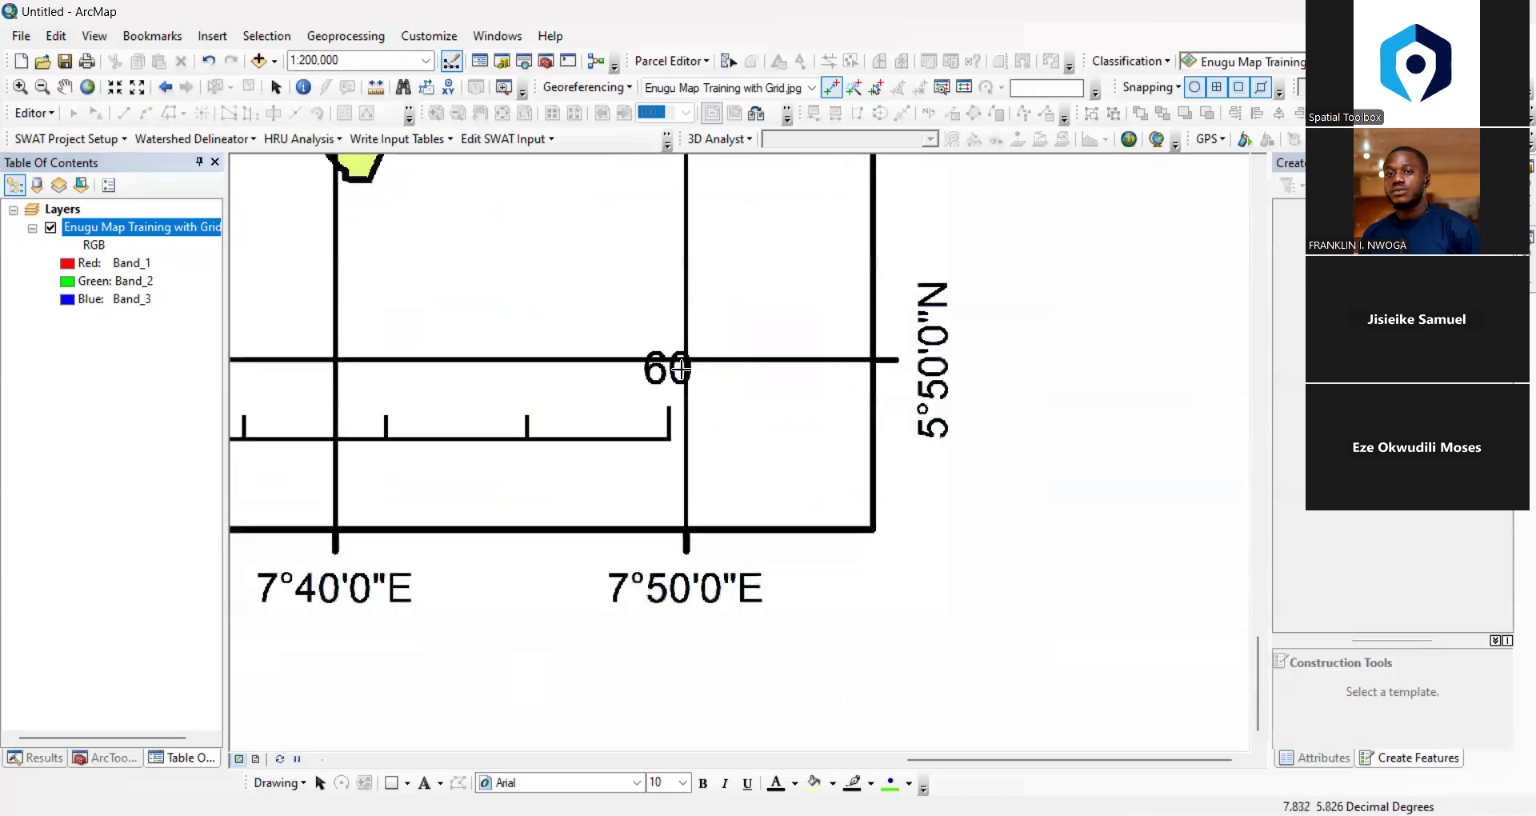
scroll(688, 362, down, 1)
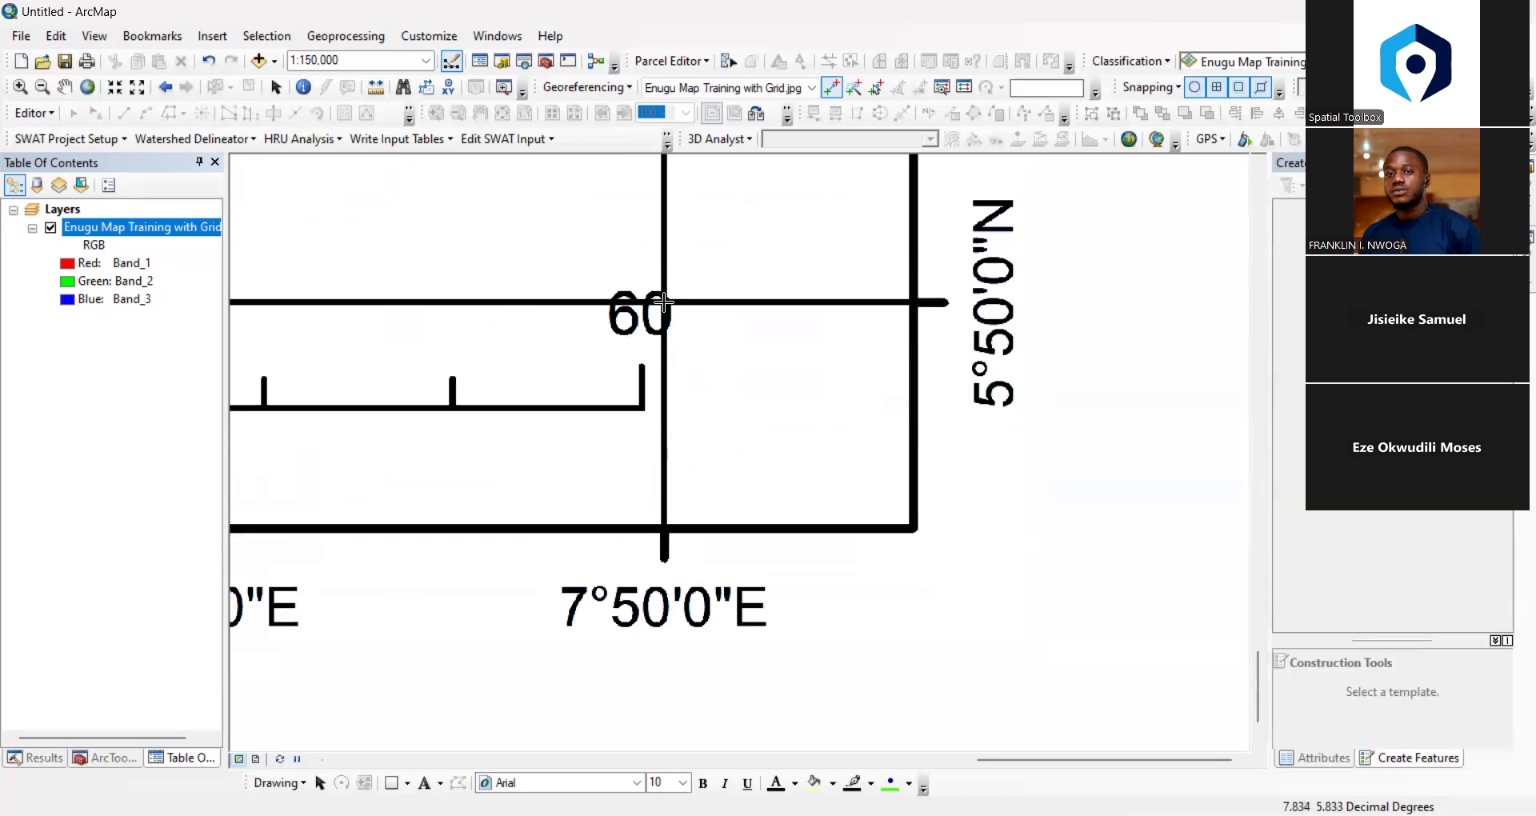
click(664, 302)
Set the third control point's DMS coordinates to longitude 7°50'0" E and latitude 5°50'0" N
right_click(664, 303)
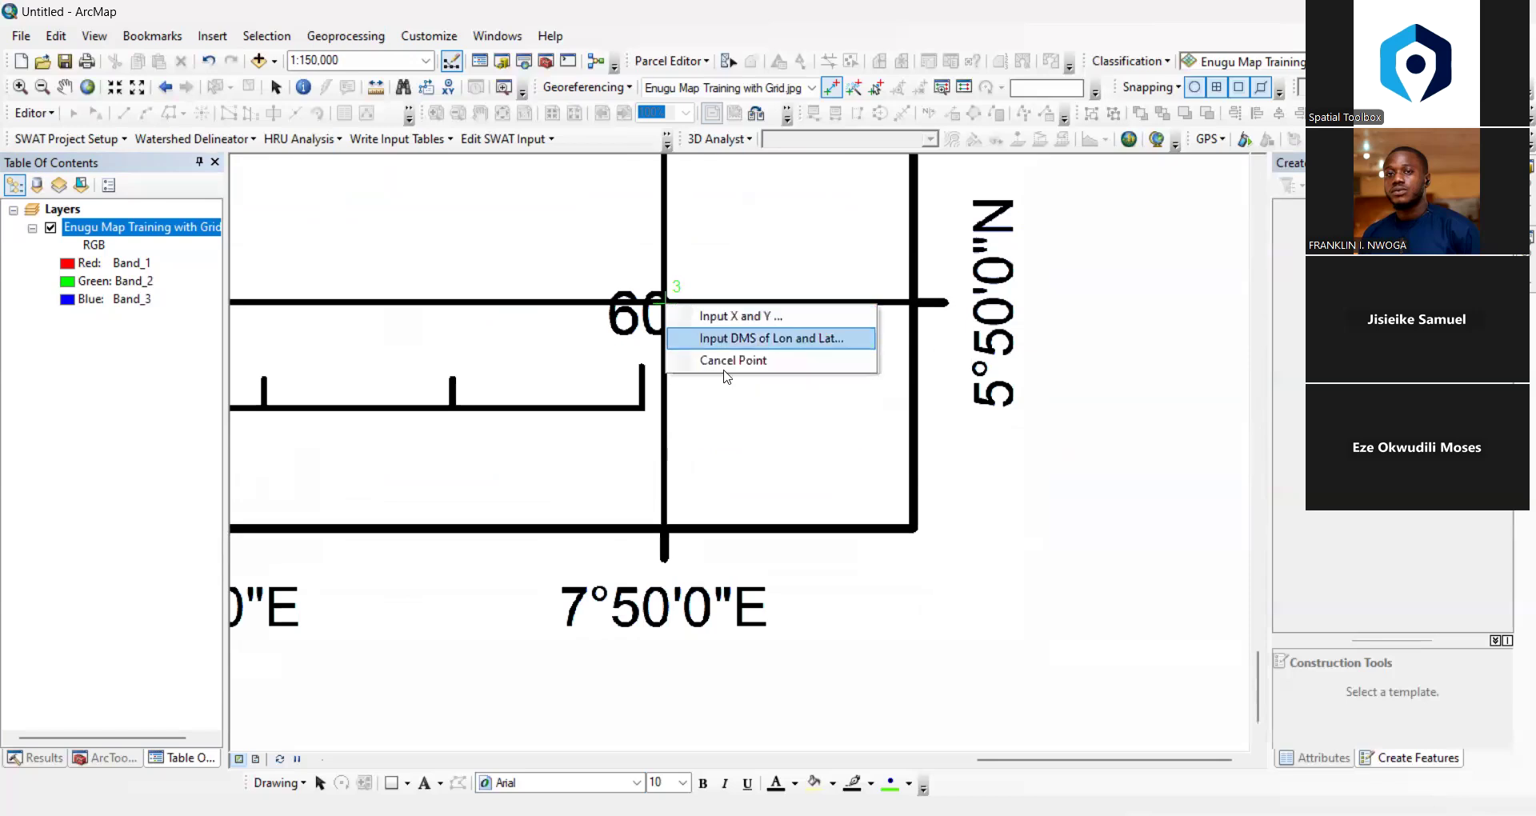
click(752, 345)
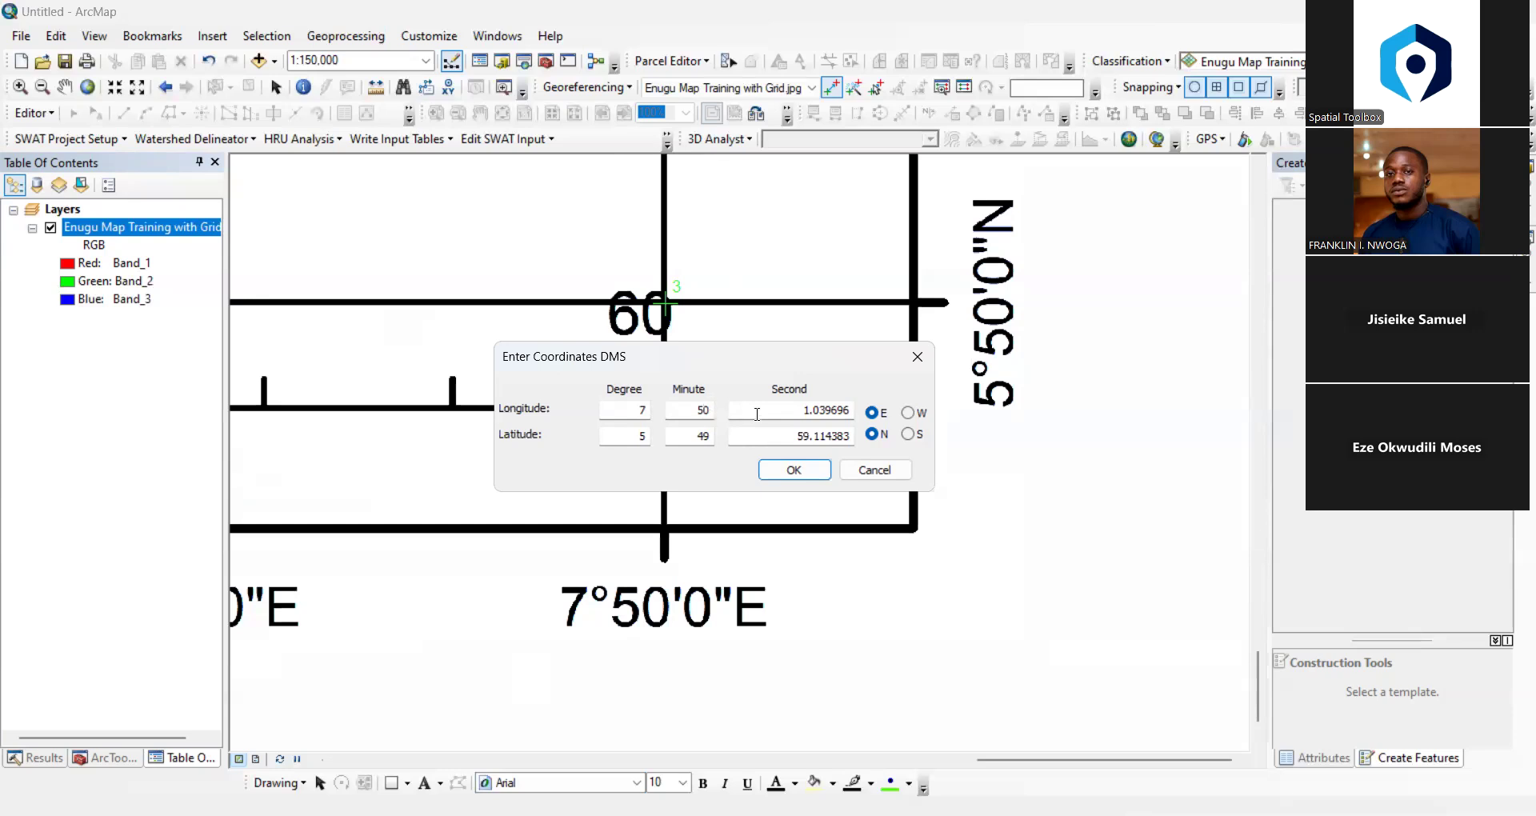
drag(776, 414, 890, 414)
text(0)
double_click(715, 440)
text(50)
click(842, 435)
drag(841, 435, 869, 437)
text(0)
click(775, 470)
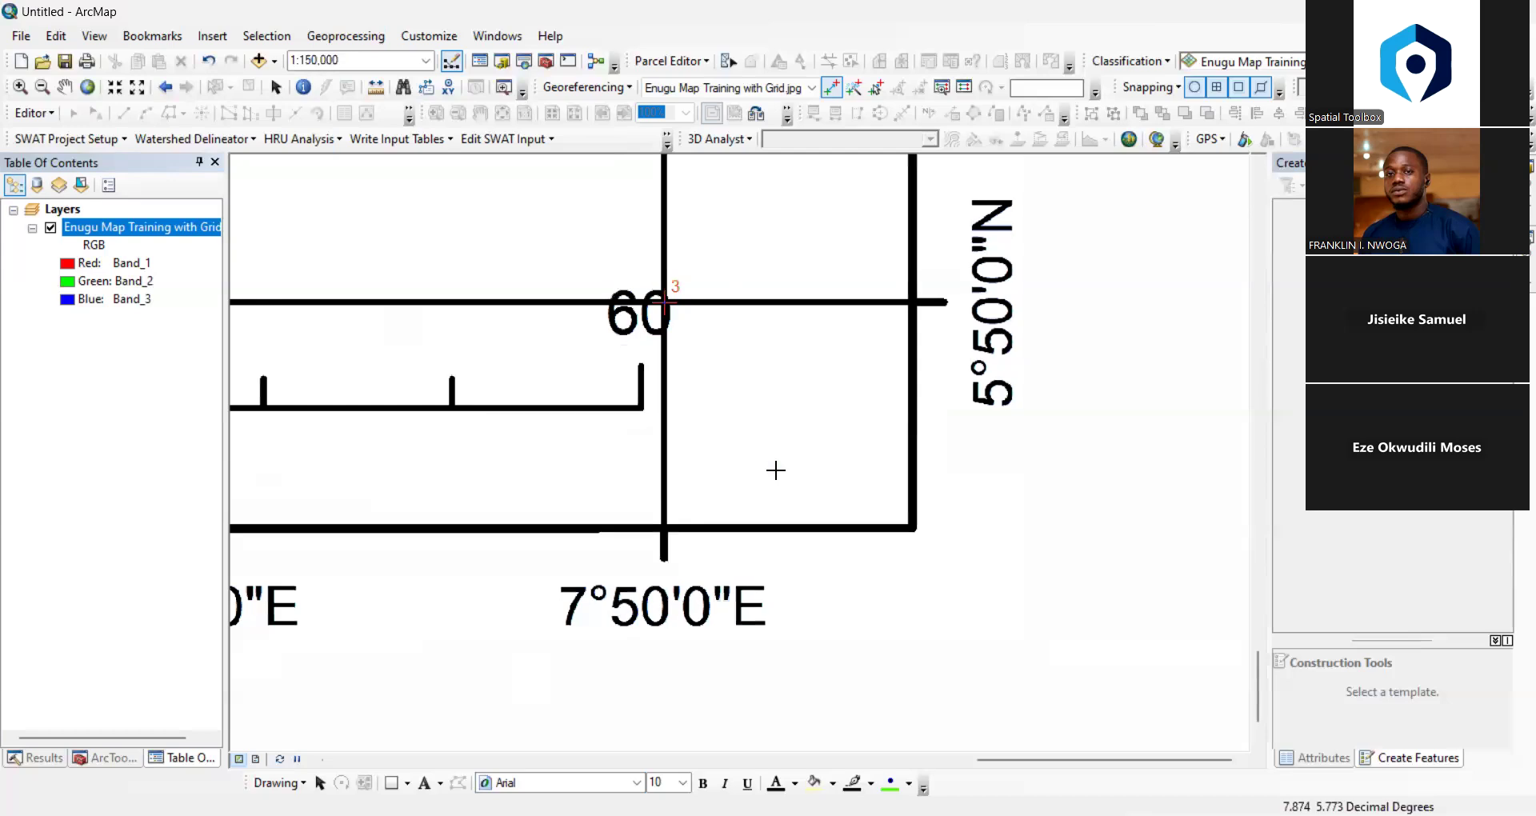
Bring the second and third control points into view and circle the Georeferencing label in red
scroll(775, 470, up, 3)
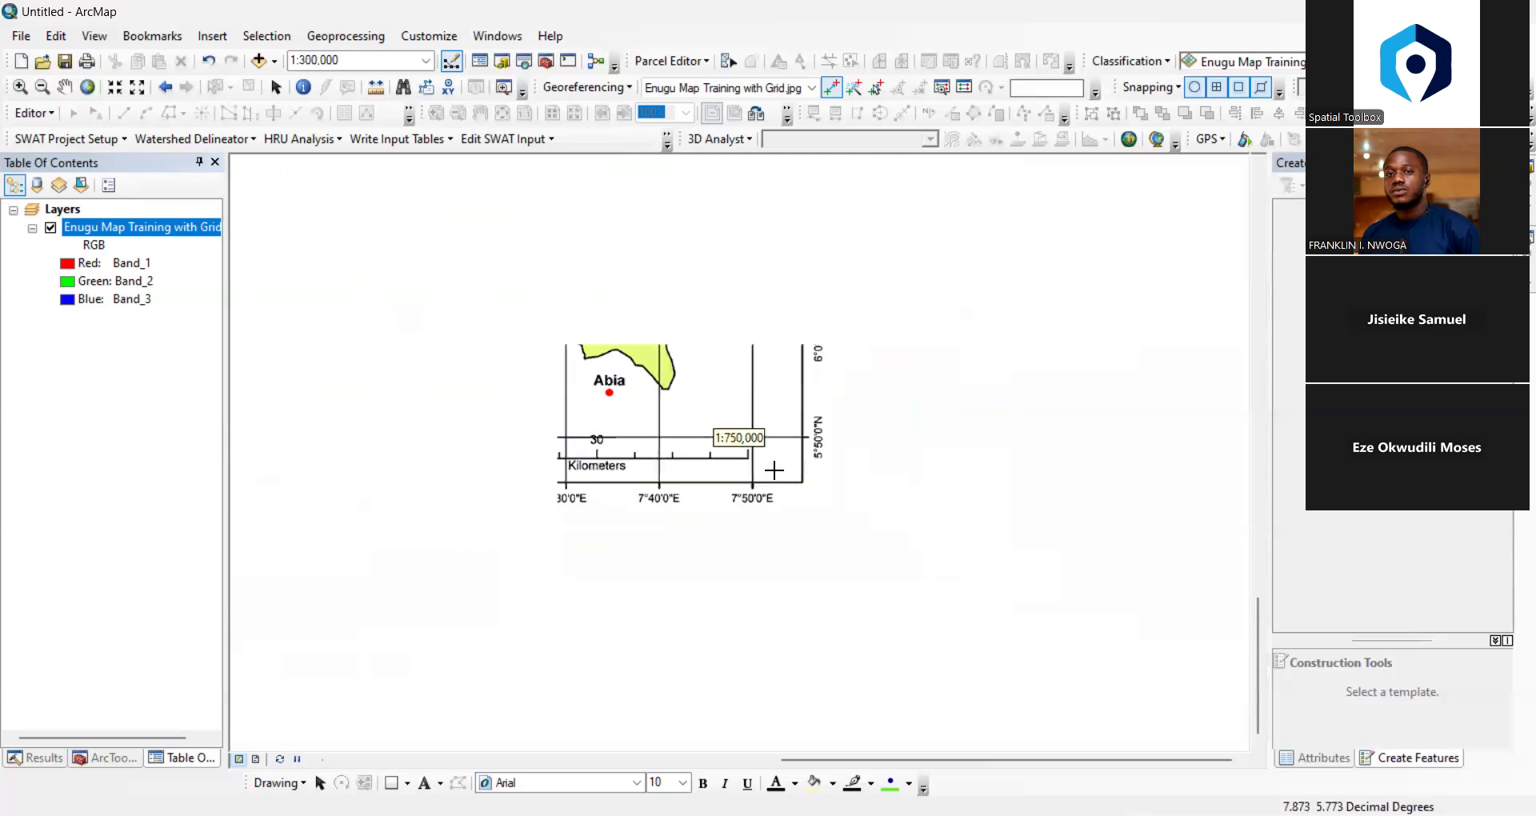
drag(531, 277, 770, 561)
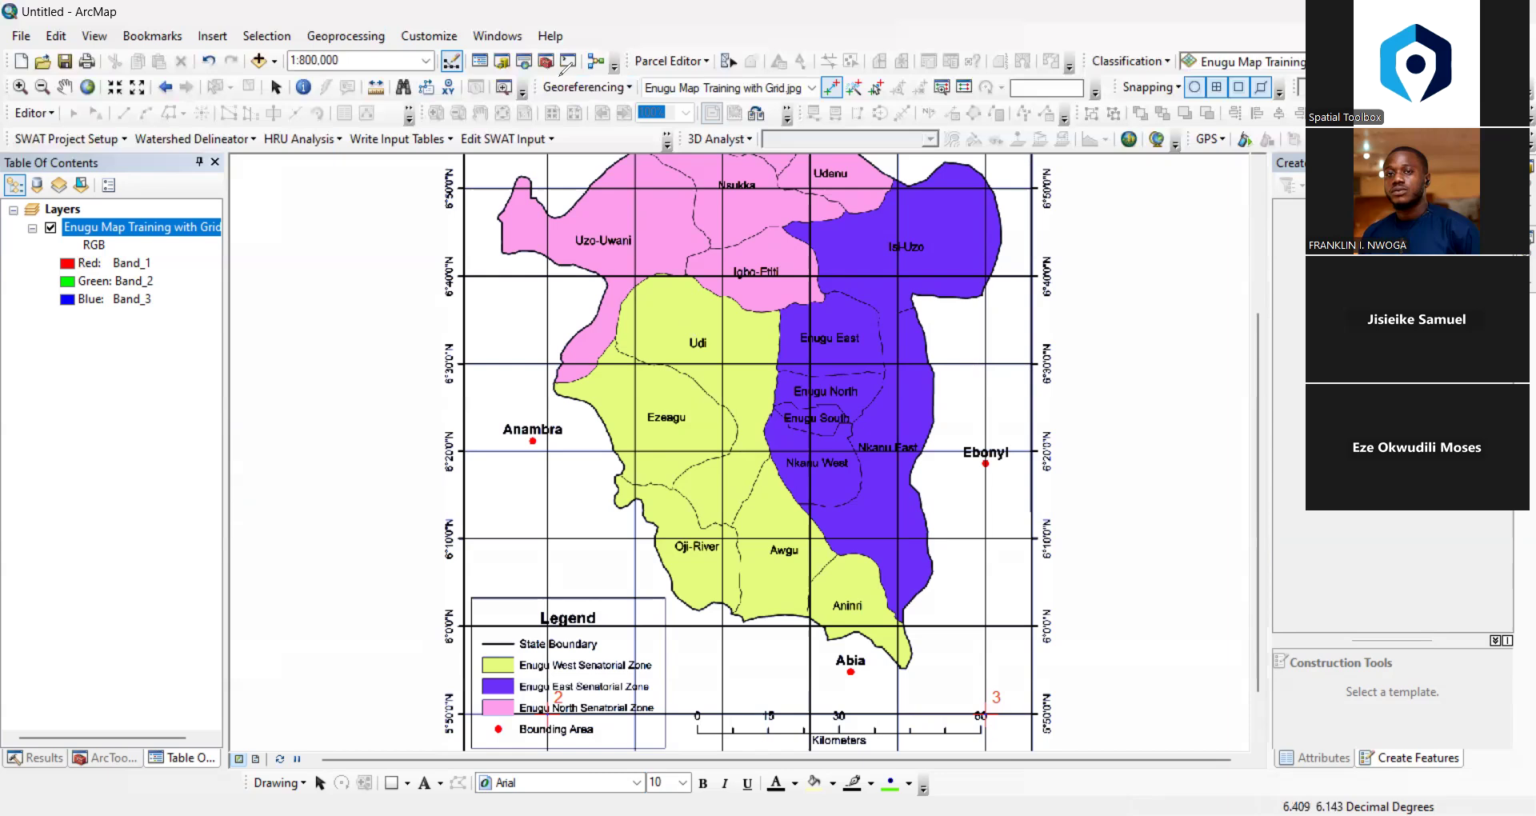
mouse_move(558, 74)
mouse_down()
mouse_move(633, 102)
mouse_move(564, 74)
mouse_up()
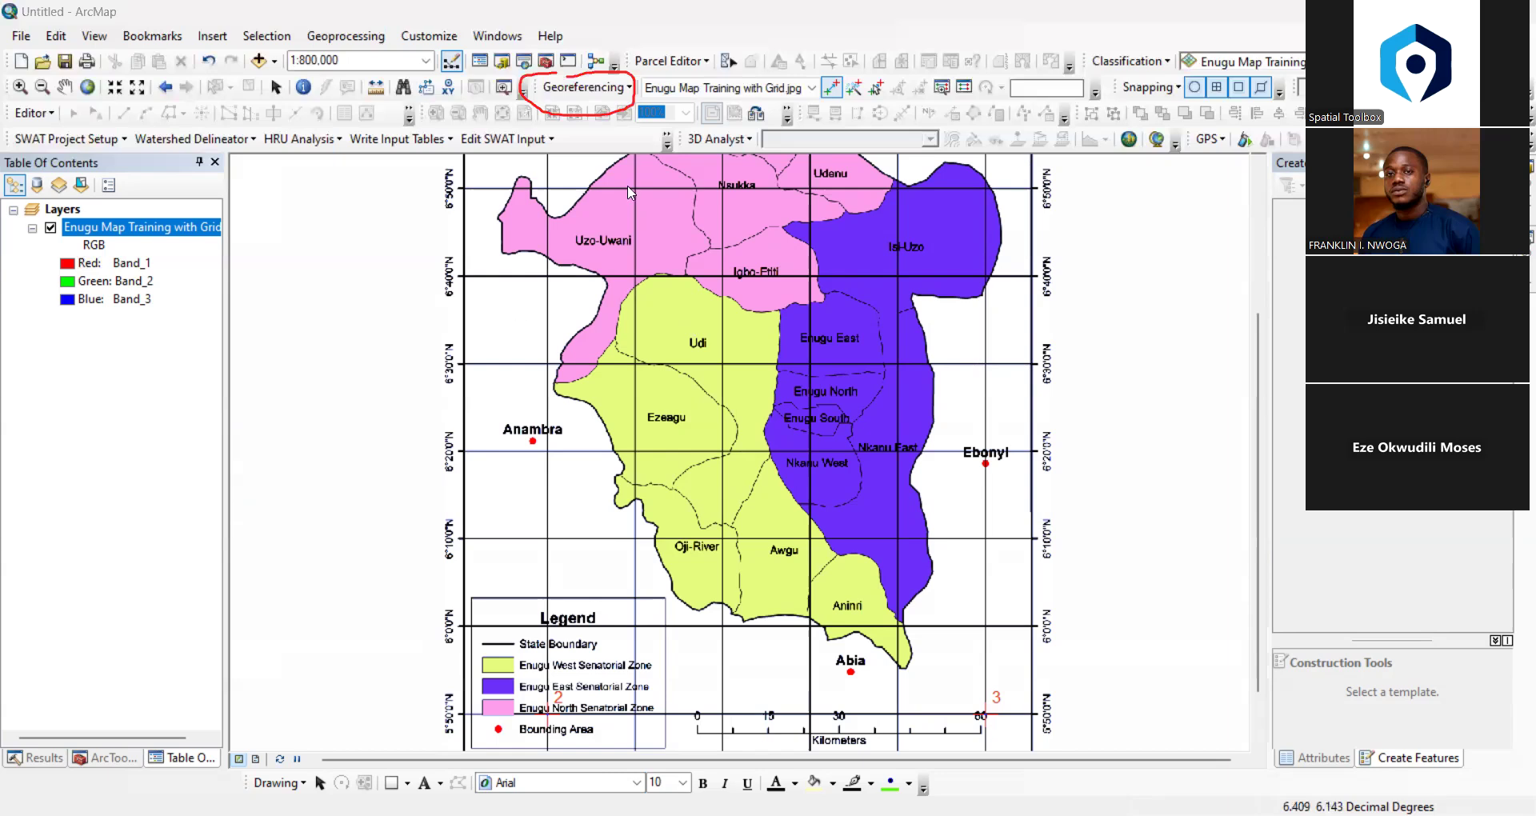
Open the Rectify settings for saving the georeferenced Enugu map as a new raster
click(631, 88)
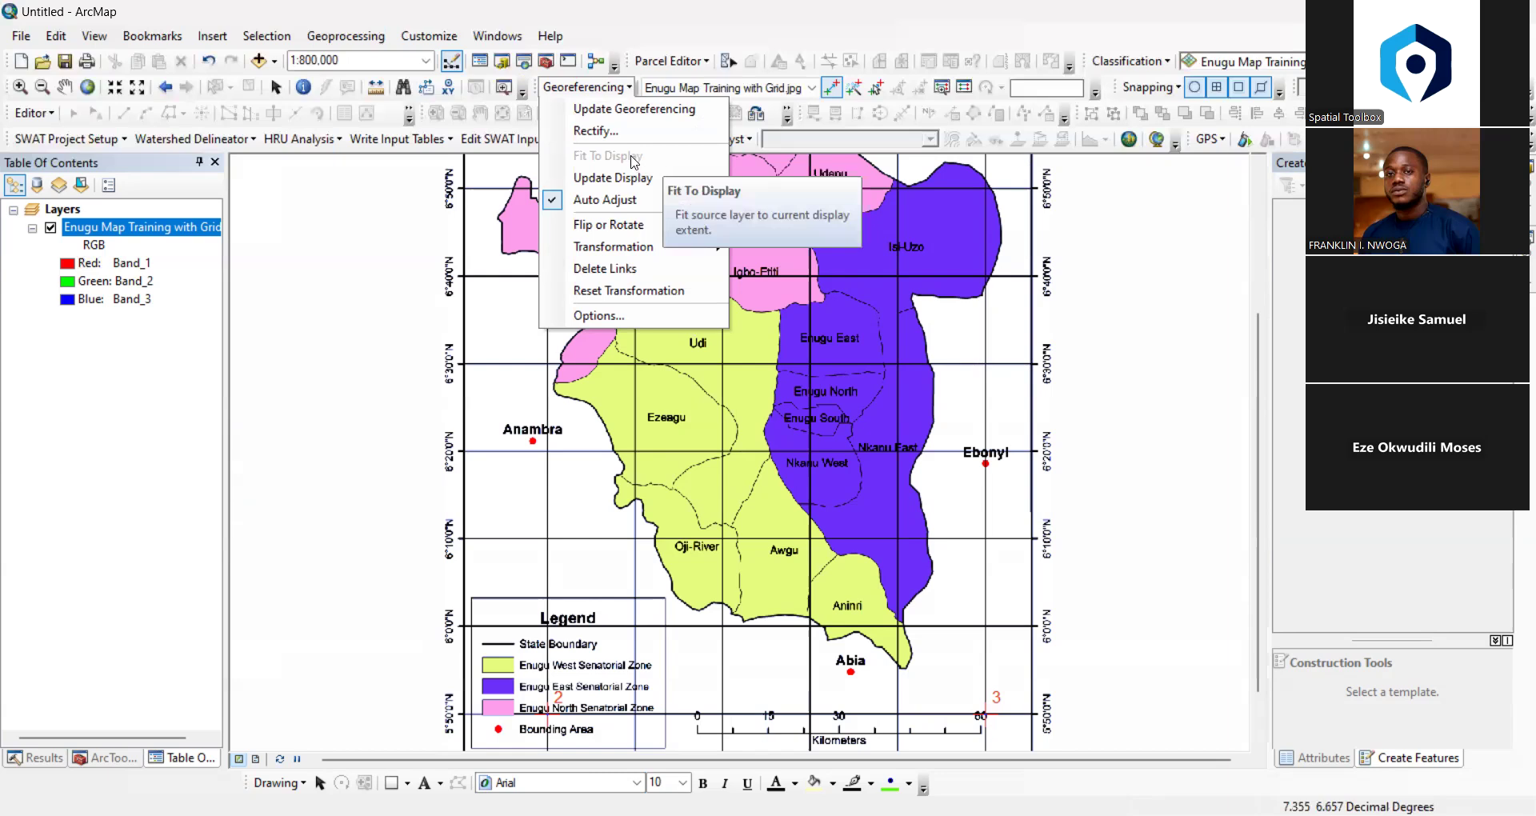
click(625, 88)
click(625, 88)
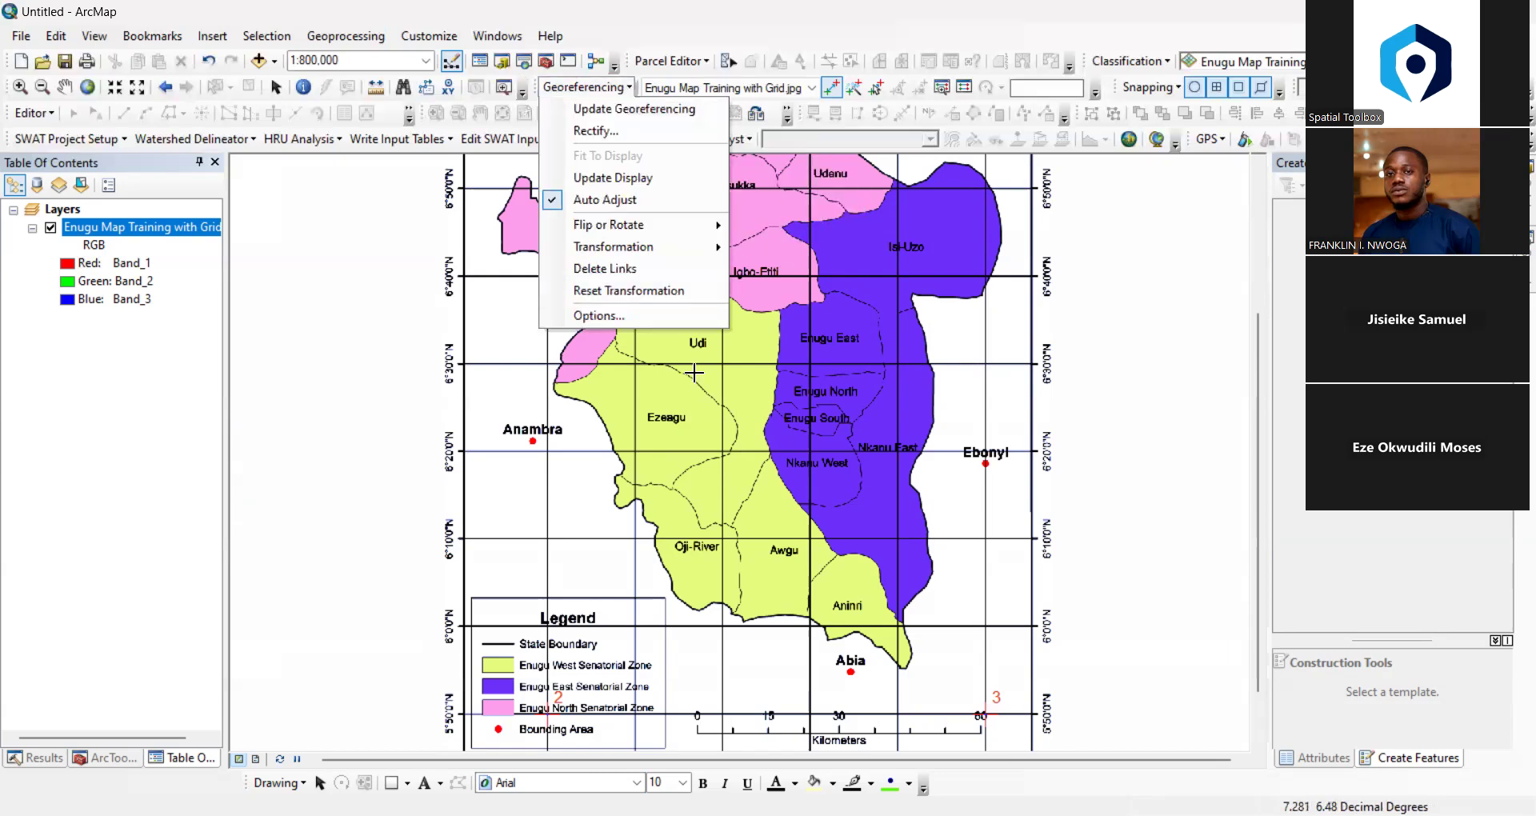
click(622, 132)
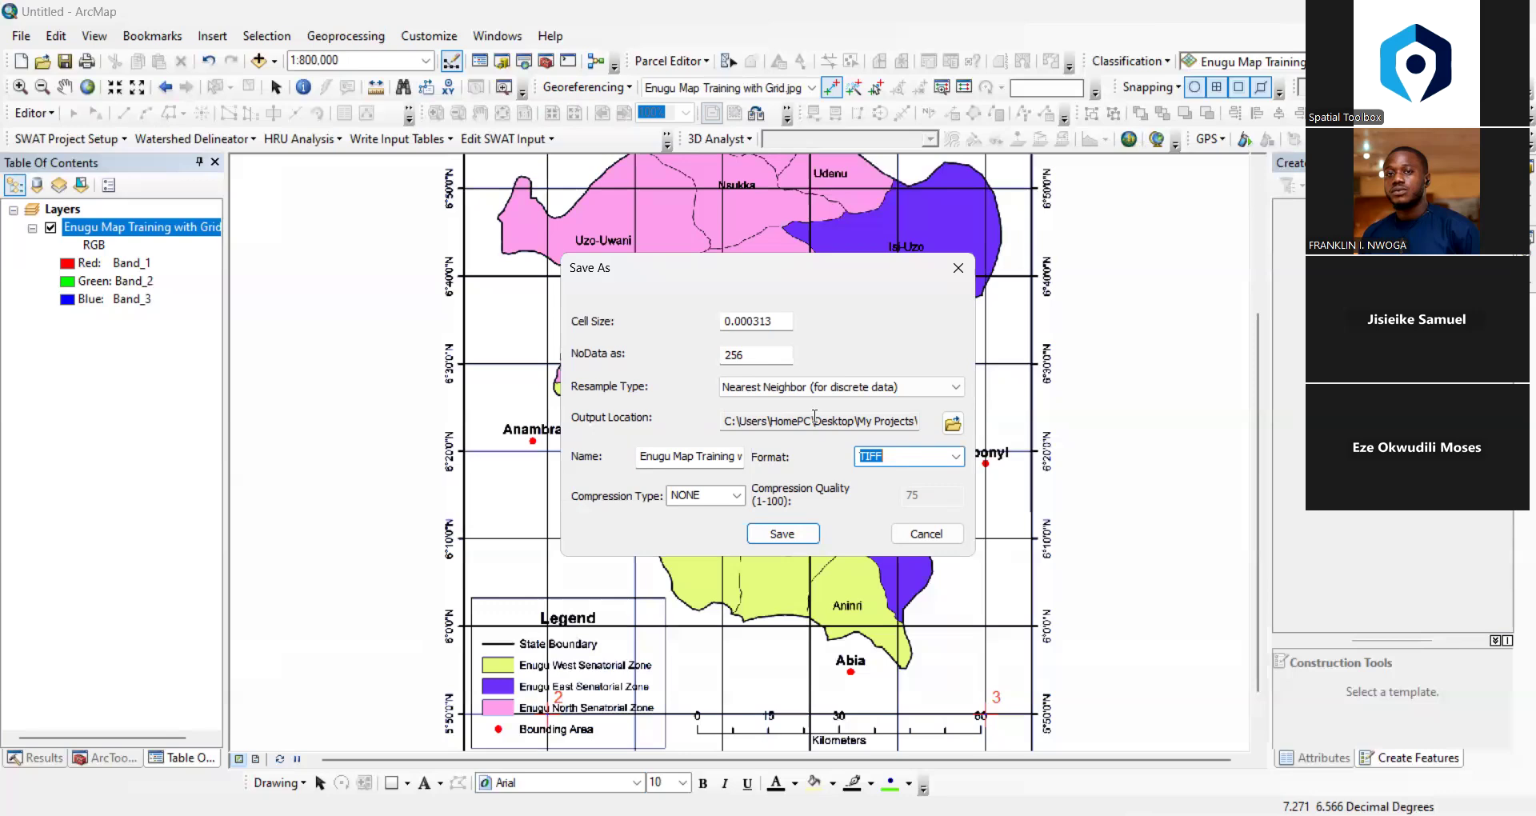
Set the rectified raster's output location to the Mapping folder in C:\GIS Projects\Tutorial
click(952, 427)
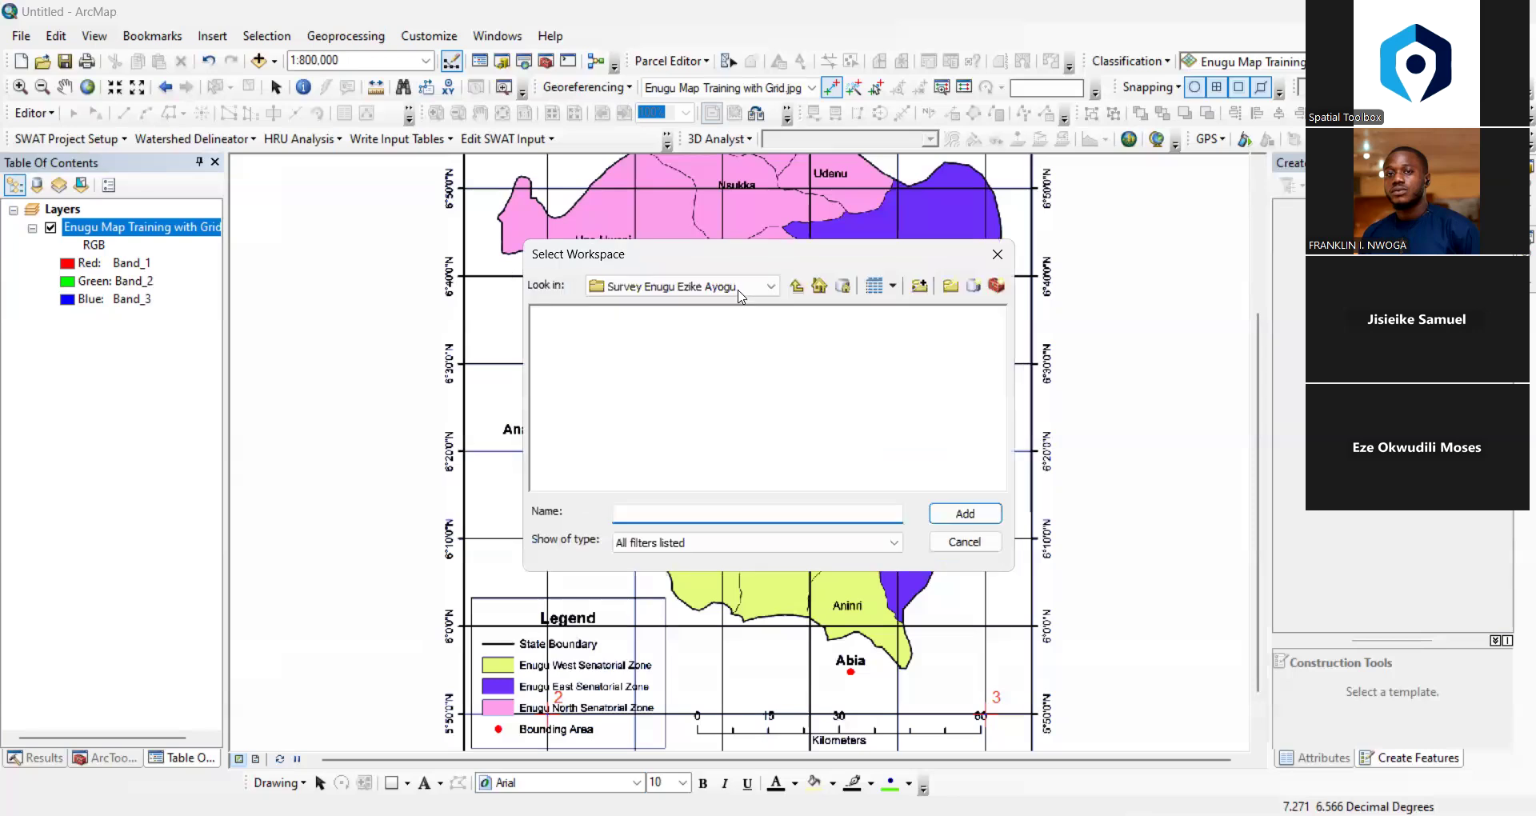
click(741, 294)
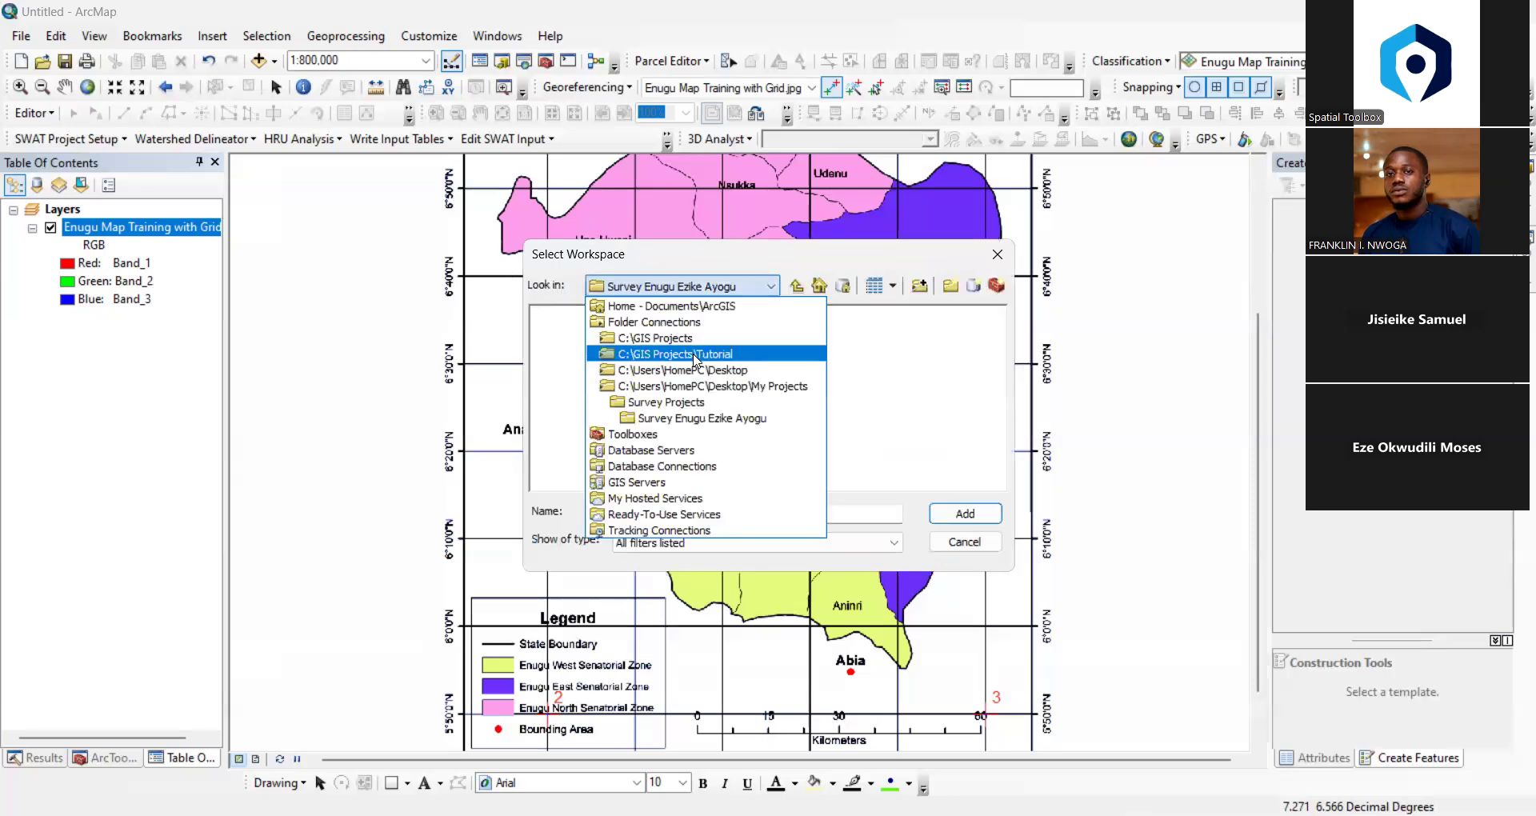
click(694, 354)
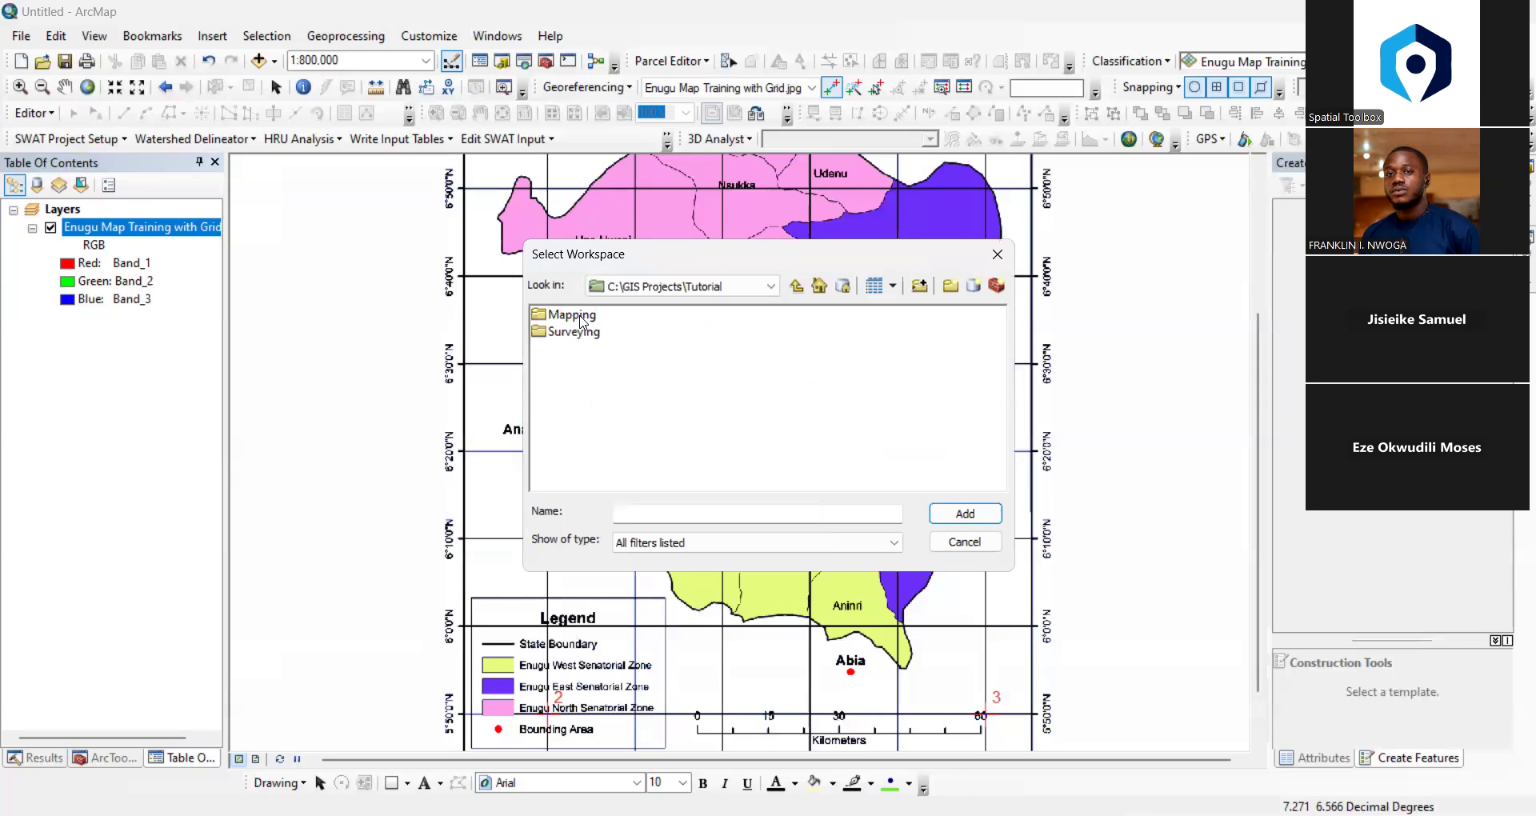
click(573, 315)
click(957, 514)
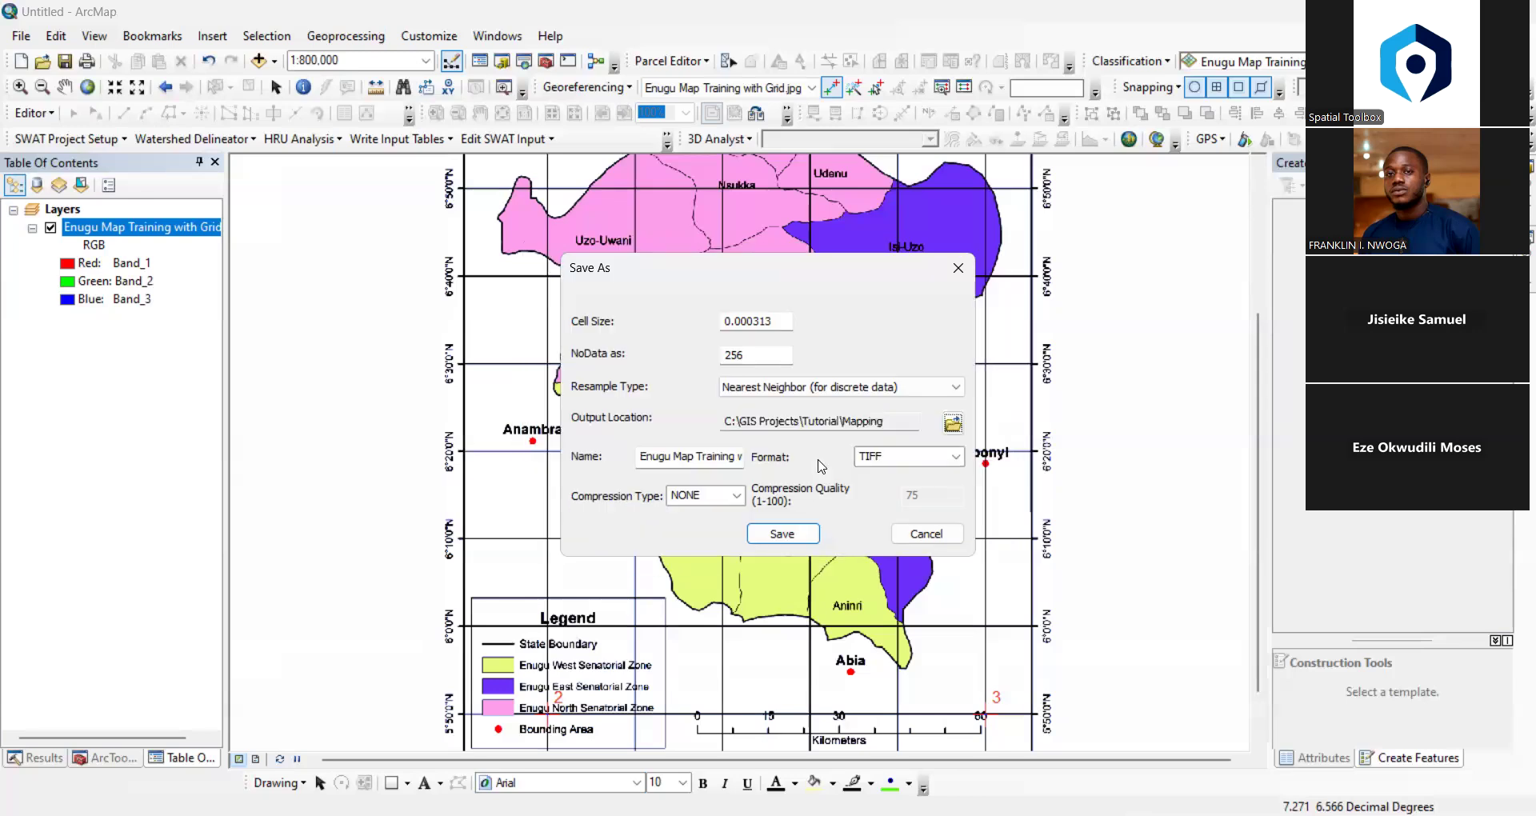
Save the rectified raster in TIFF format under the name Enugu Map Training with Grid1.tif
drag(688, 455, 769, 454)
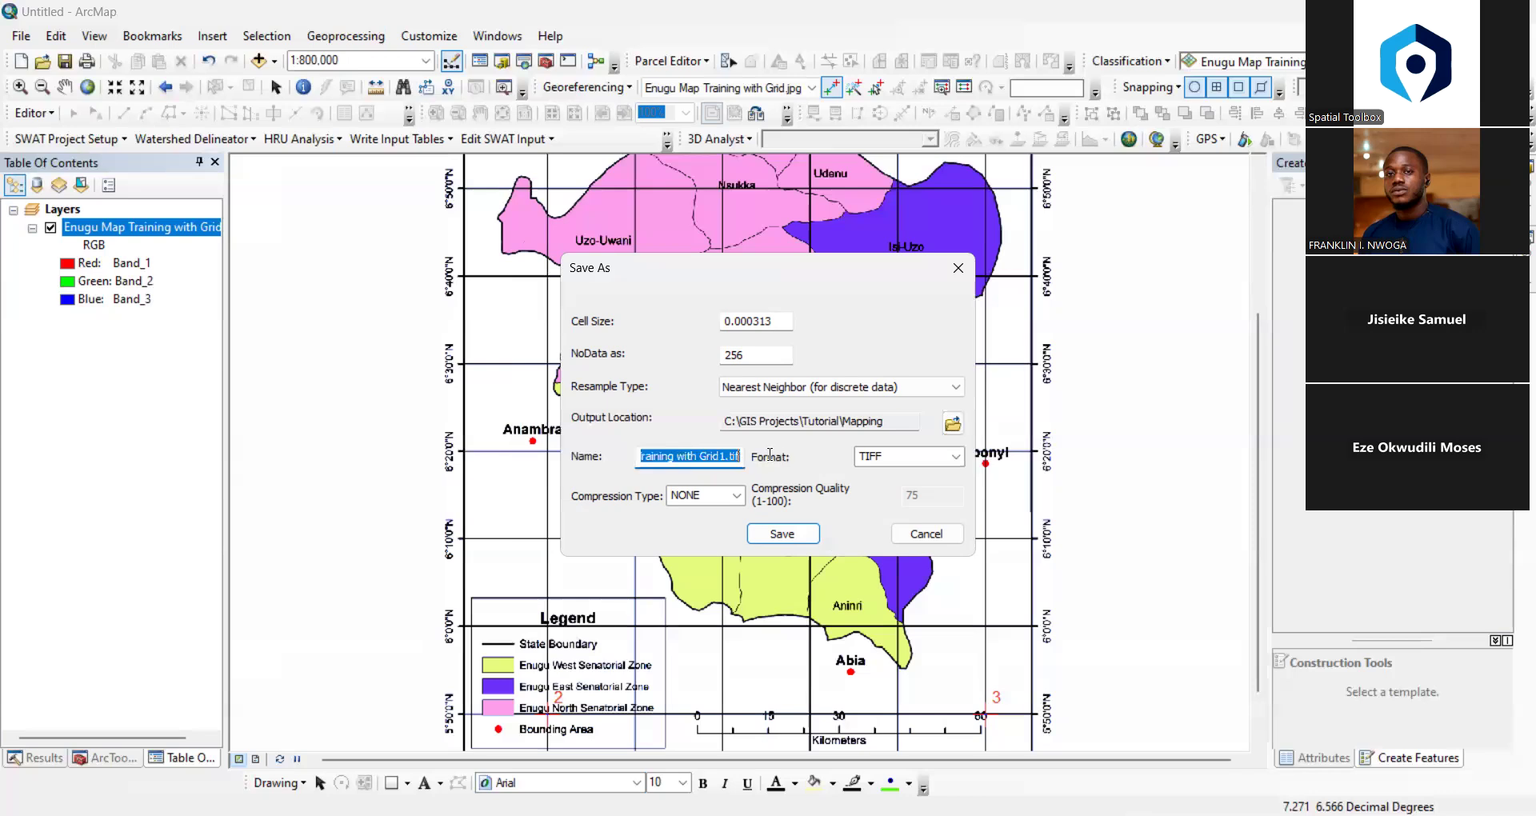
click(728, 455)
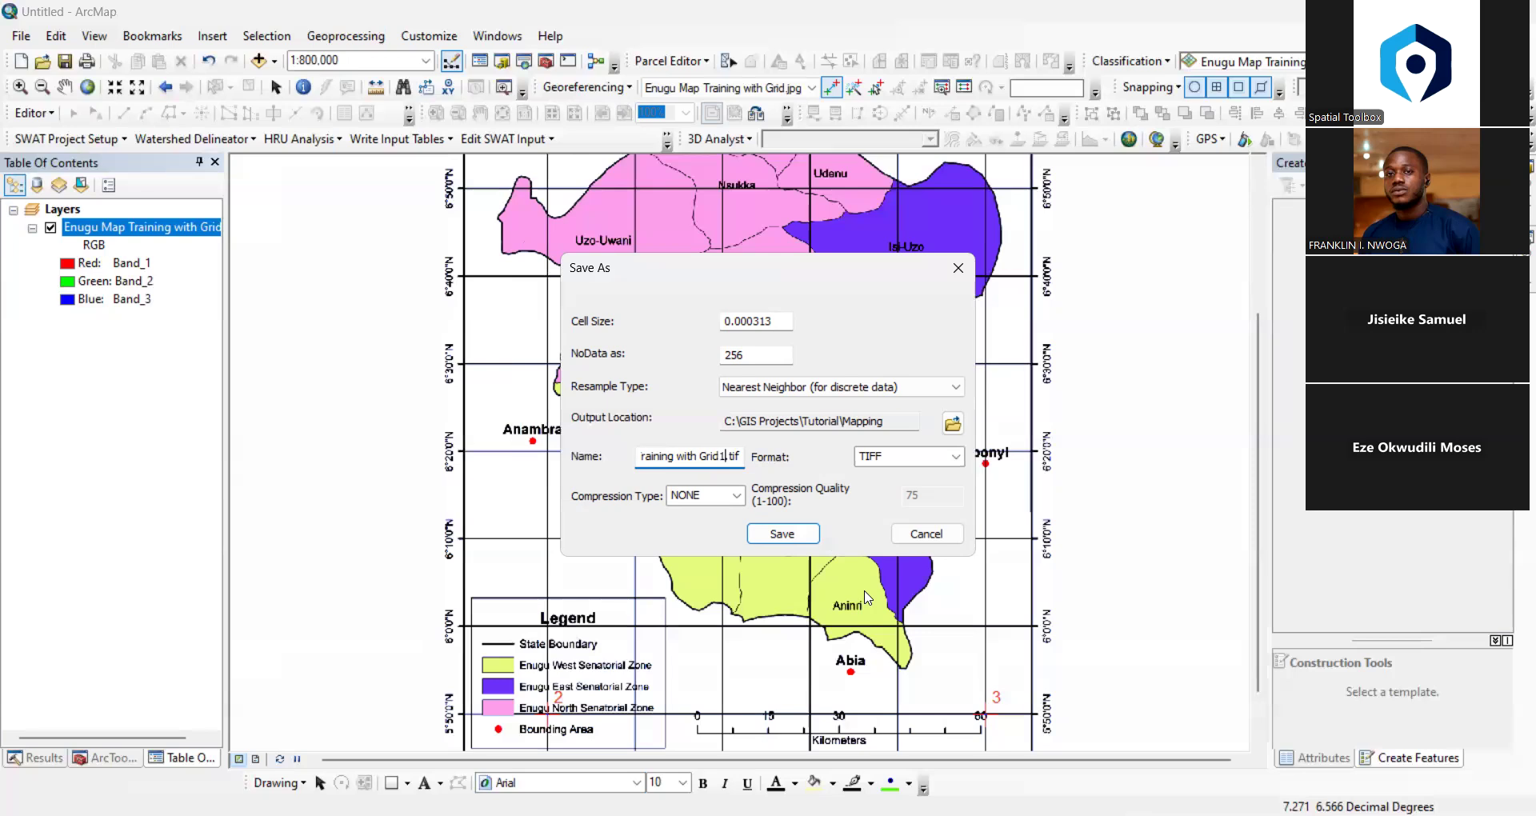
click(782, 532)
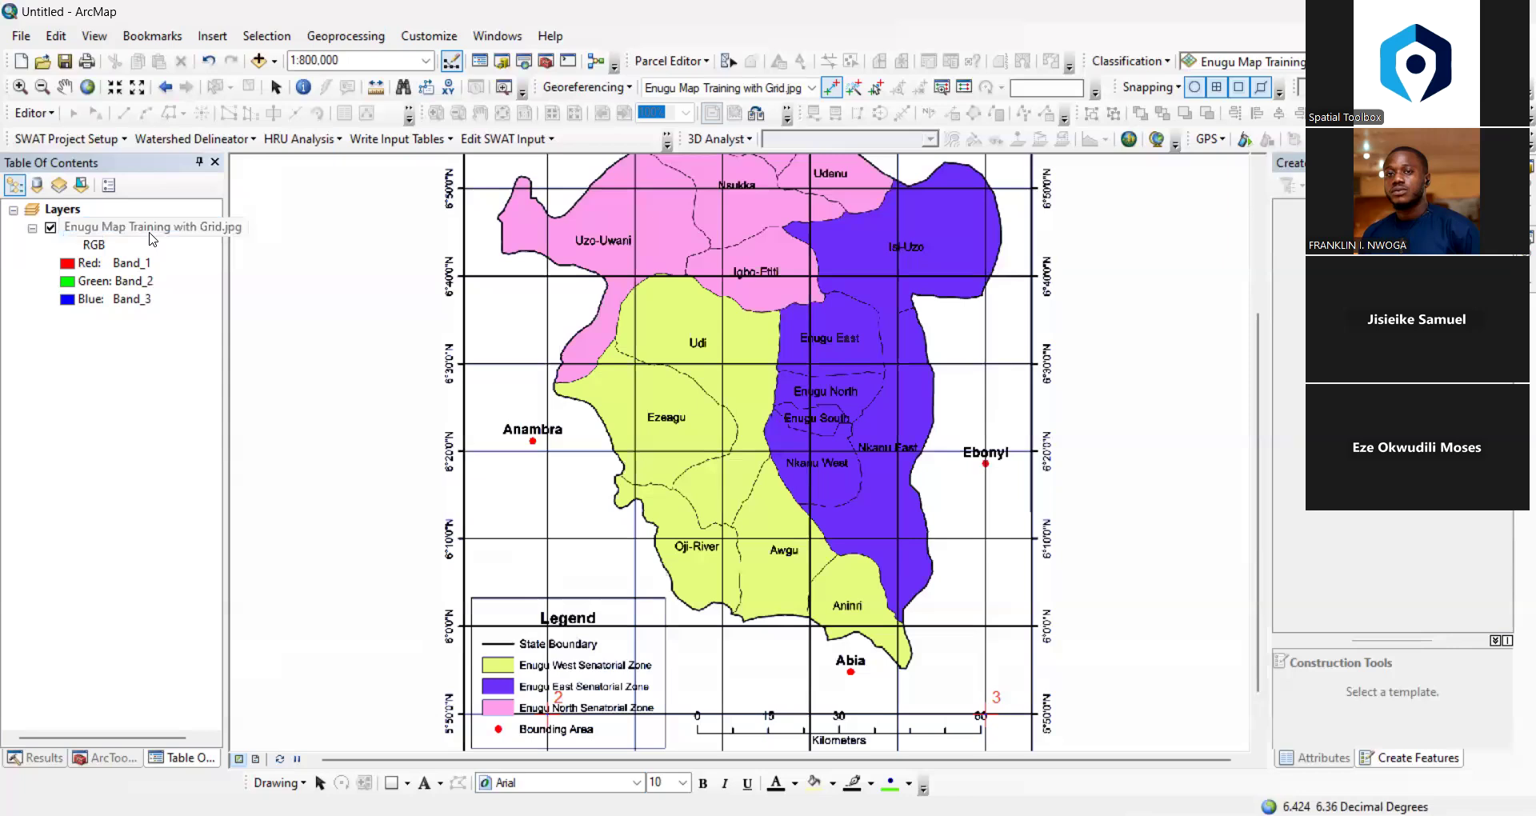
Replace the Enugu Map Training with Grid.jpg layer with the rectified Enugu Map Training with Grid1.tif from the Mapping folder
right_click(149, 230)
click(196, 265)
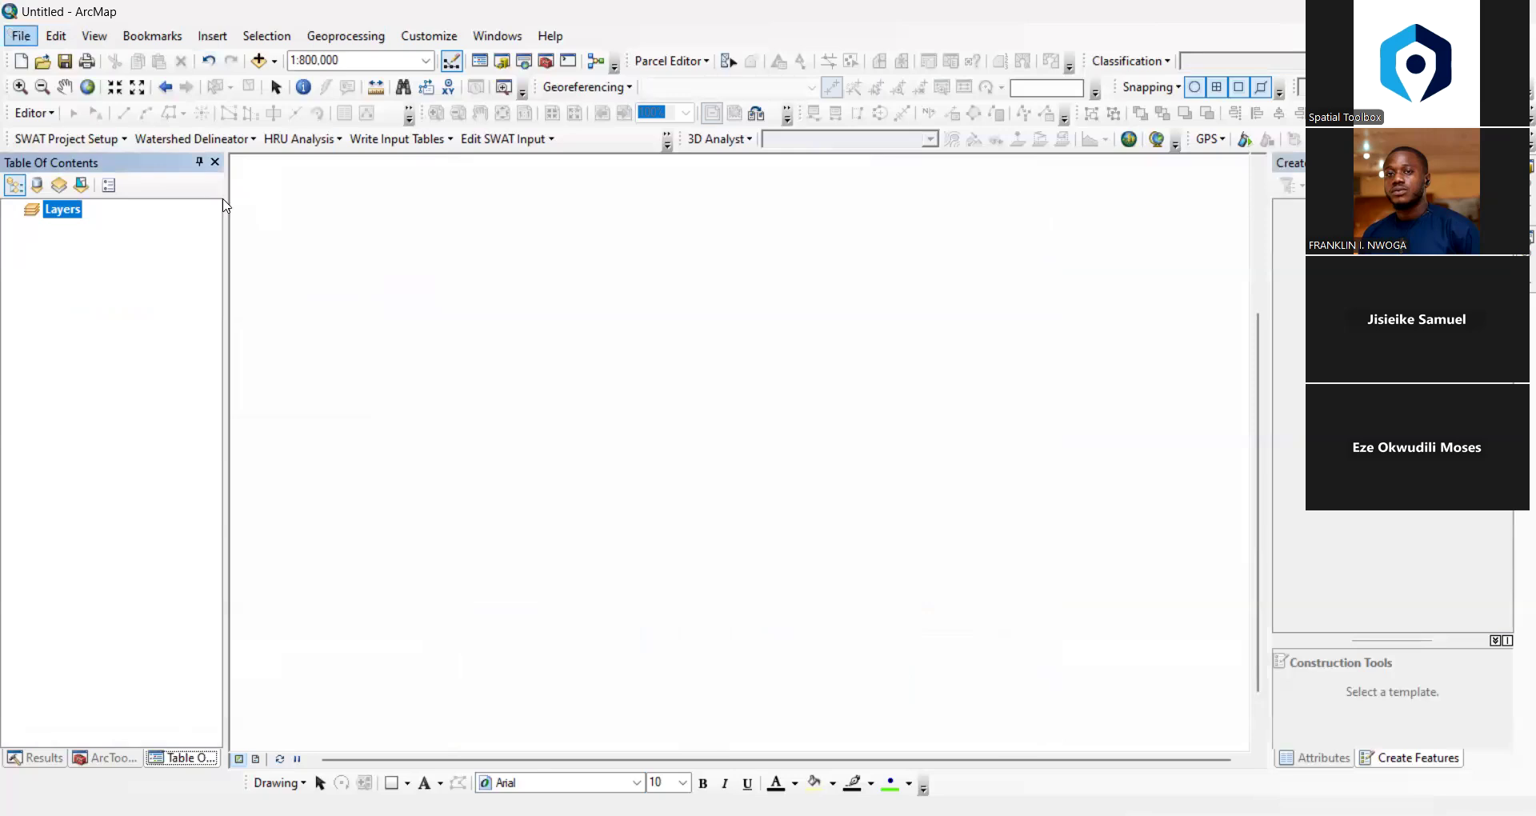
click(21, 36)
mouse_move(160, 199)
click(341, 206)
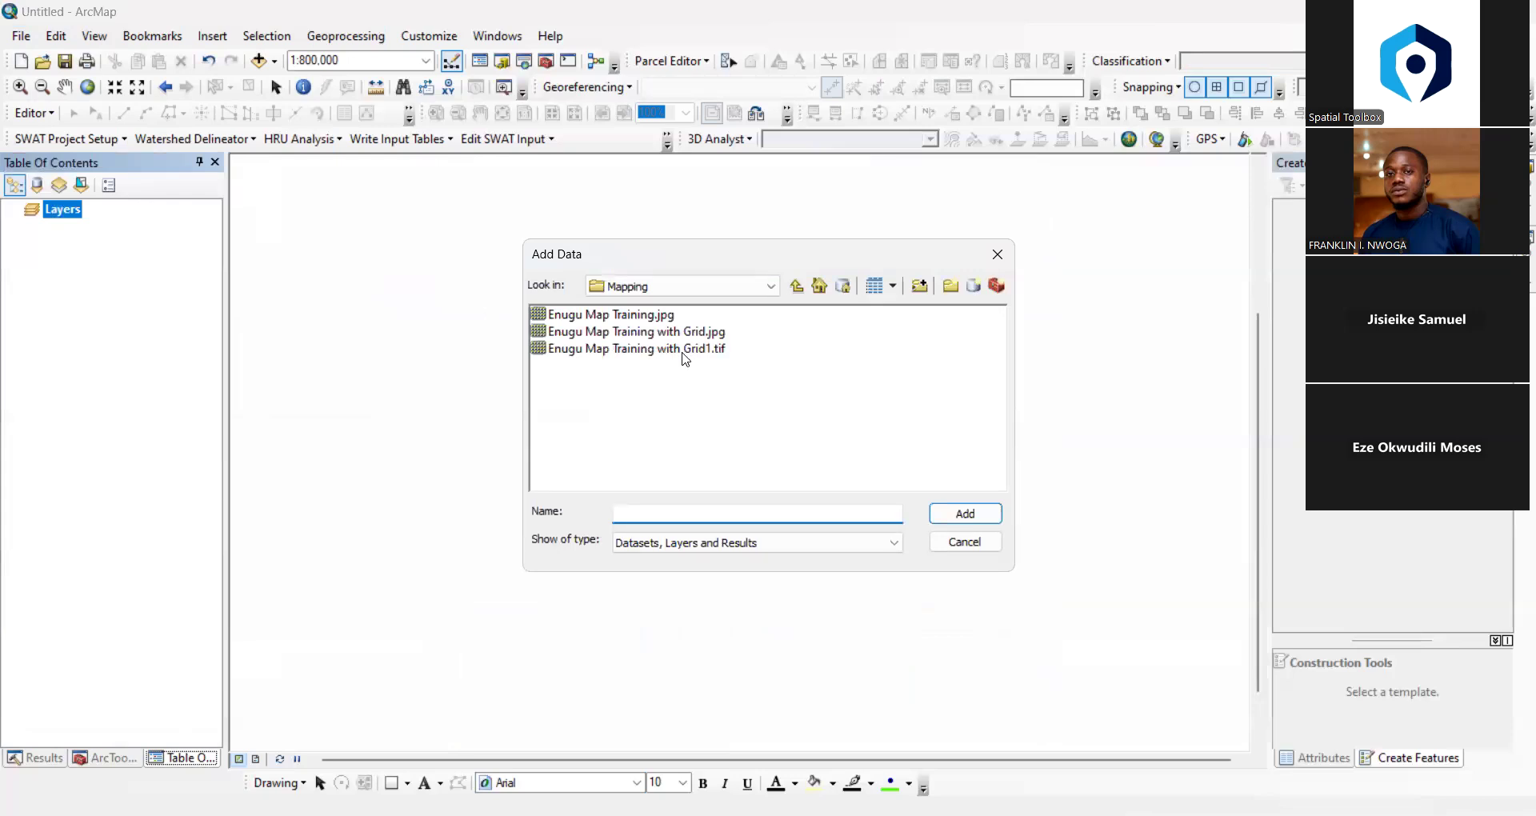
click(685, 356)
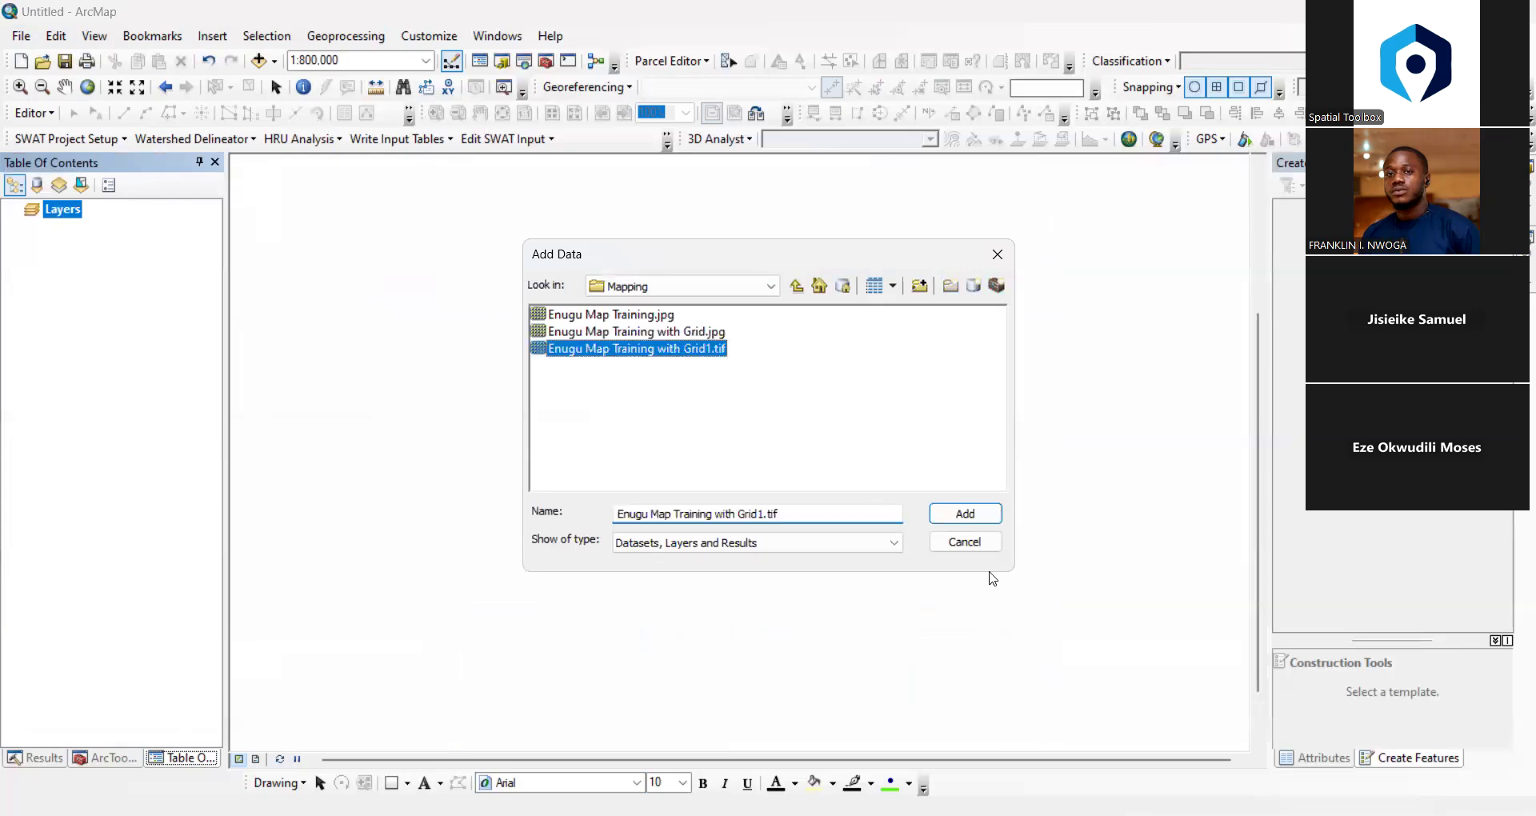
click(962, 514)
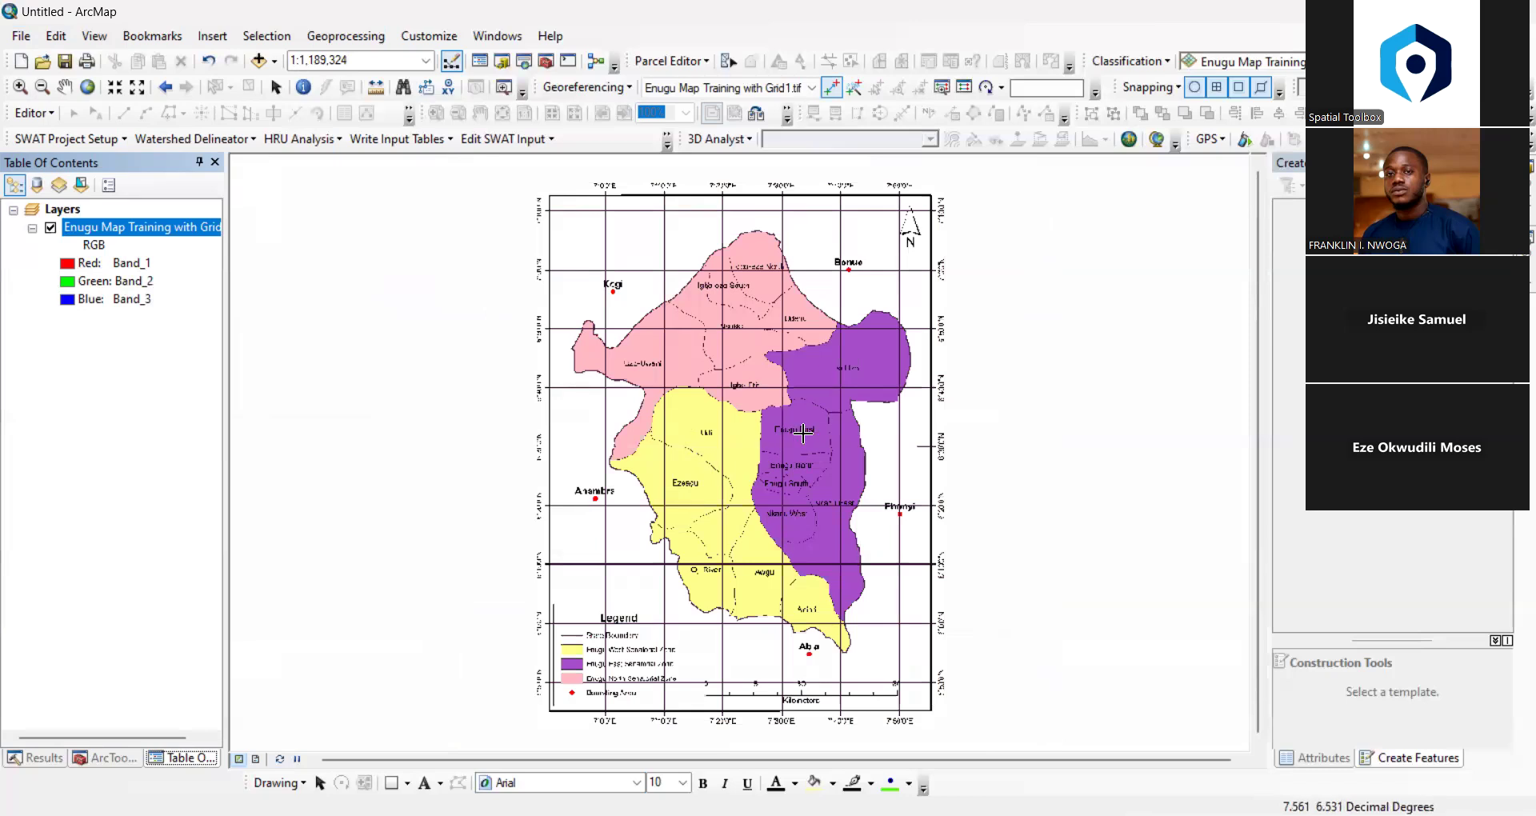
scroll(802, 432, up, 2)
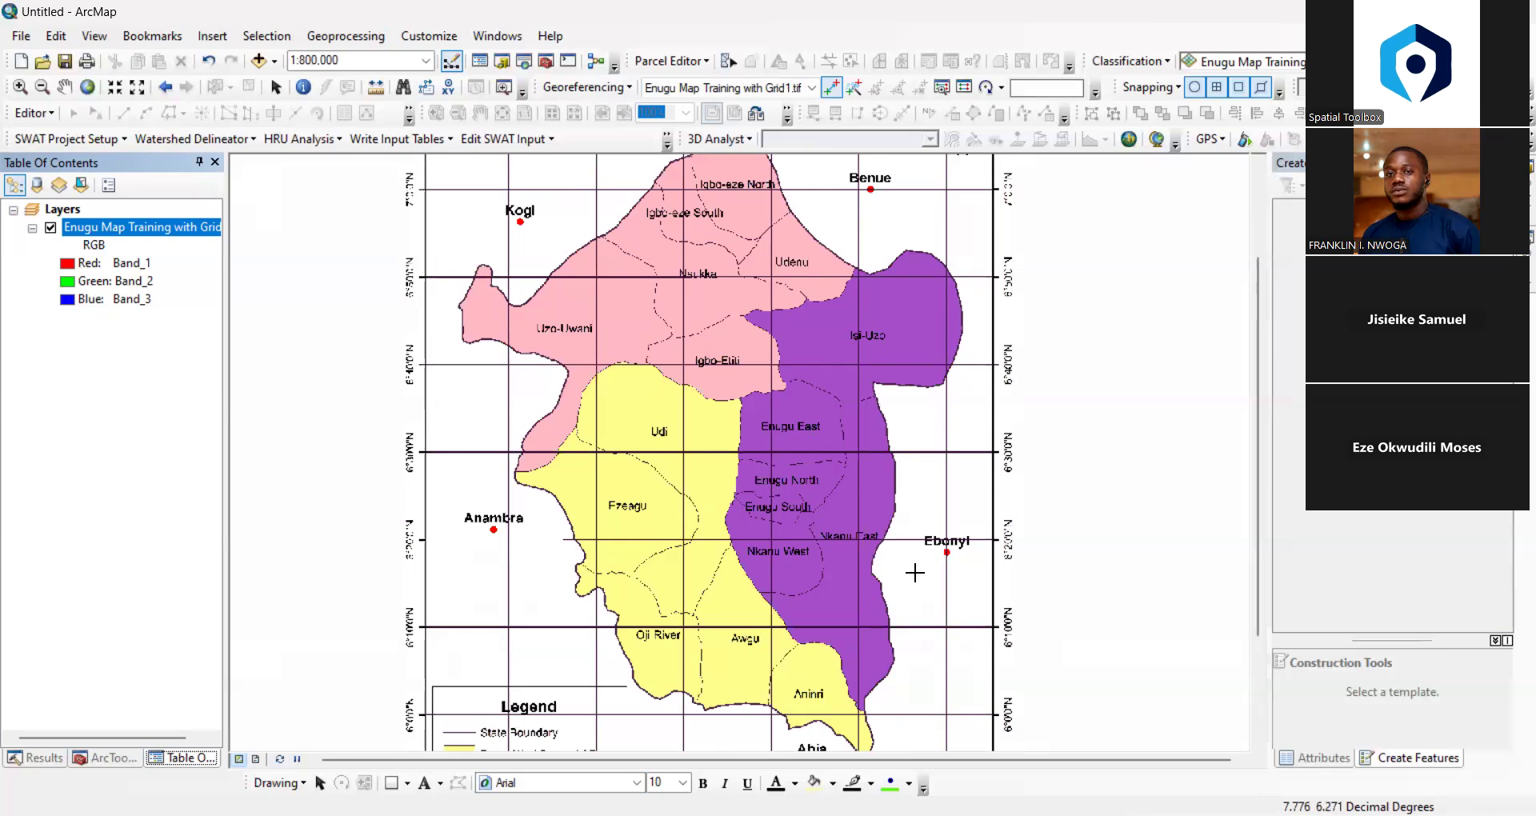
scroll(719, 369, down, 1)
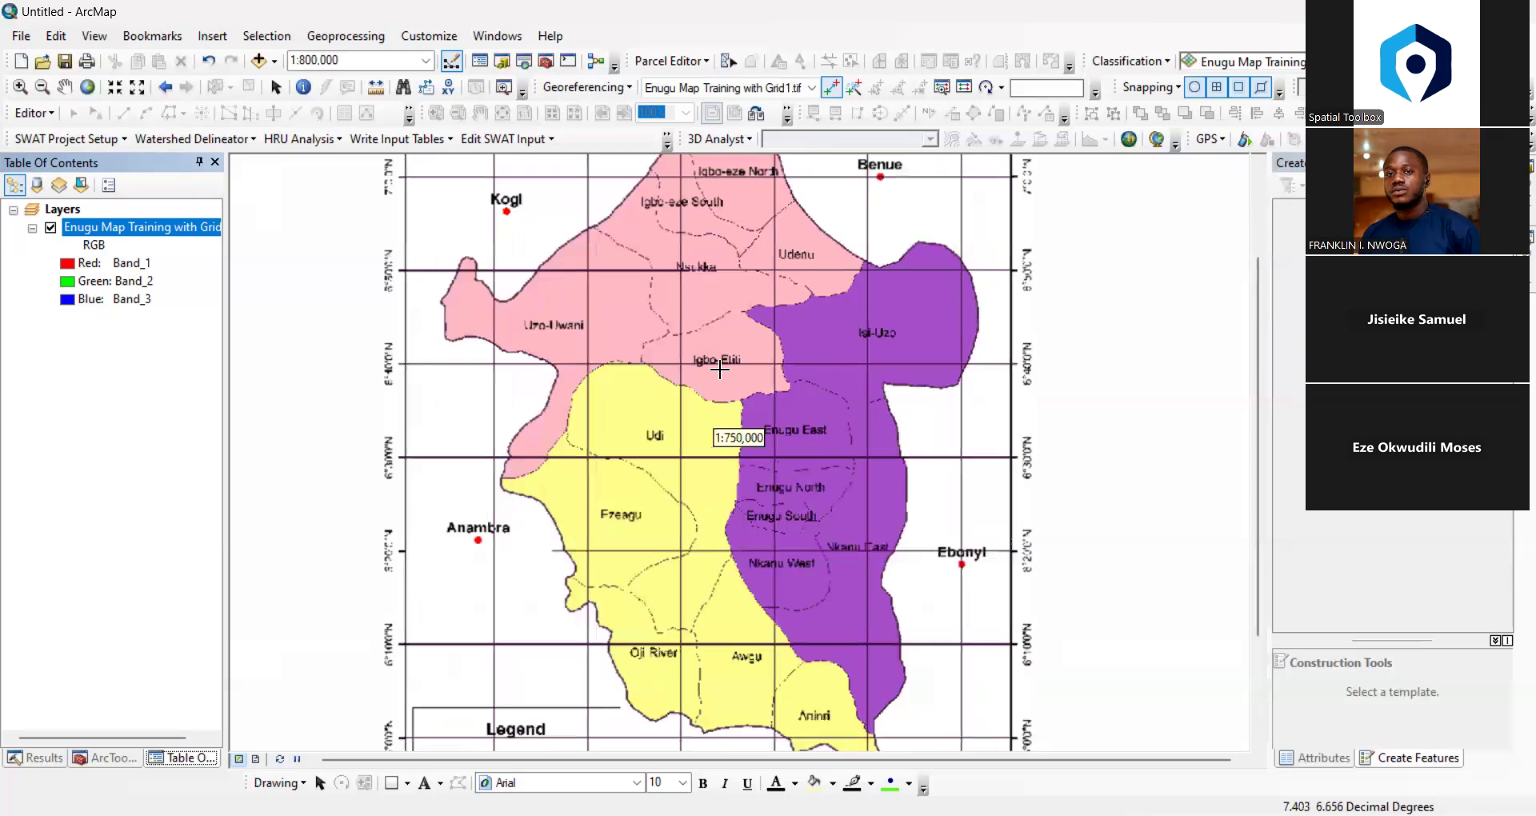
scroll(719, 368, down, 3)
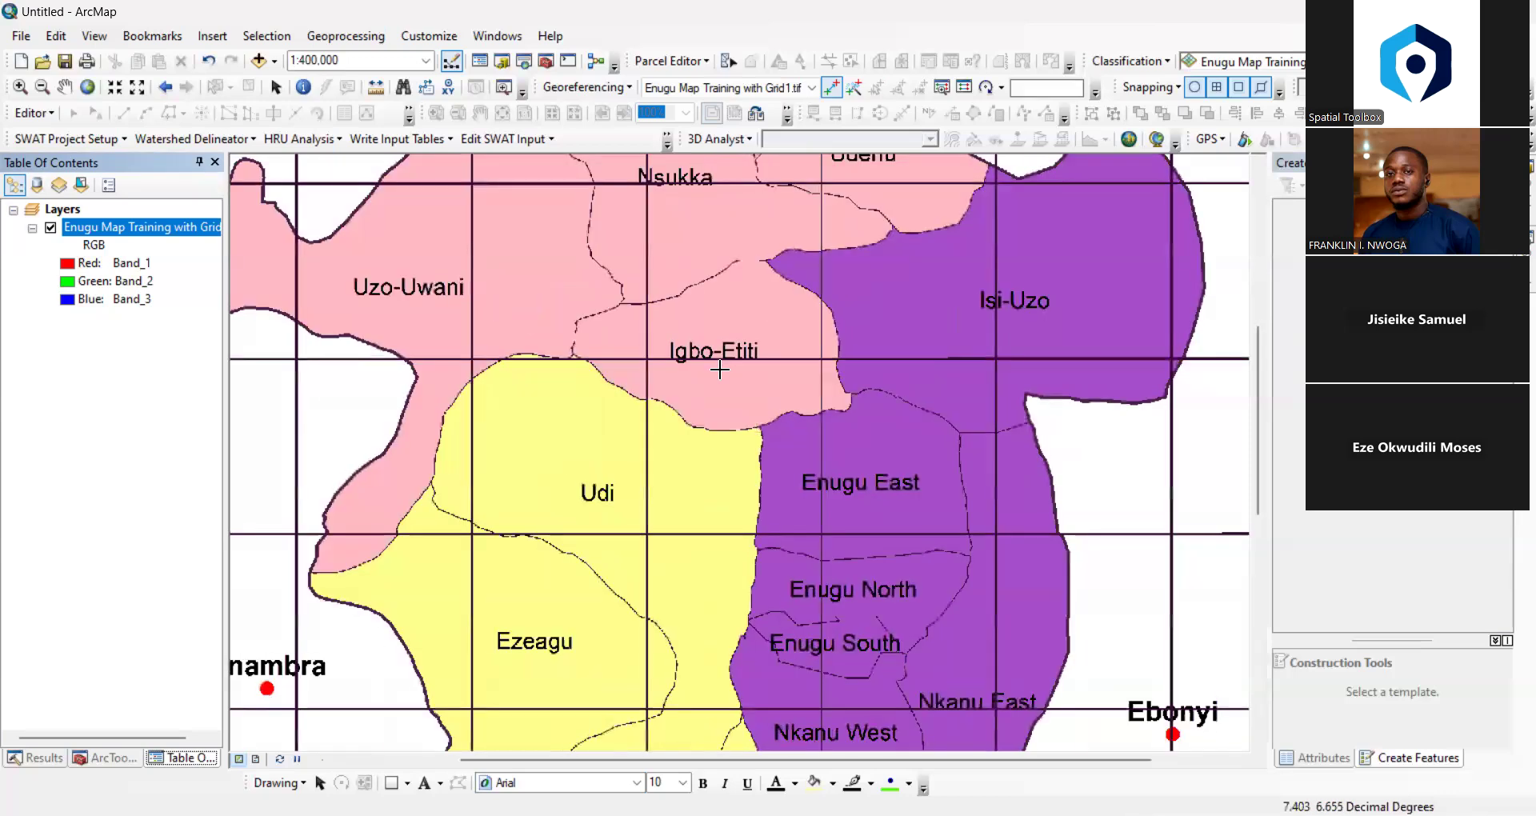
scroll(719, 369, up, 3)
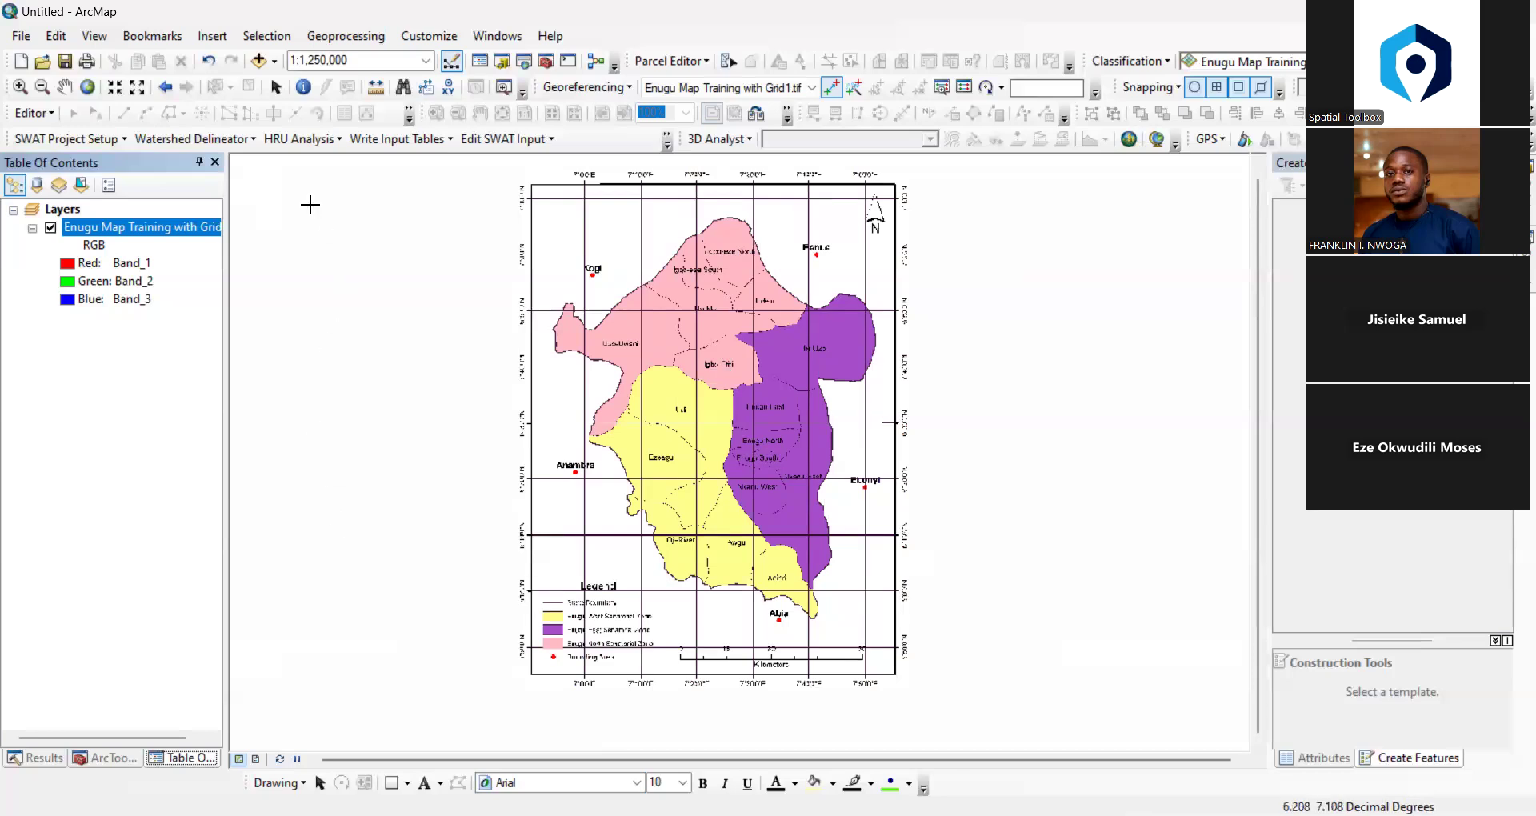
Add the Enugu Map Training.jpg image from the Mapping folder to the map
click(257, 62)
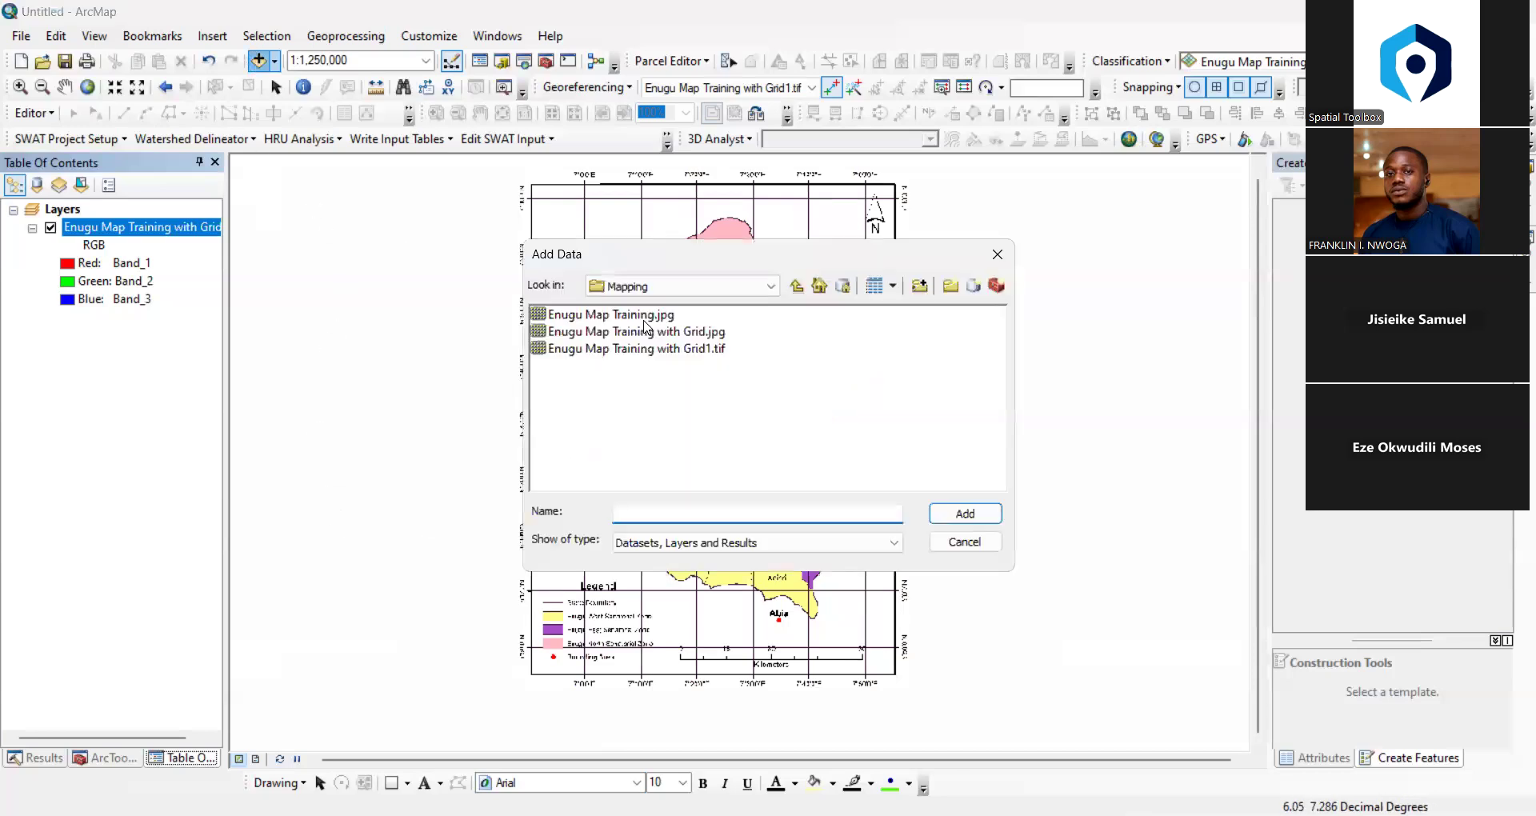
click(640, 316)
click(966, 524)
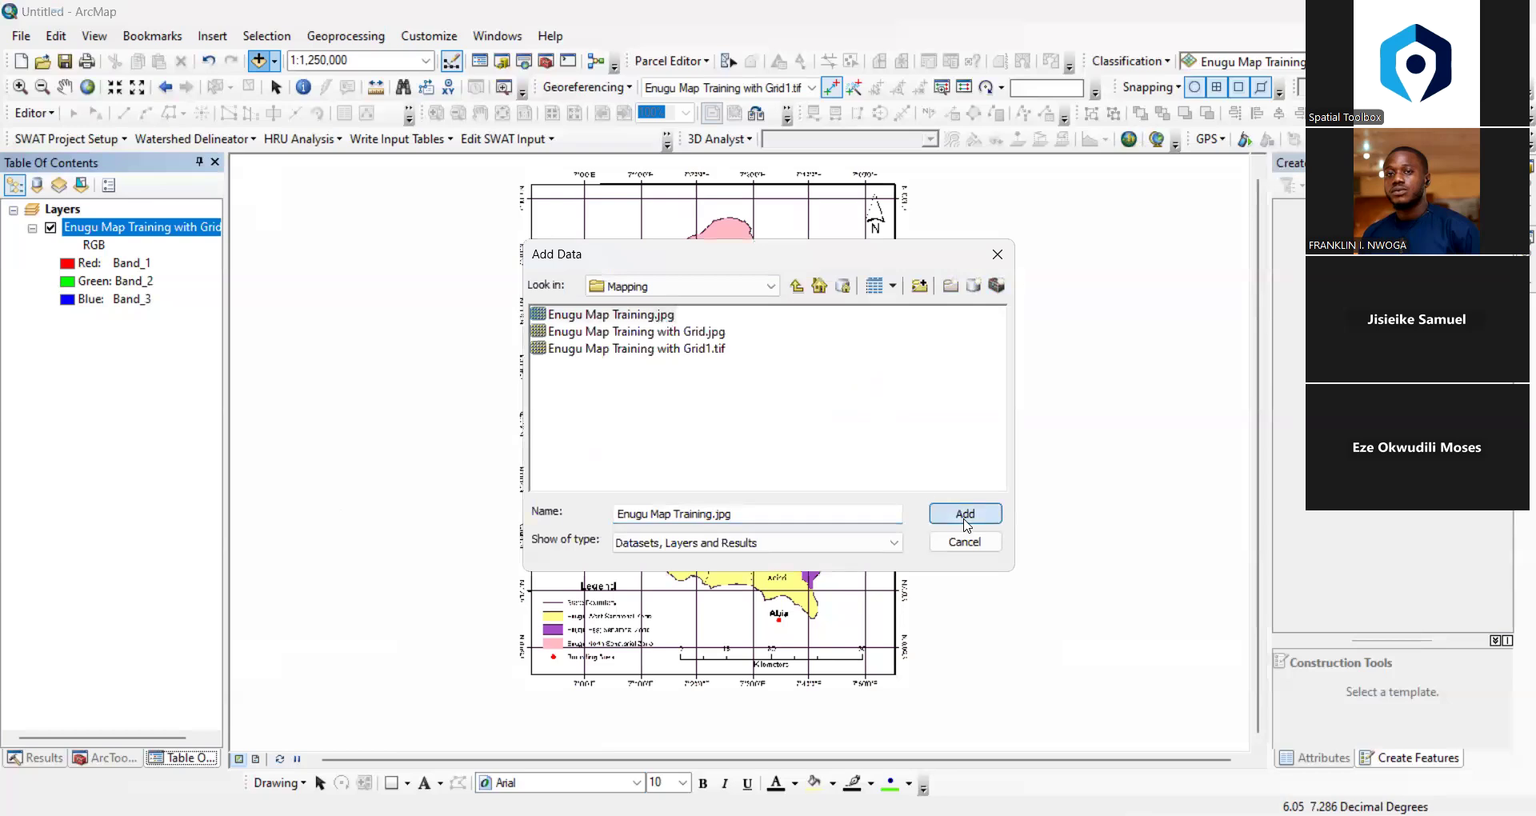
click(913, 509)
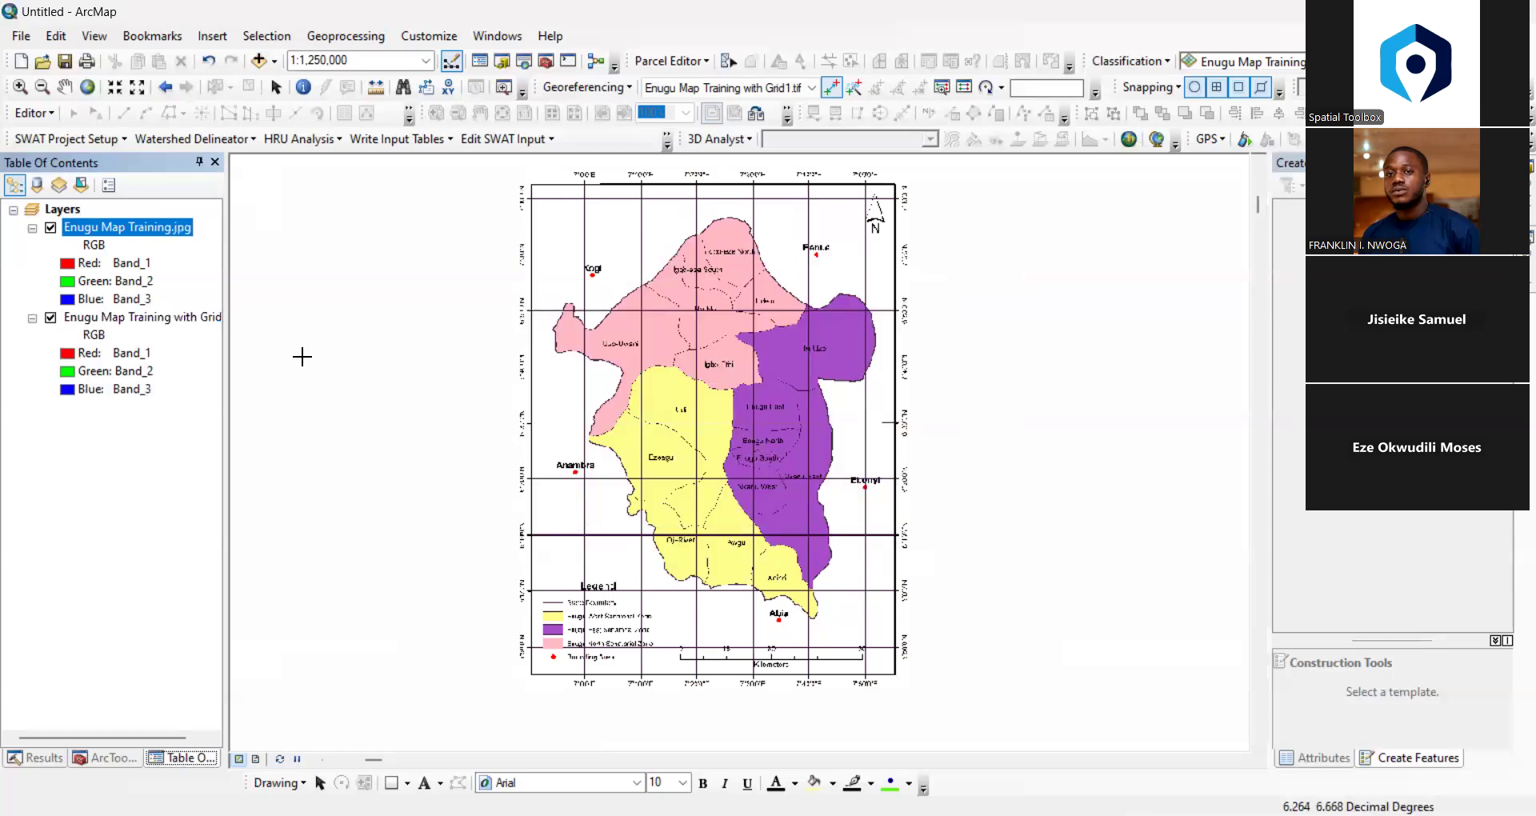
Hide the rectified grid map layer and zoom to the Enugu Map Training.jpg layer
click(50, 318)
right_click(94, 227)
click(207, 335)
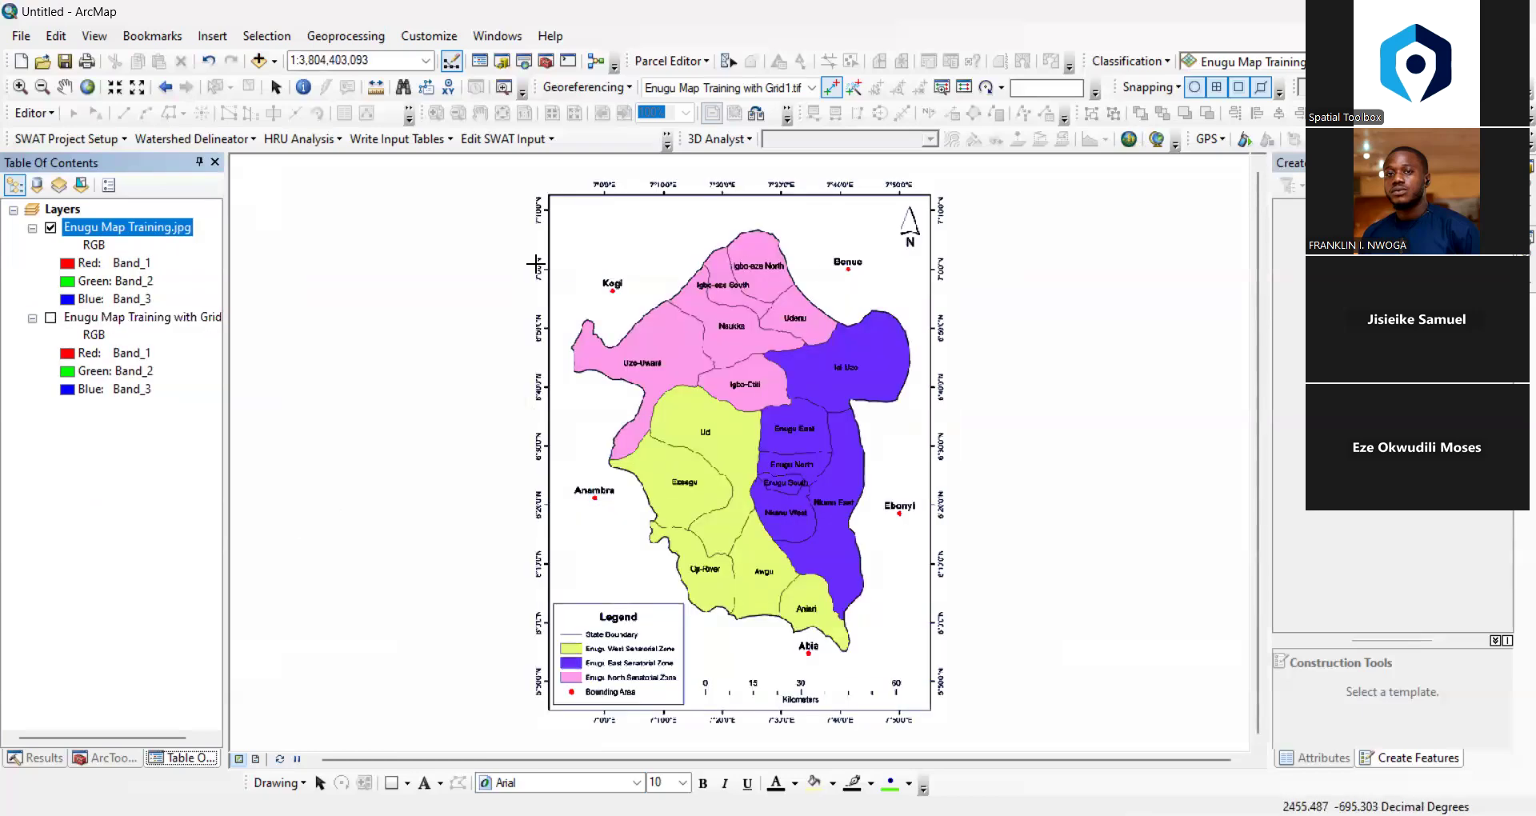